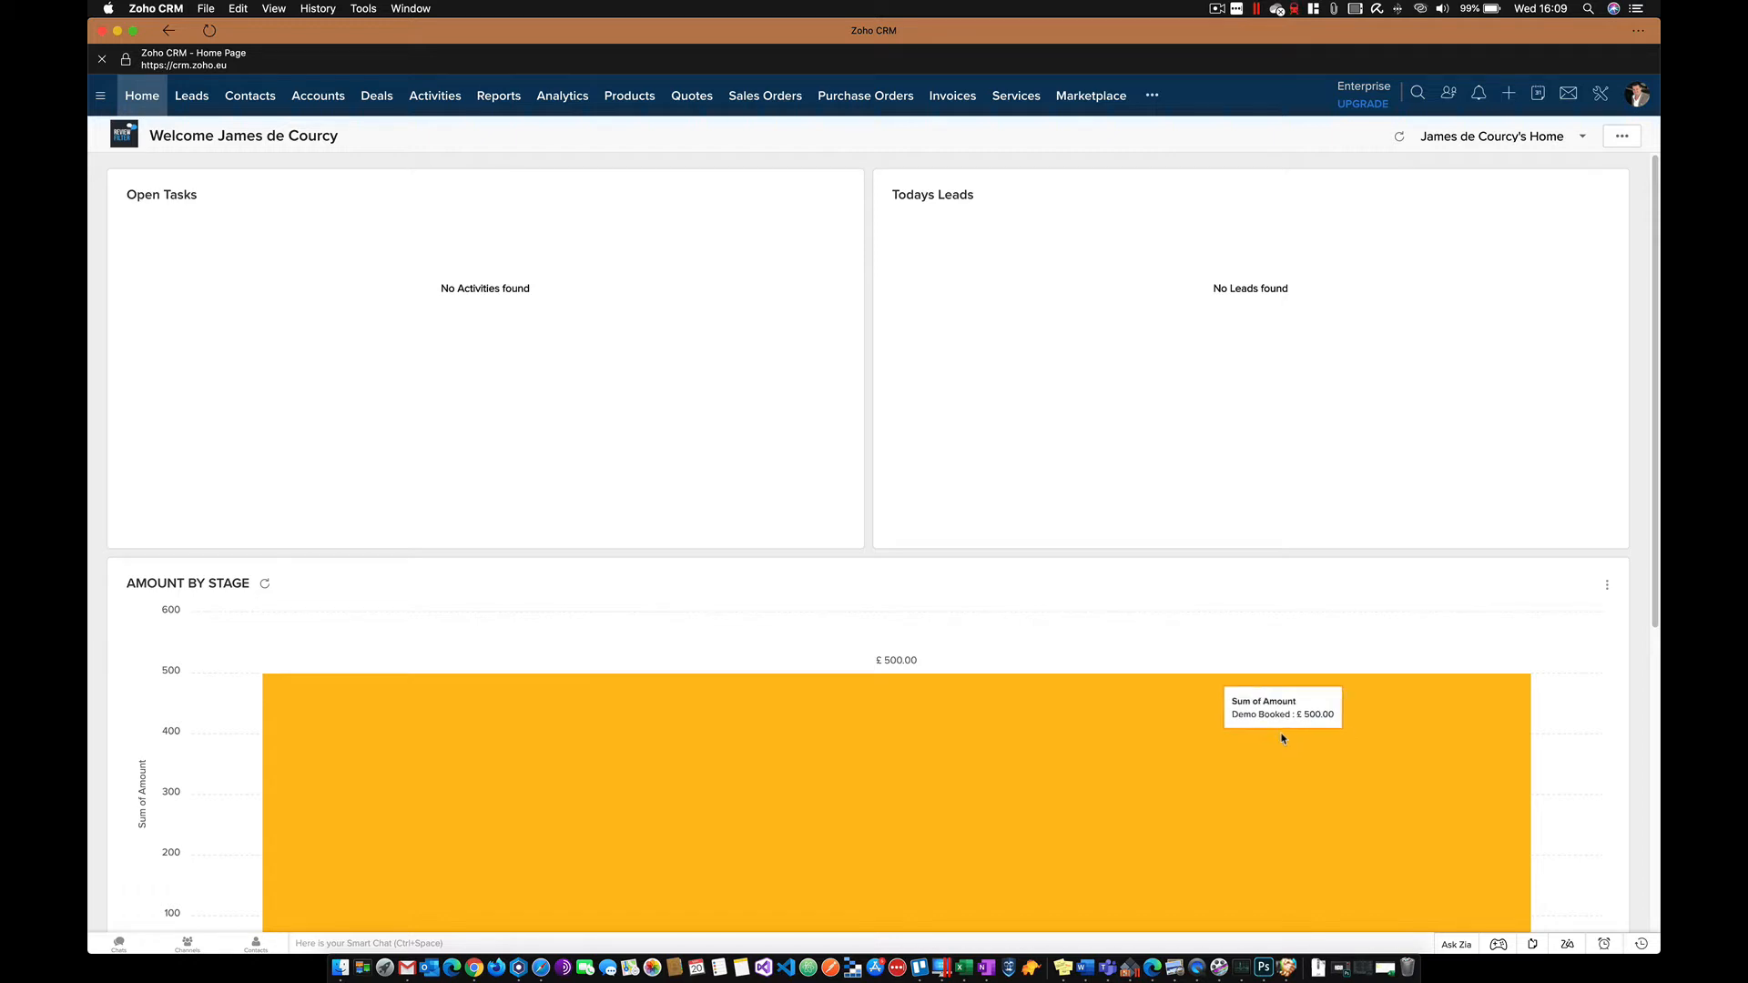
- Go to Setup > Channels > Email > Email Parser and start creating the first parser
left_click(1600, 93)
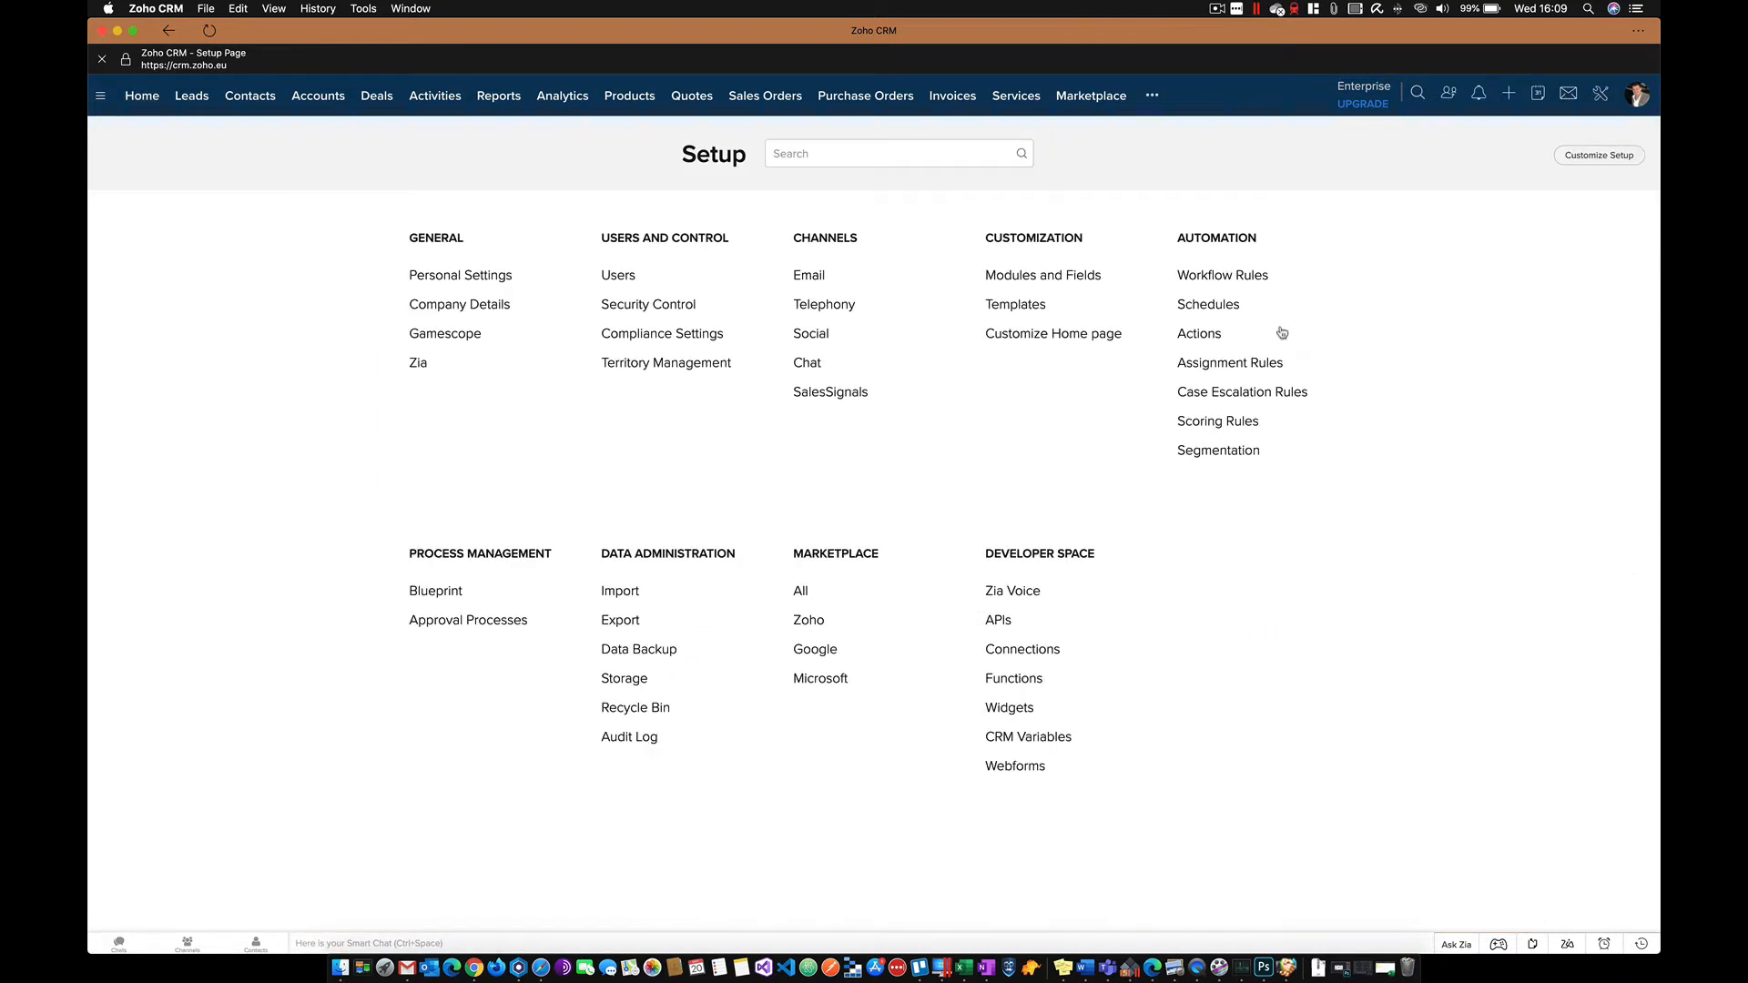
left_click(813, 276)
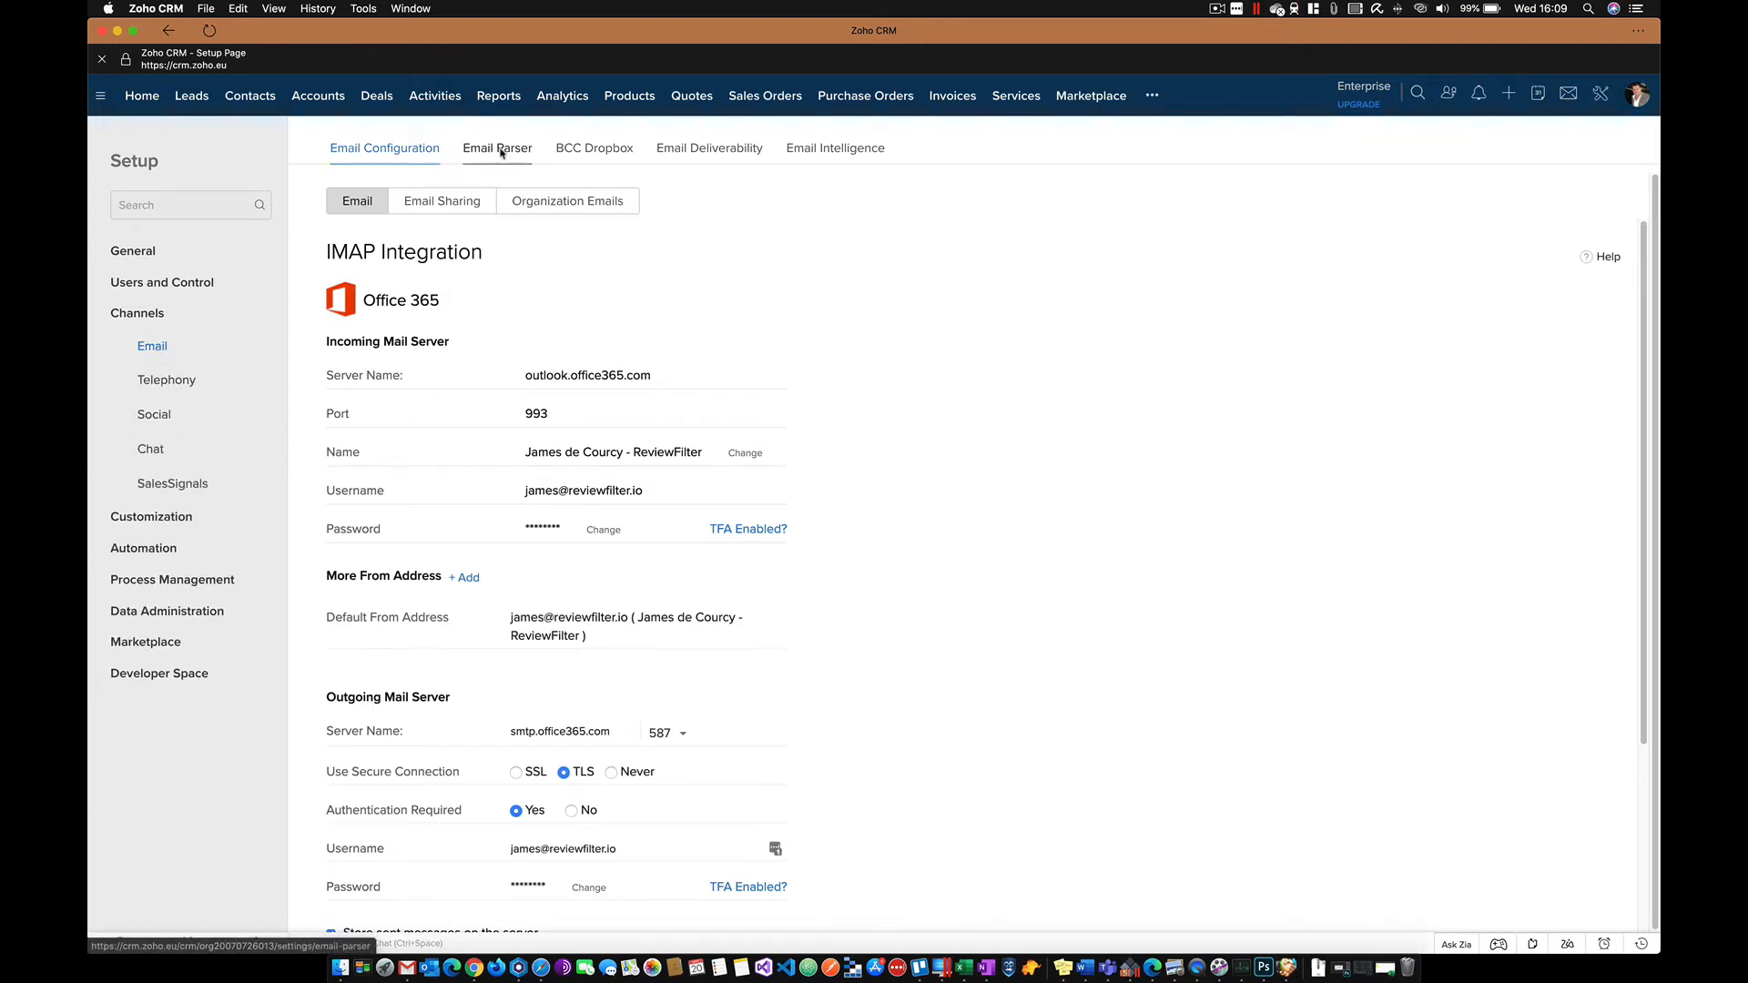
left_click(499, 152)
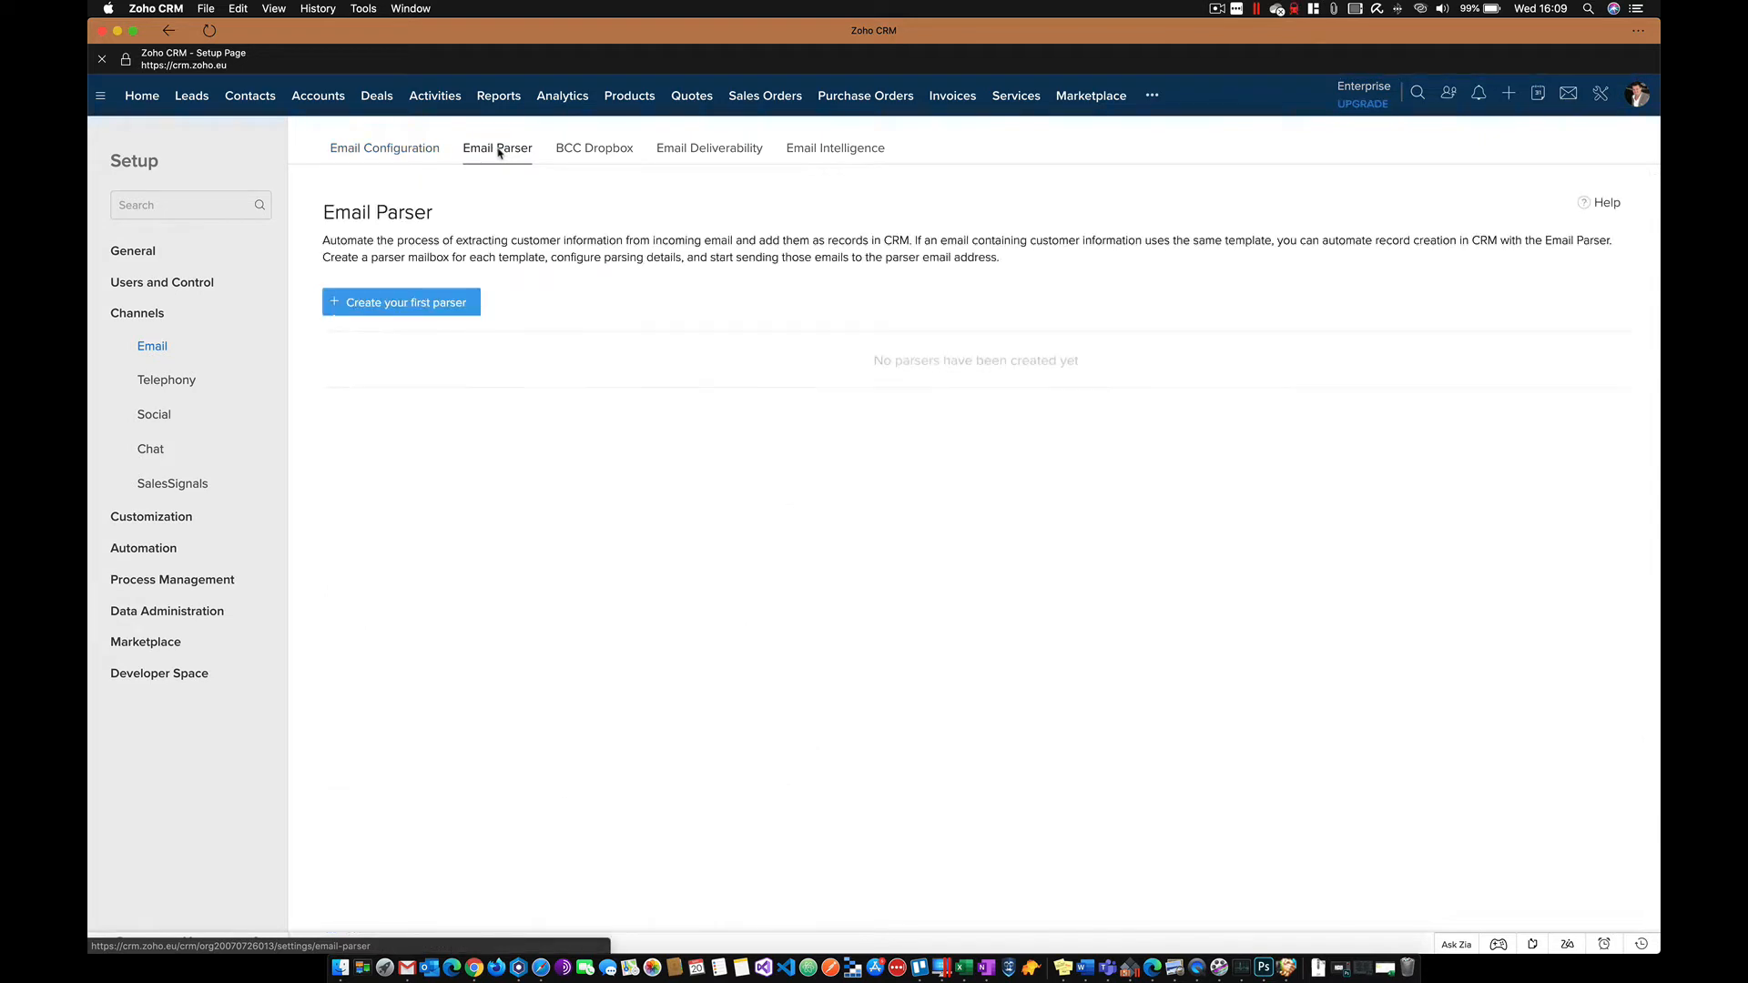
left_click(394, 309)
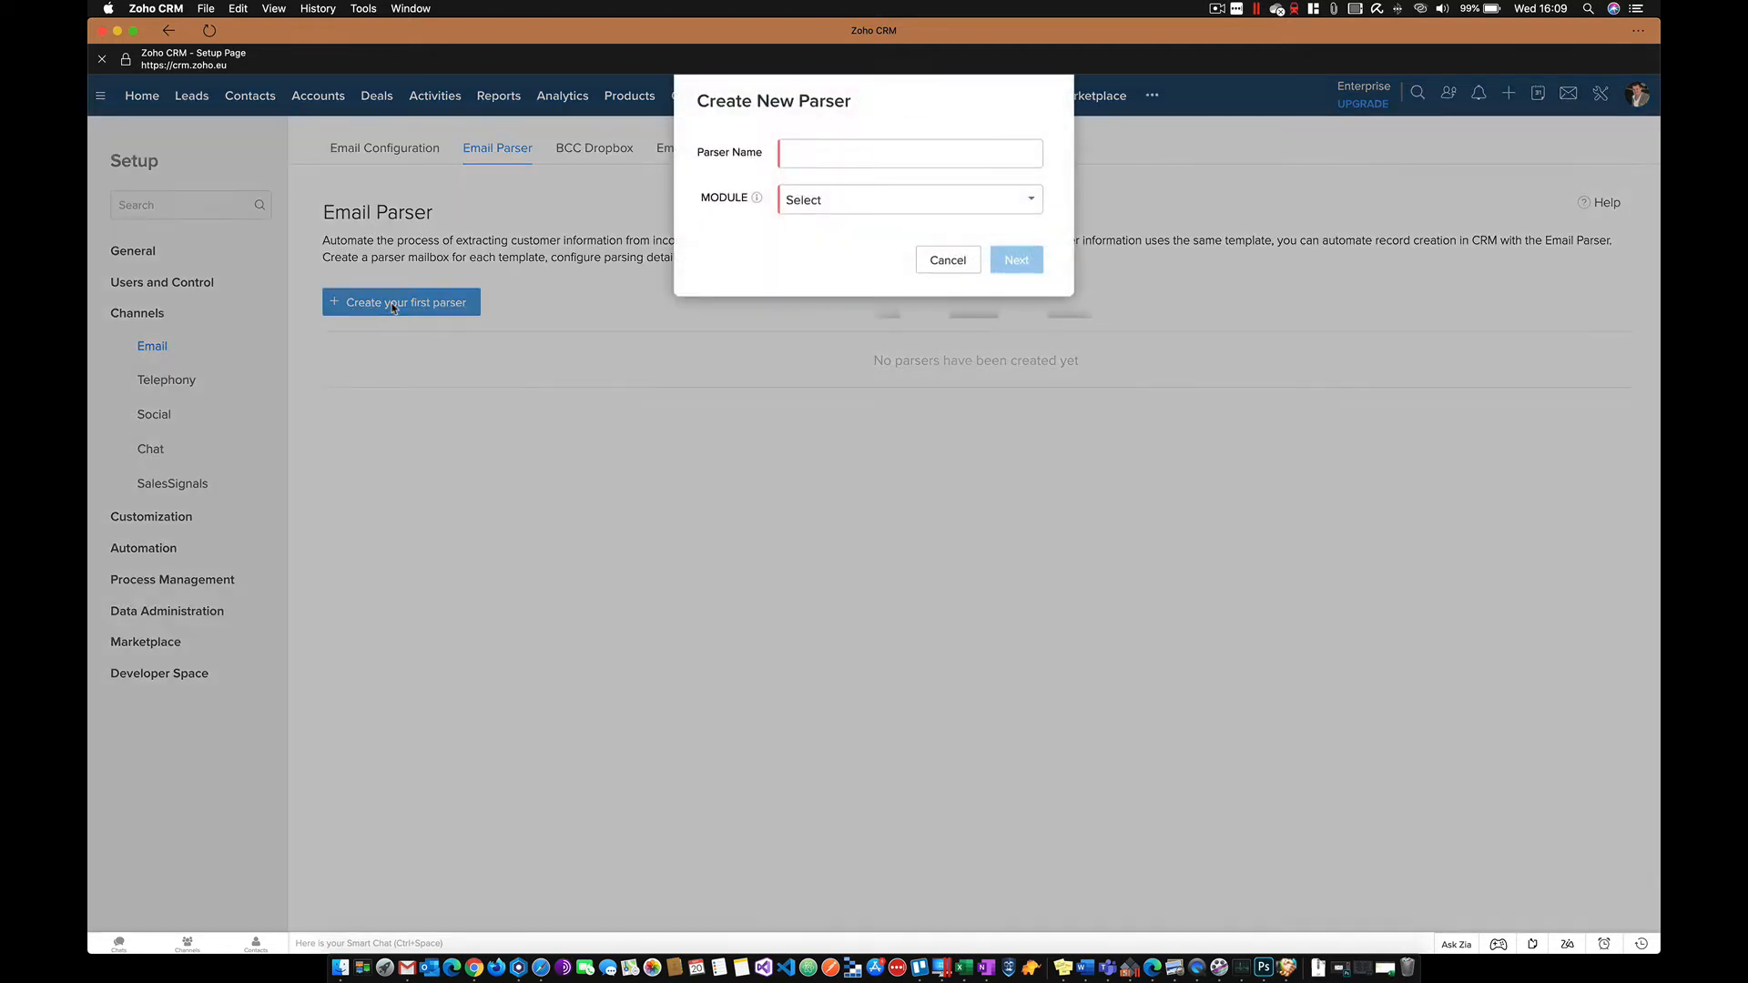
- Name the parser 'website', assign it to the Leads module, and create it
left_click(804, 153)
type("w")
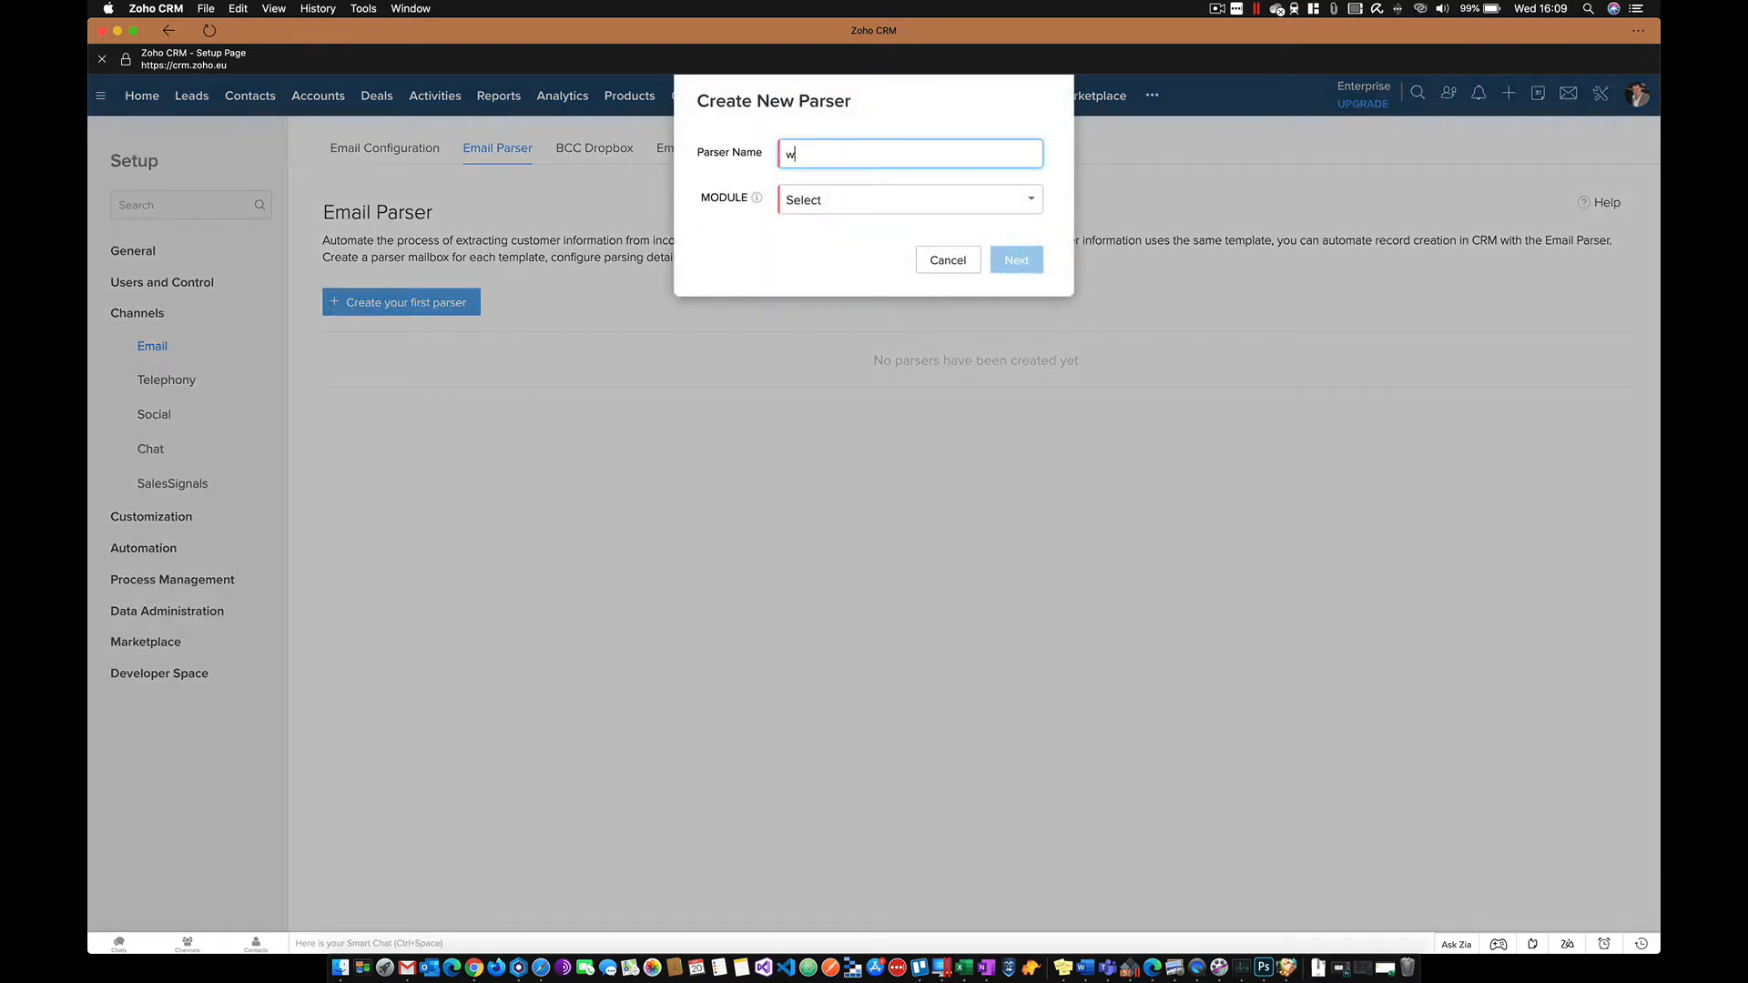
type("ebsite")
left_click(837, 201)
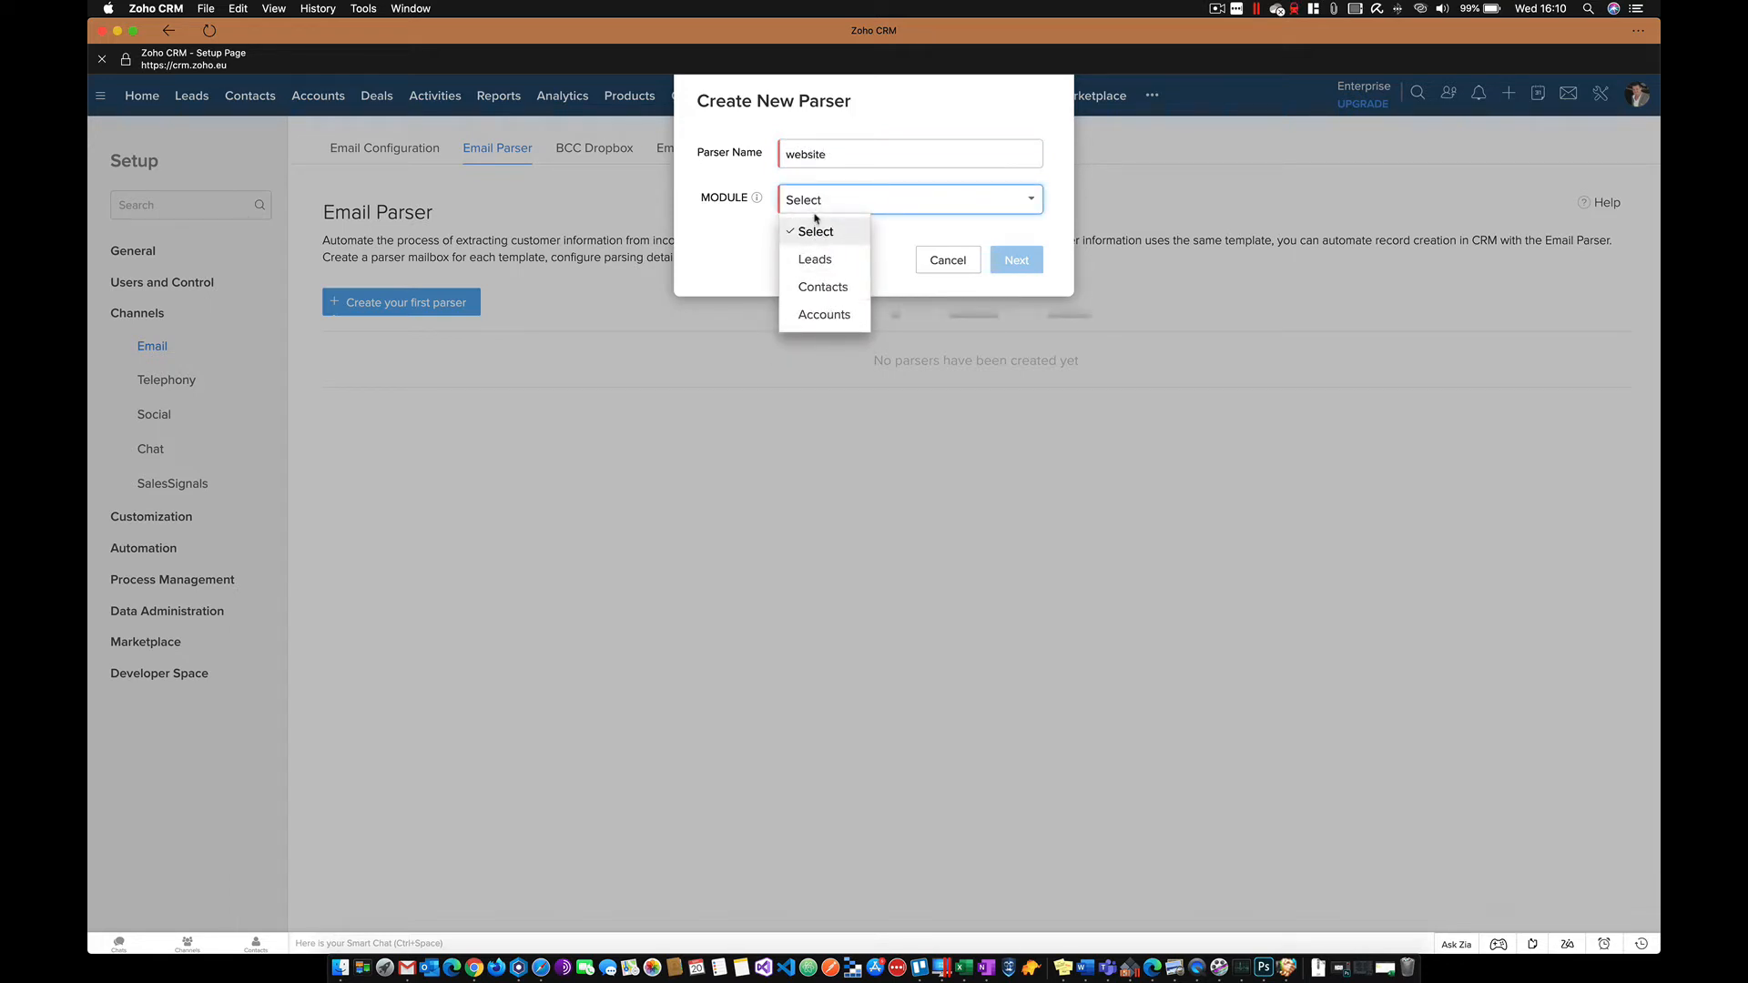
left_click(819, 261)
left_click(1017, 264)
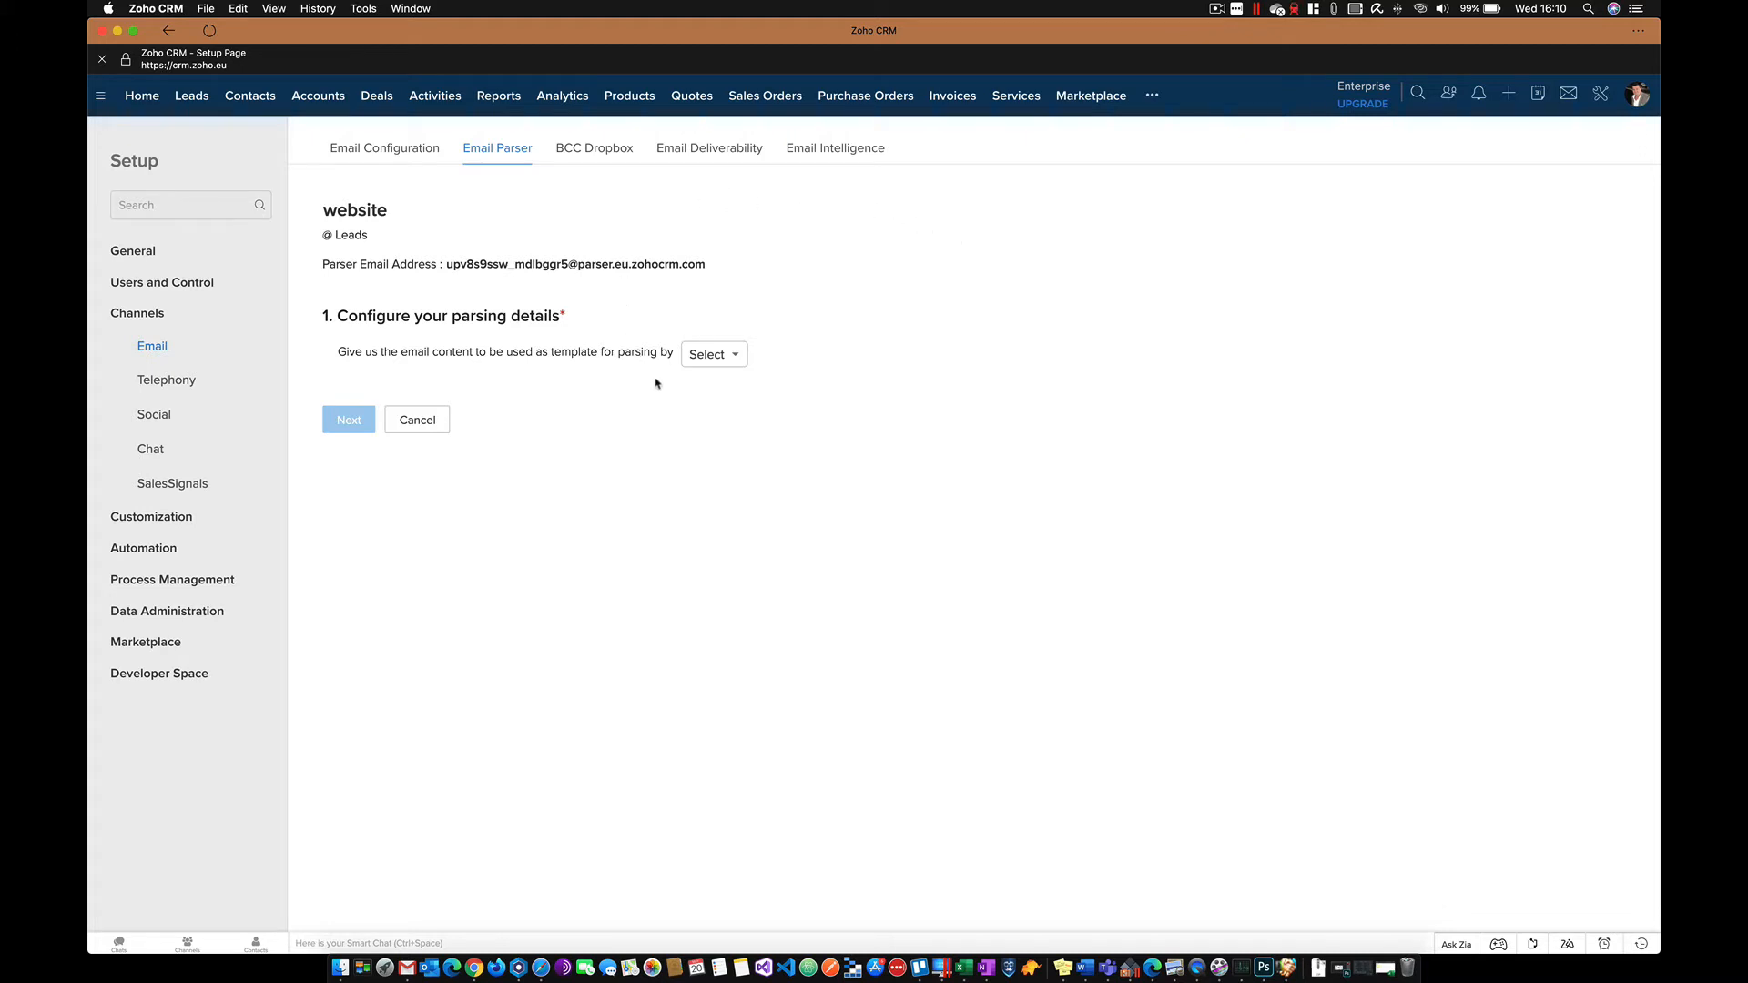
- Choose 'Copy and pasting email content' as the template source, then bring Gmail forward
left_click(728, 362)
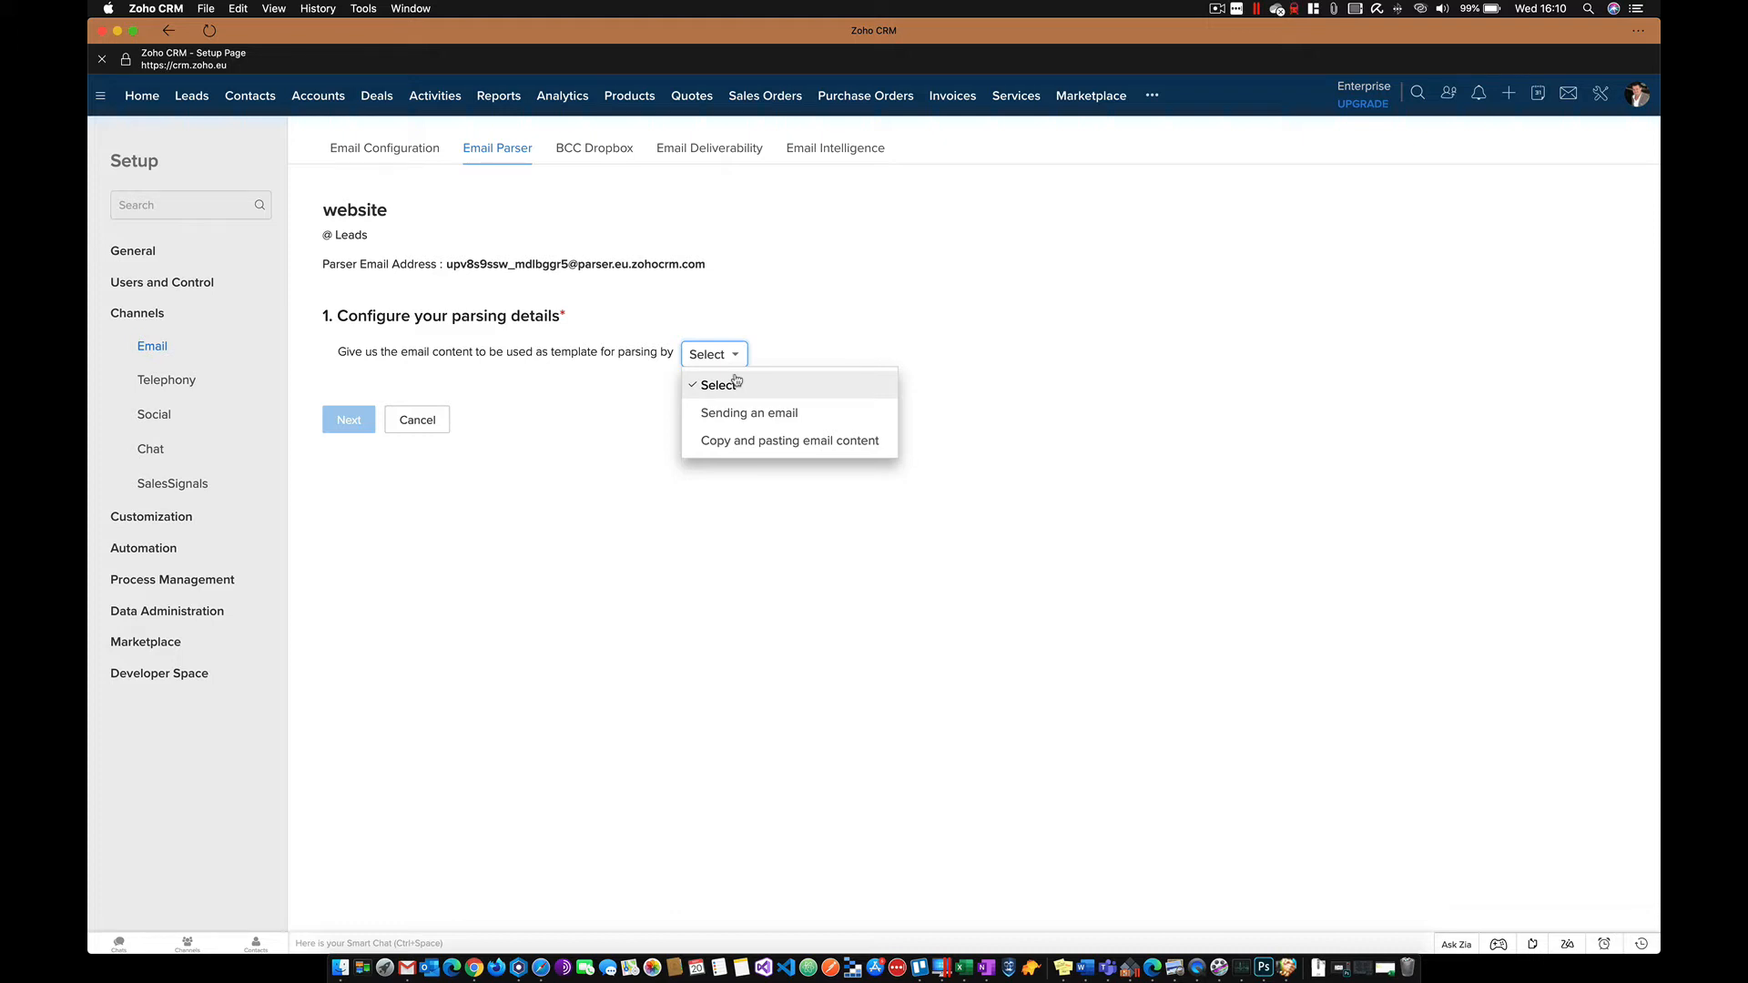
left_click(740, 445)
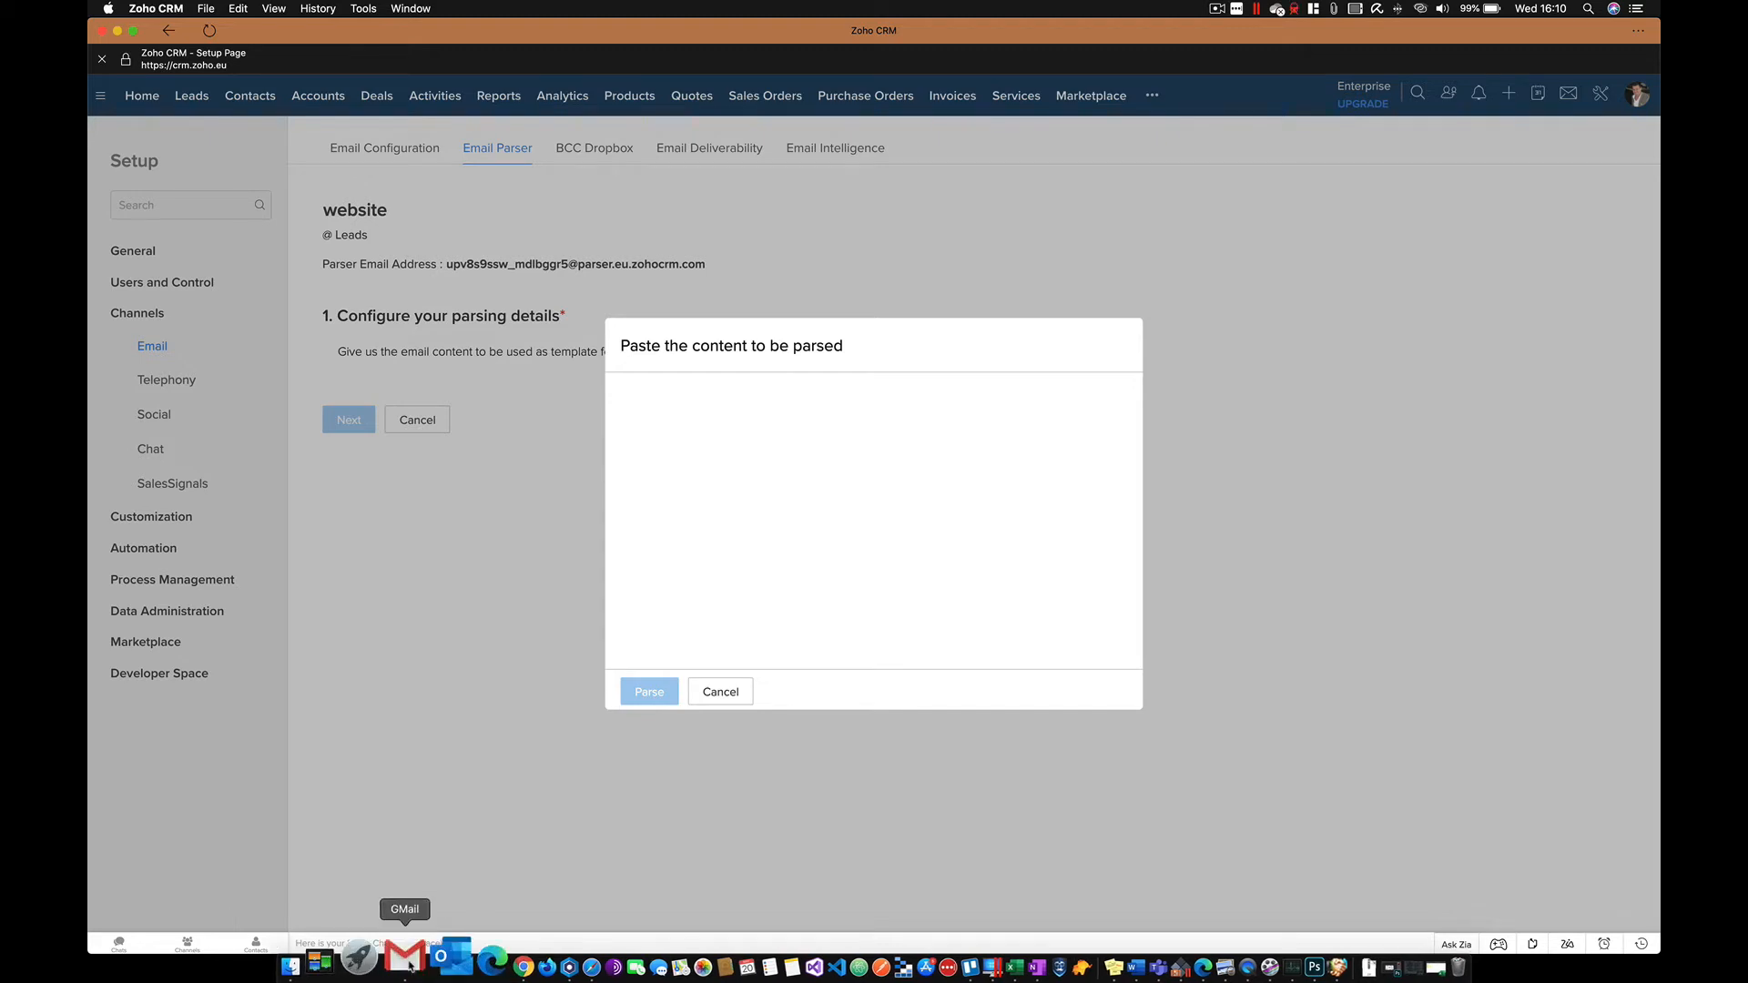
left_click(405, 958)
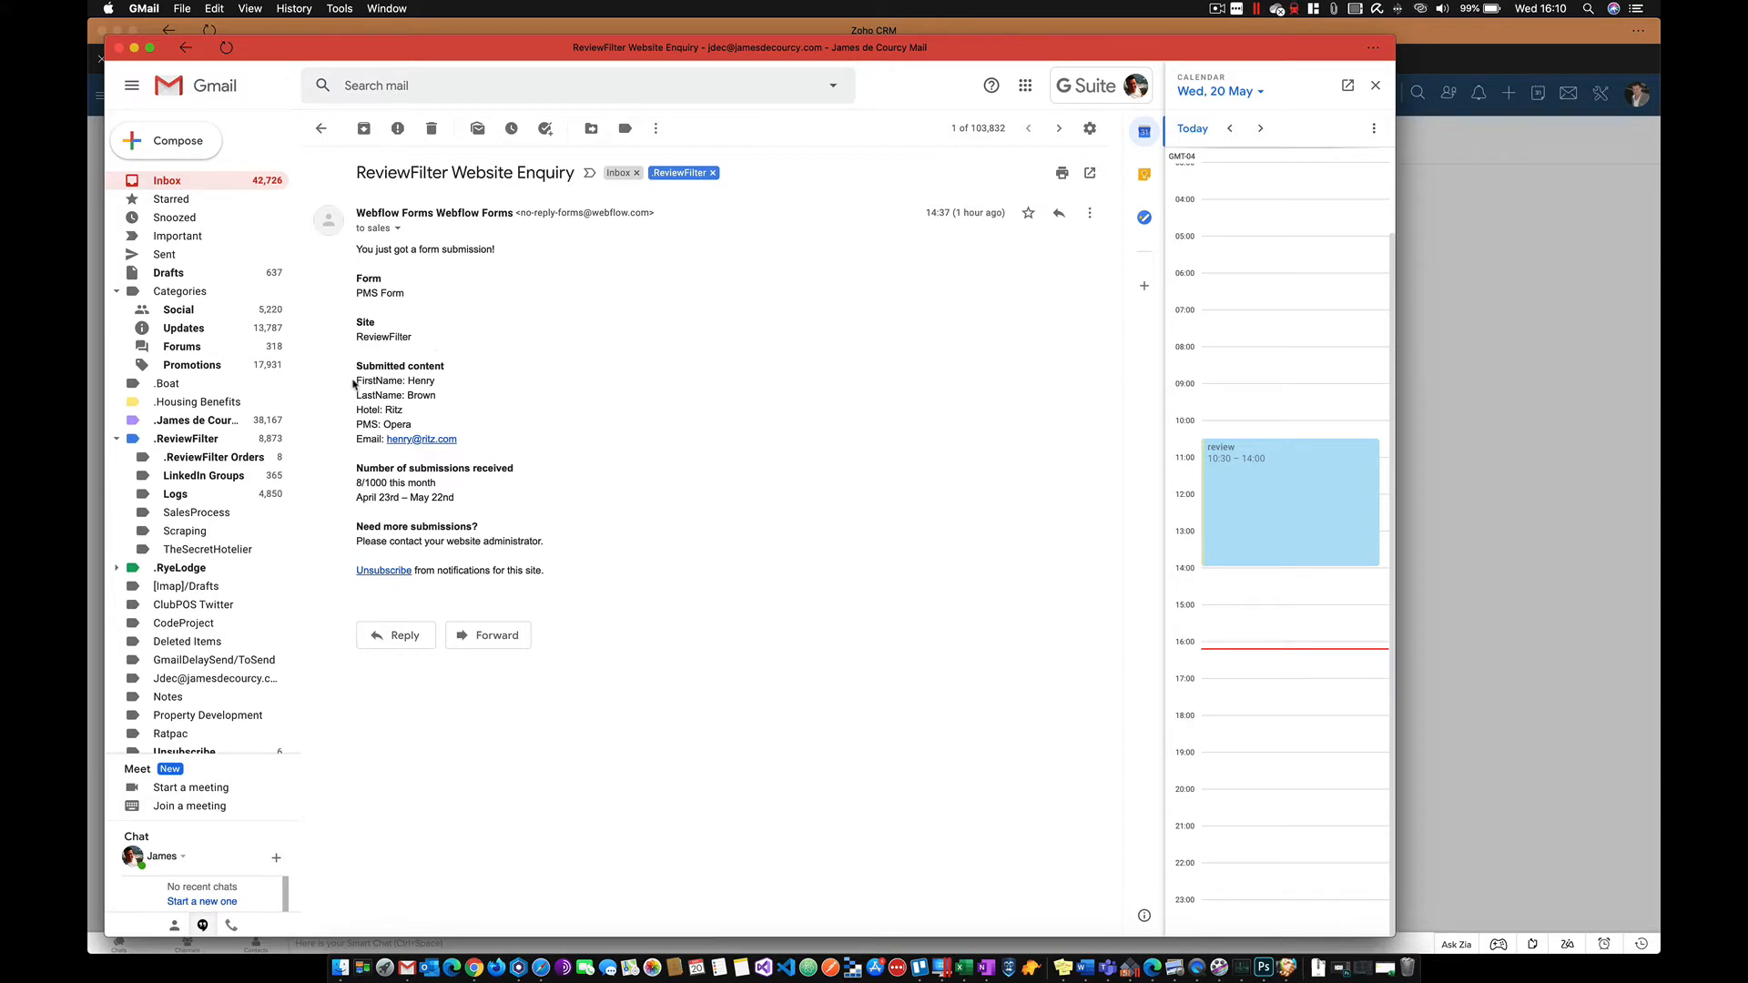
- Copy the submitted-content lines from the ReviewFilter Website Enquiry email and return to Zoho CRM
left_click_drag(356, 381, 466, 440)
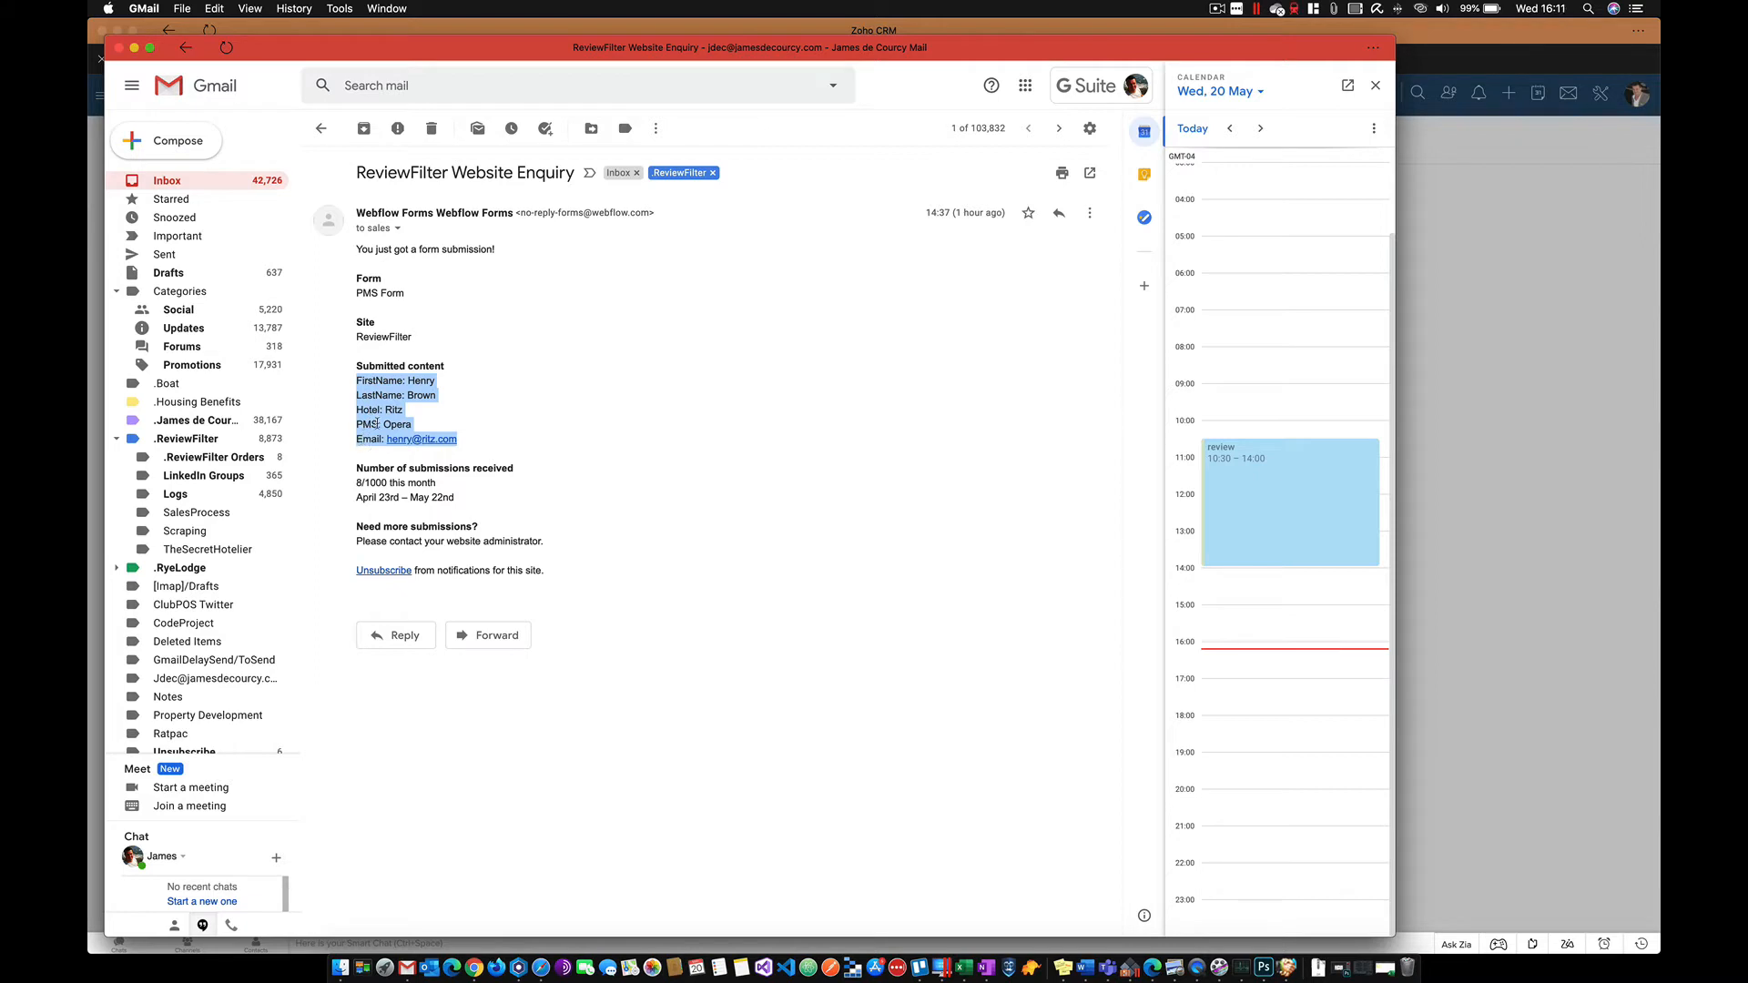
right_click(379, 395)
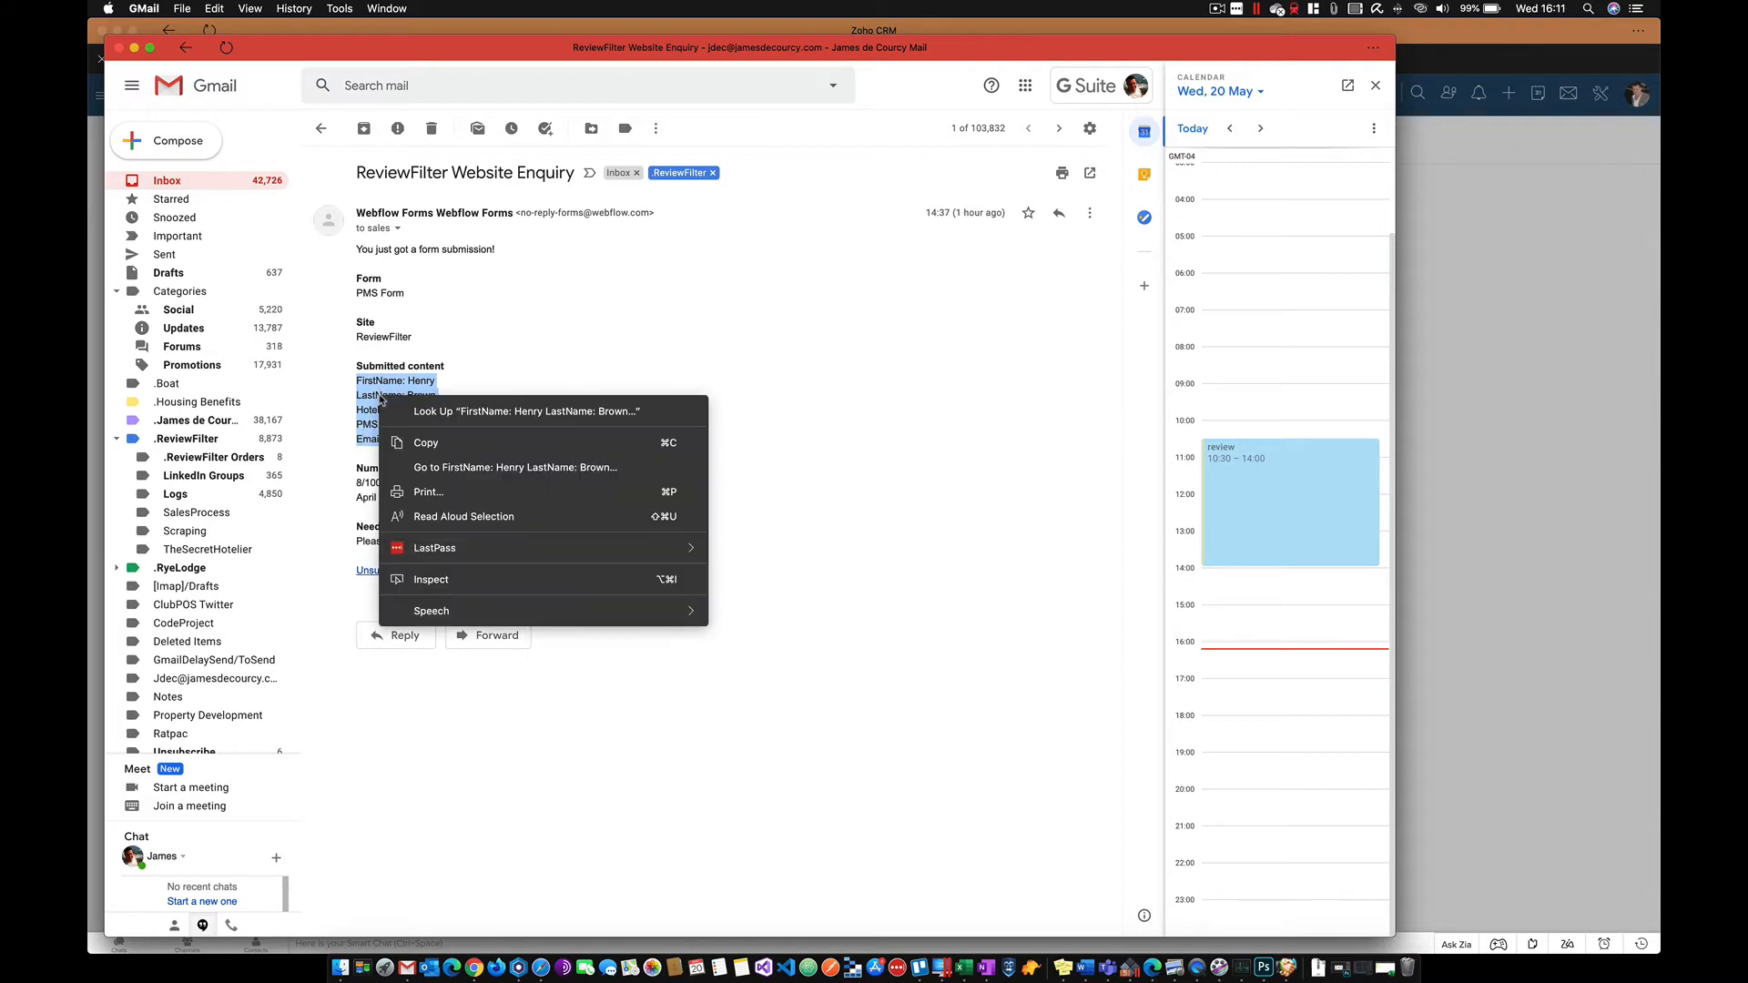
left_click(428, 443)
left_click(1544, 194)
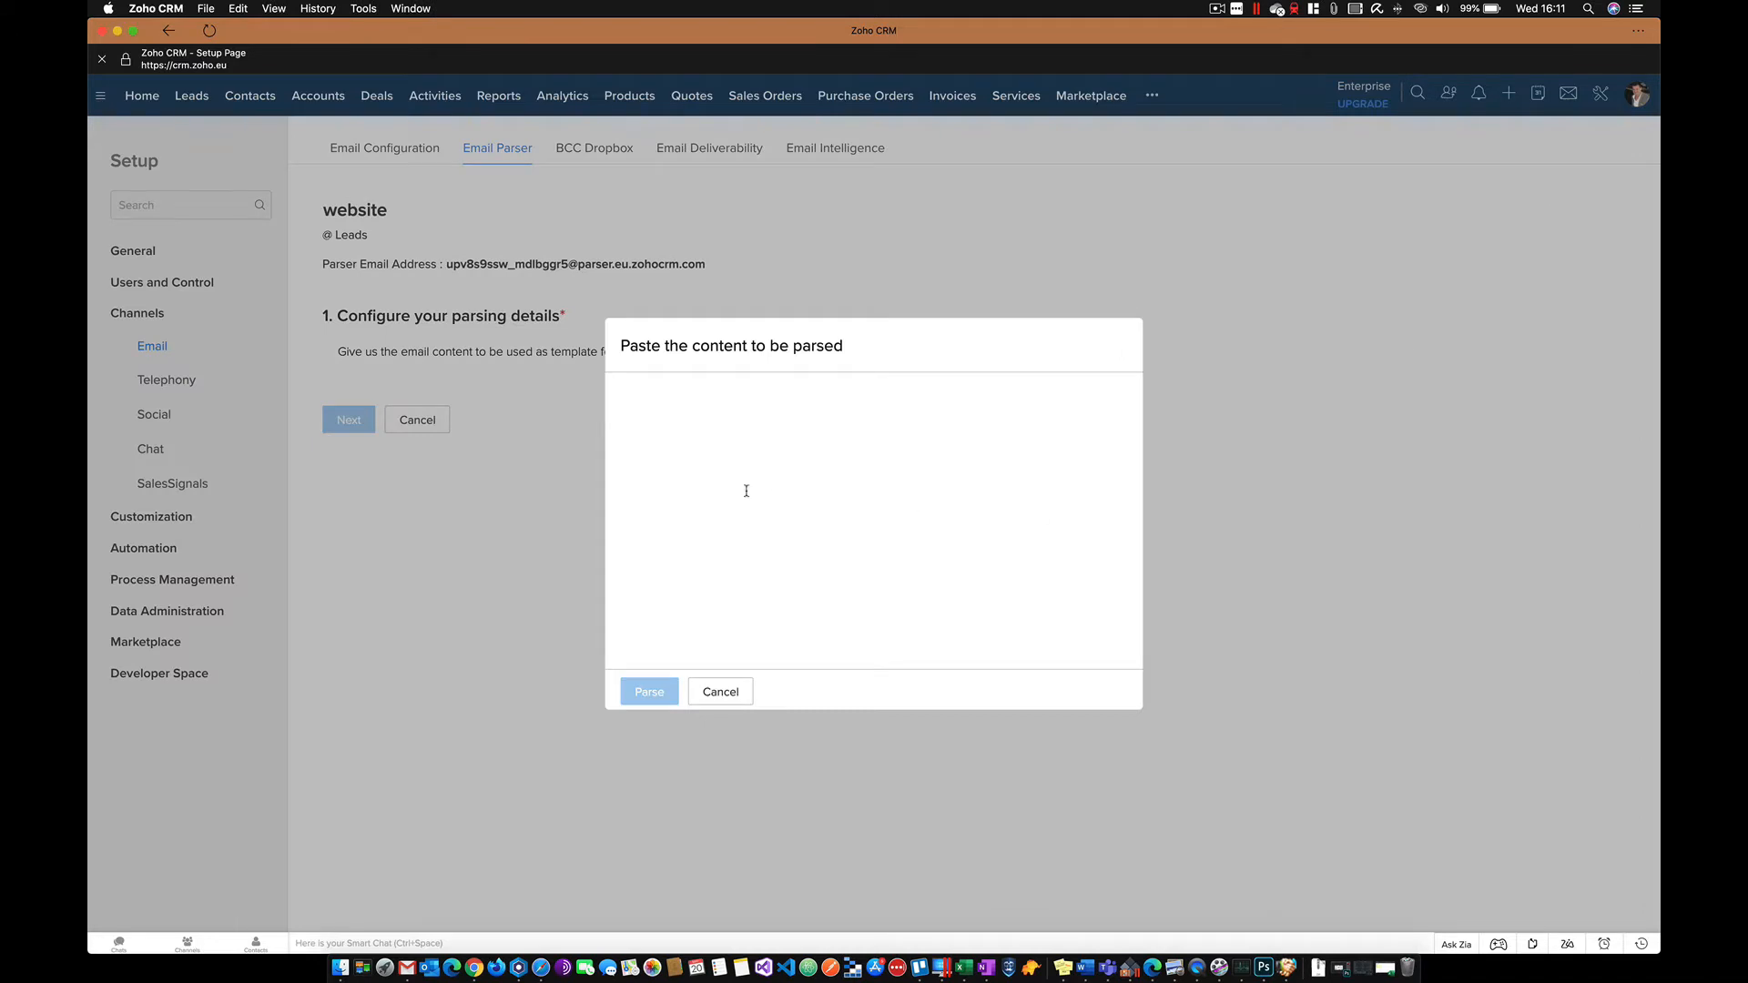
- Paste the enquiry details and parse them into FirstName, LastName, Hotel, PMS and Email fields
right_click(668, 412)
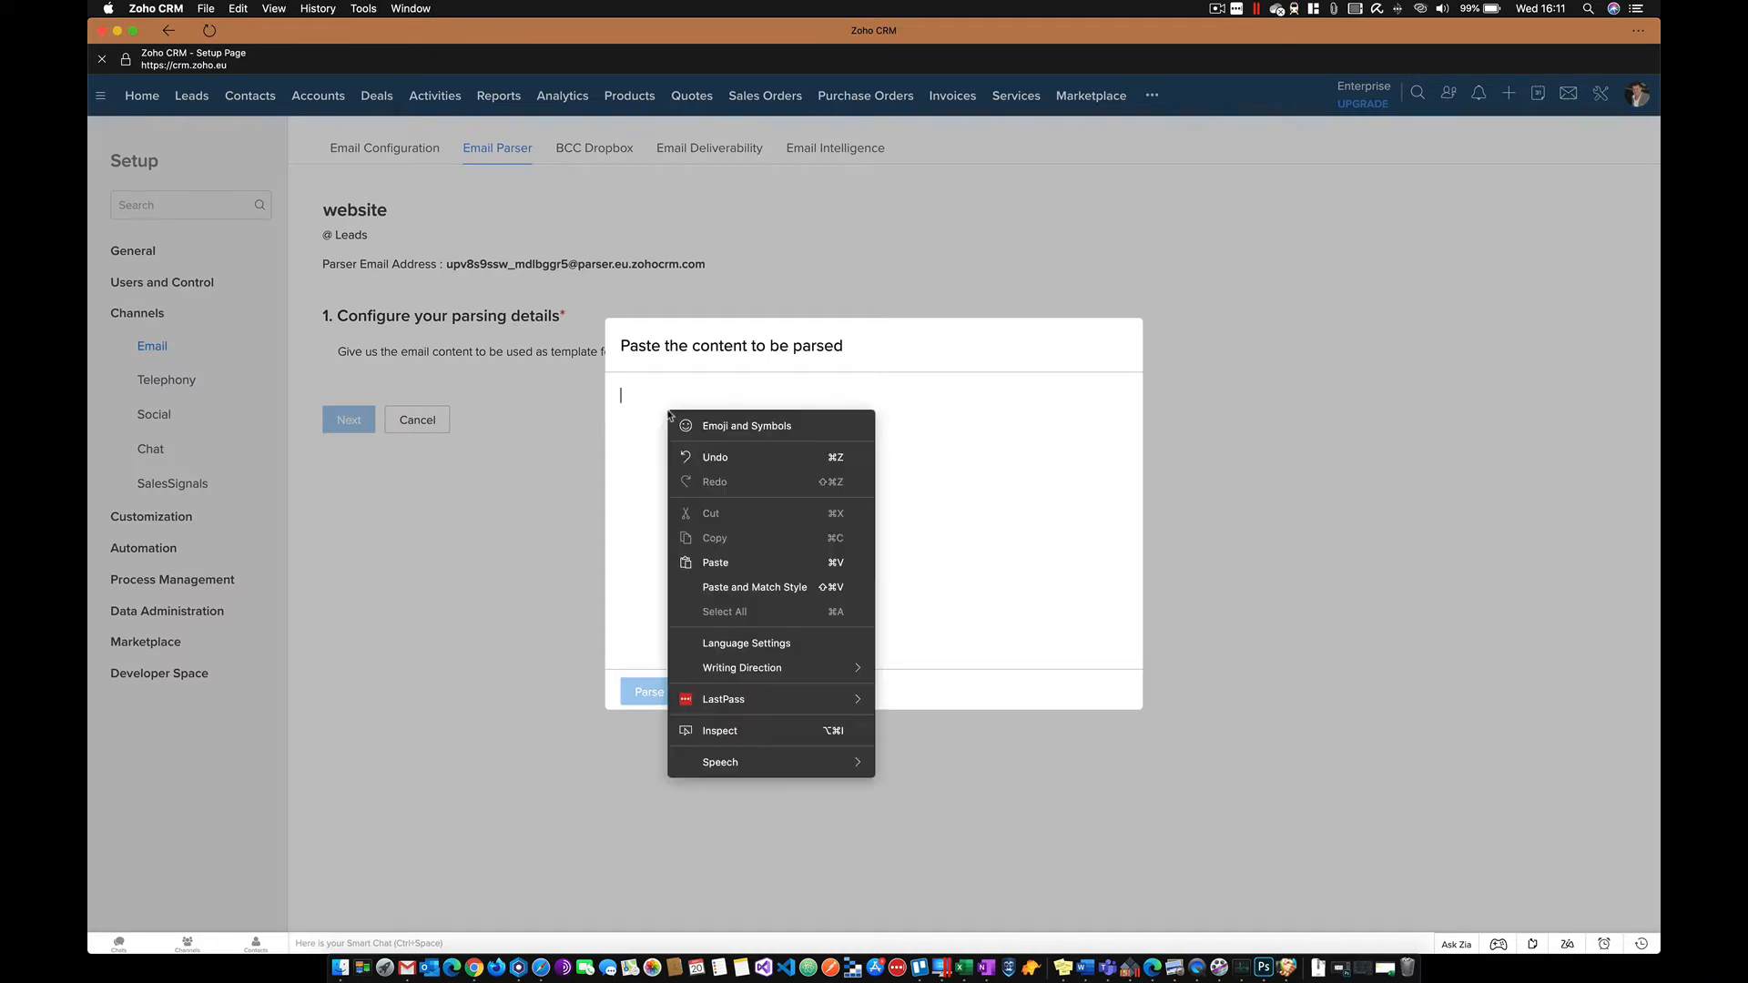
left_click(715, 562)
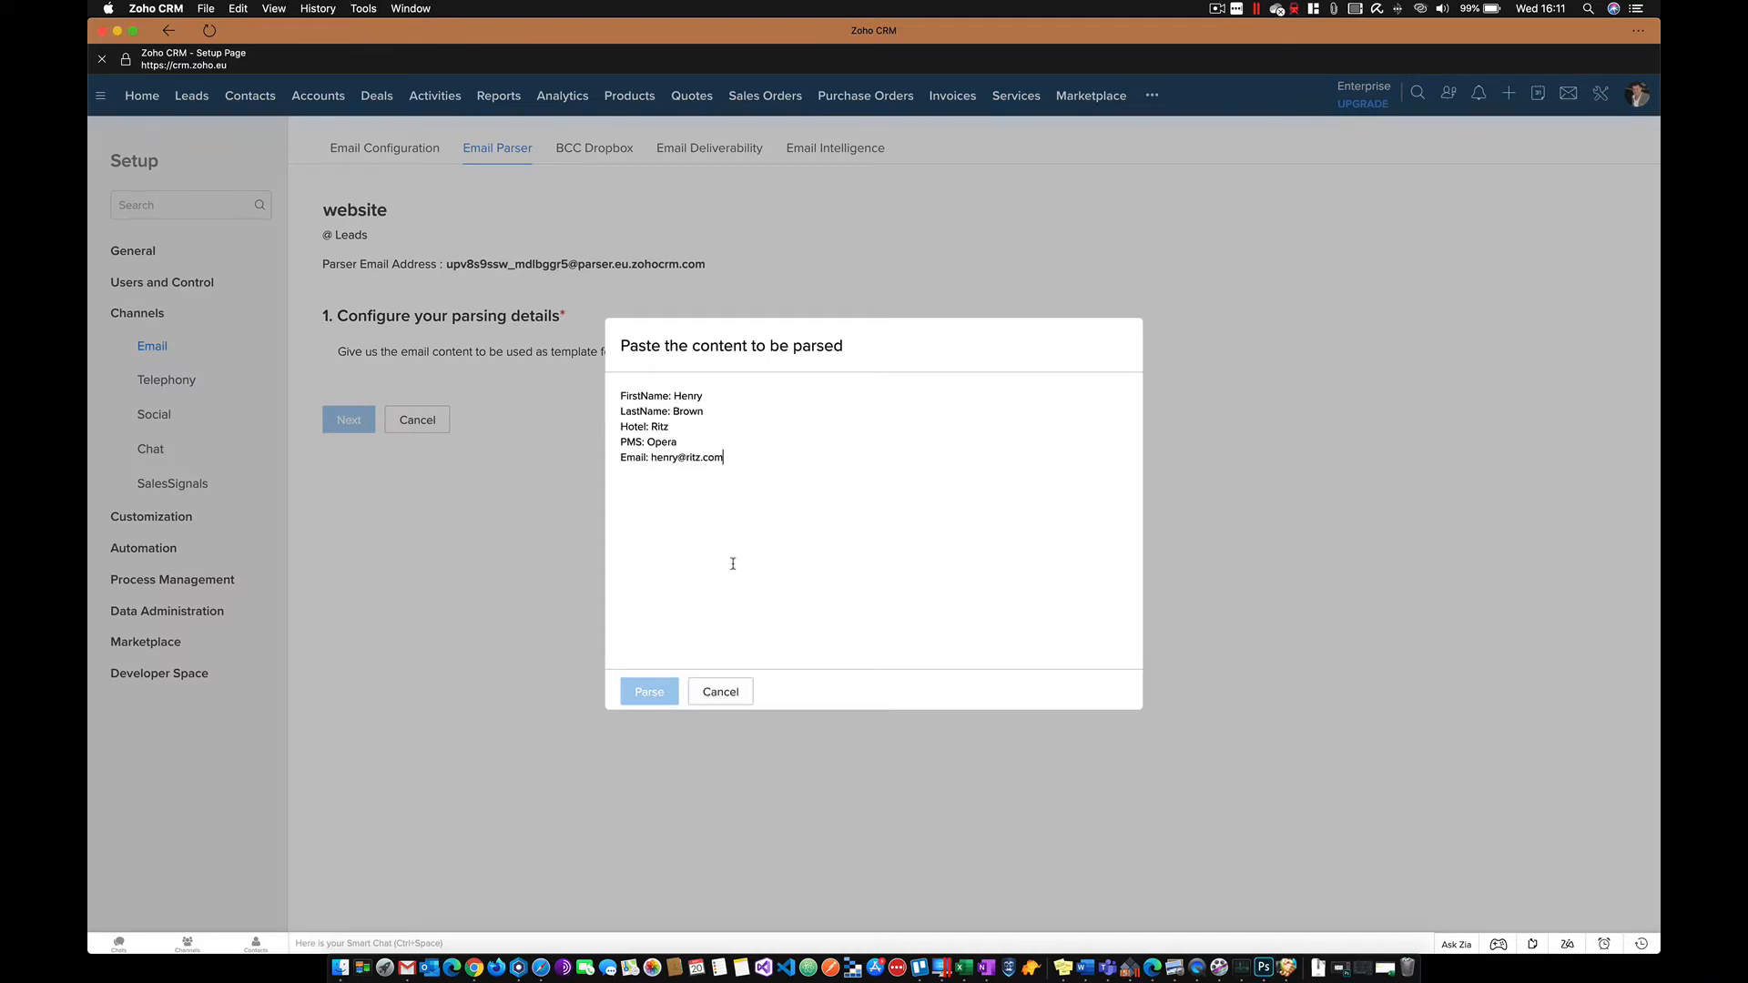
key("Return")
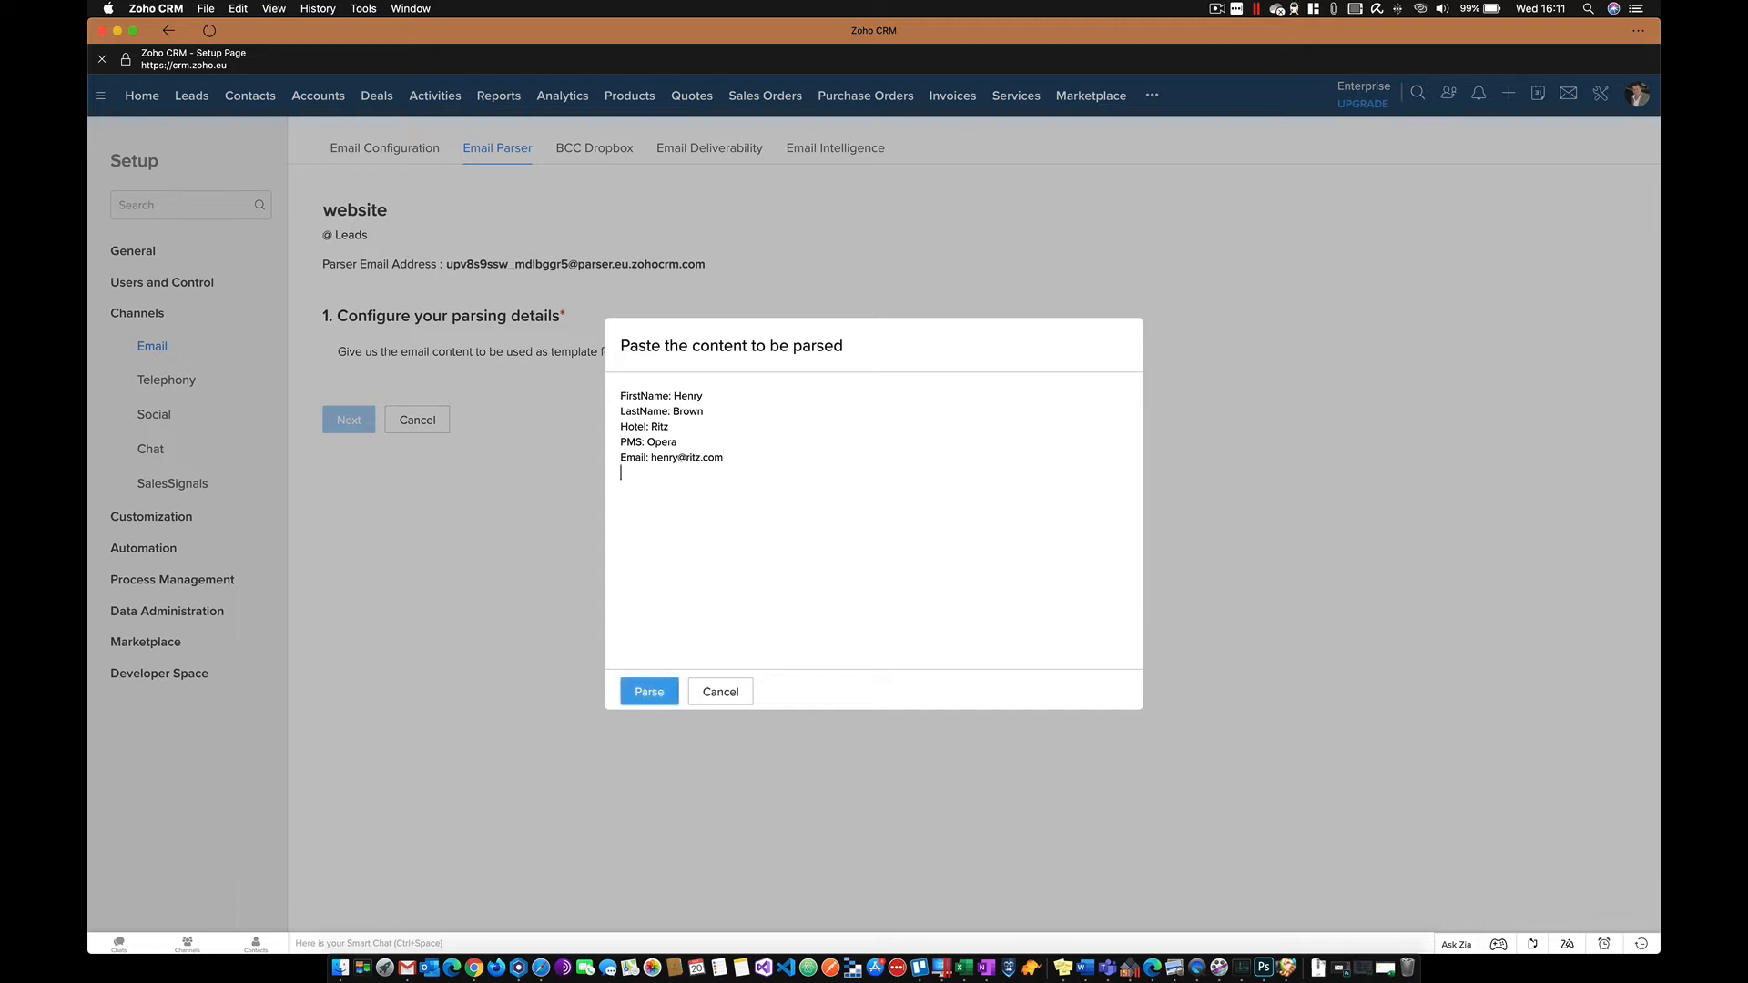
left_click(649, 692)
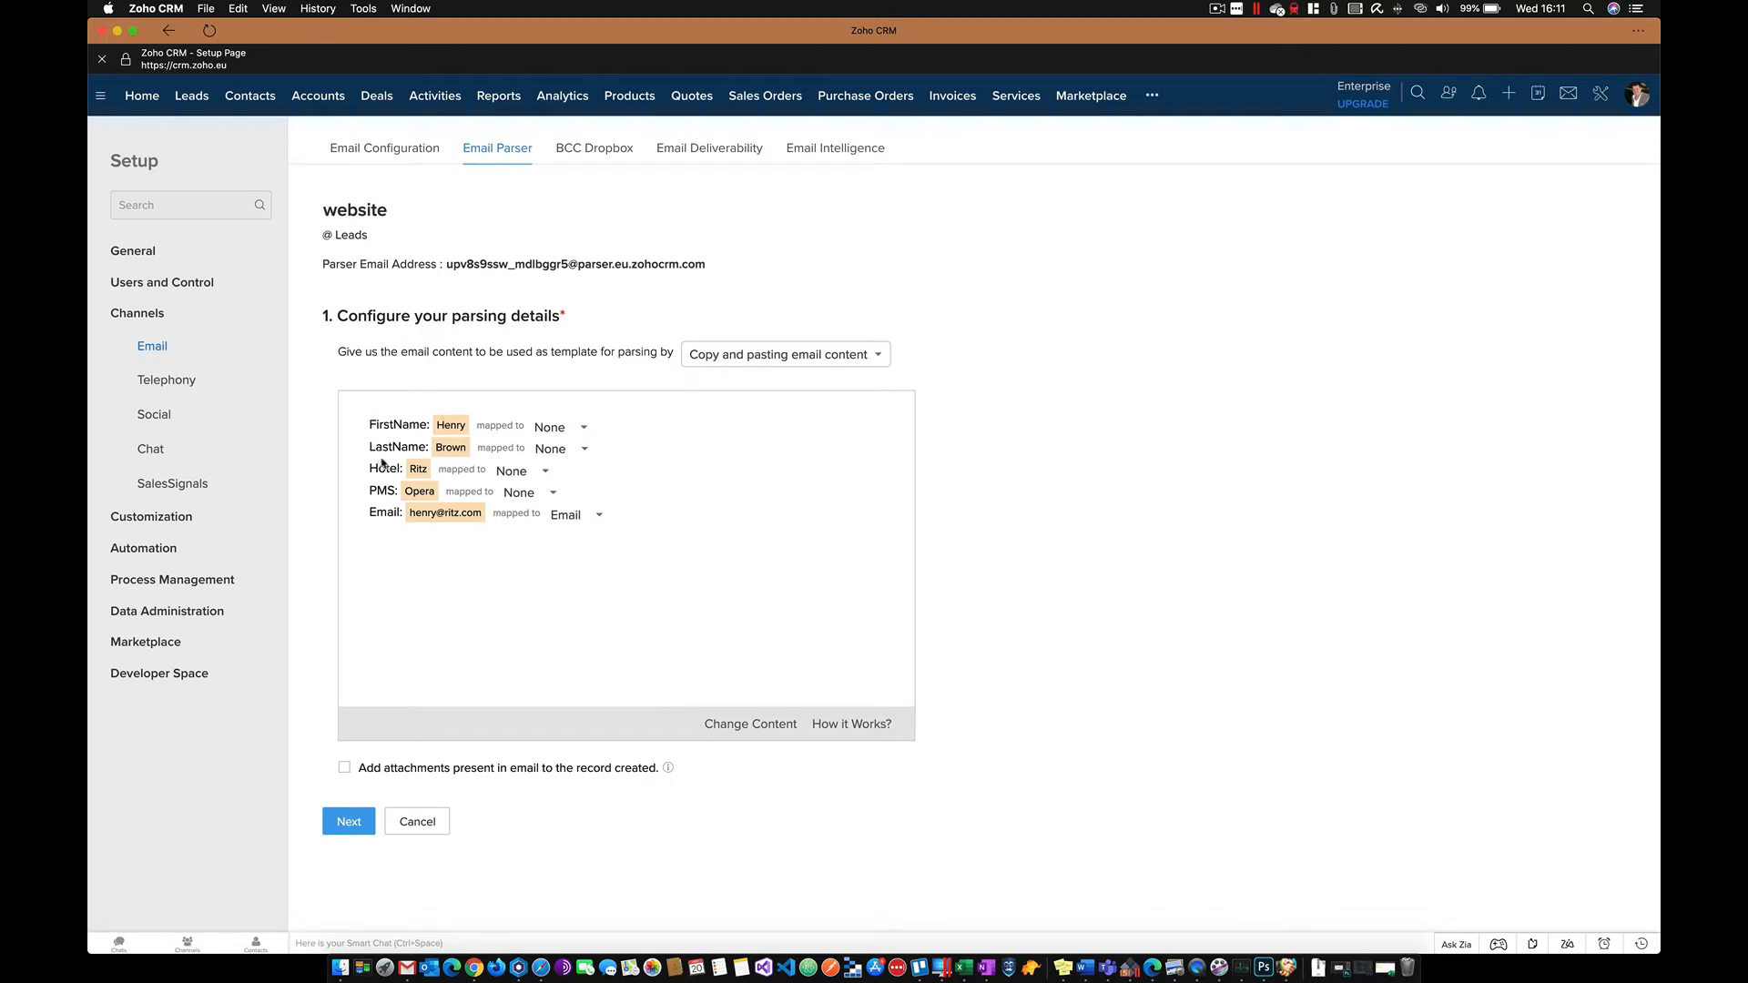
- Map FirstName, LastName and Hotel to First Name, Last Name and Company
left_click(584, 428)
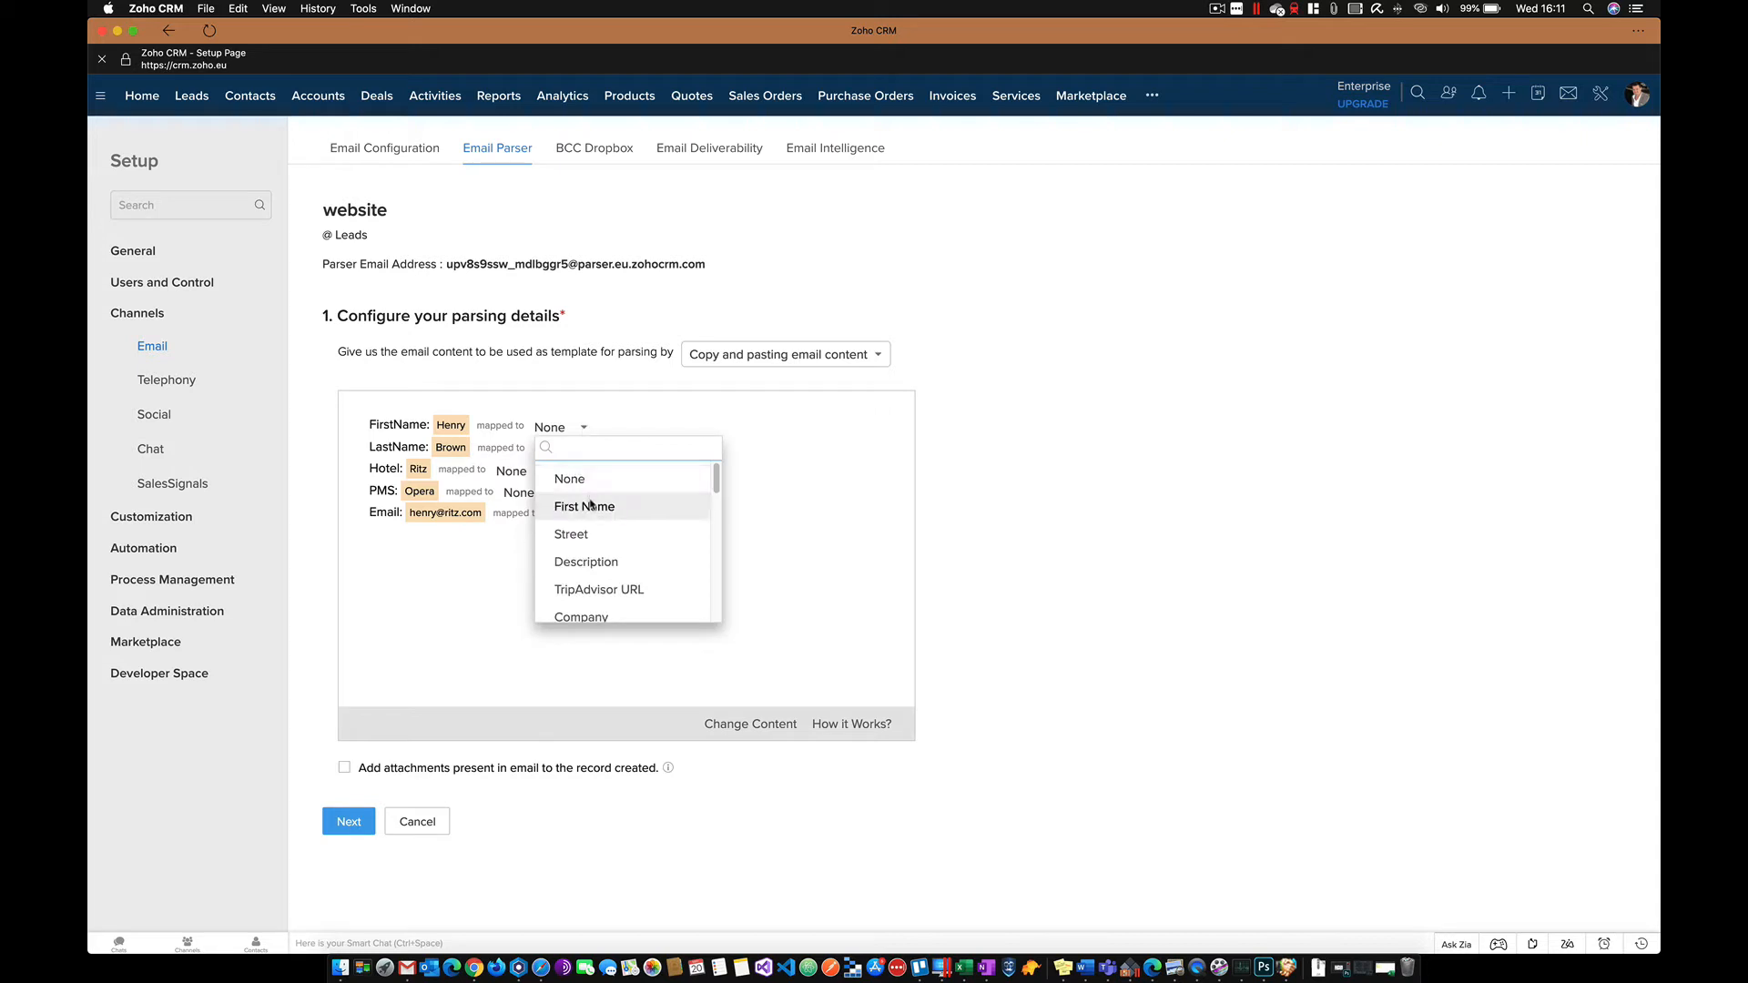
left_click(589, 505)
left_click(584, 450)
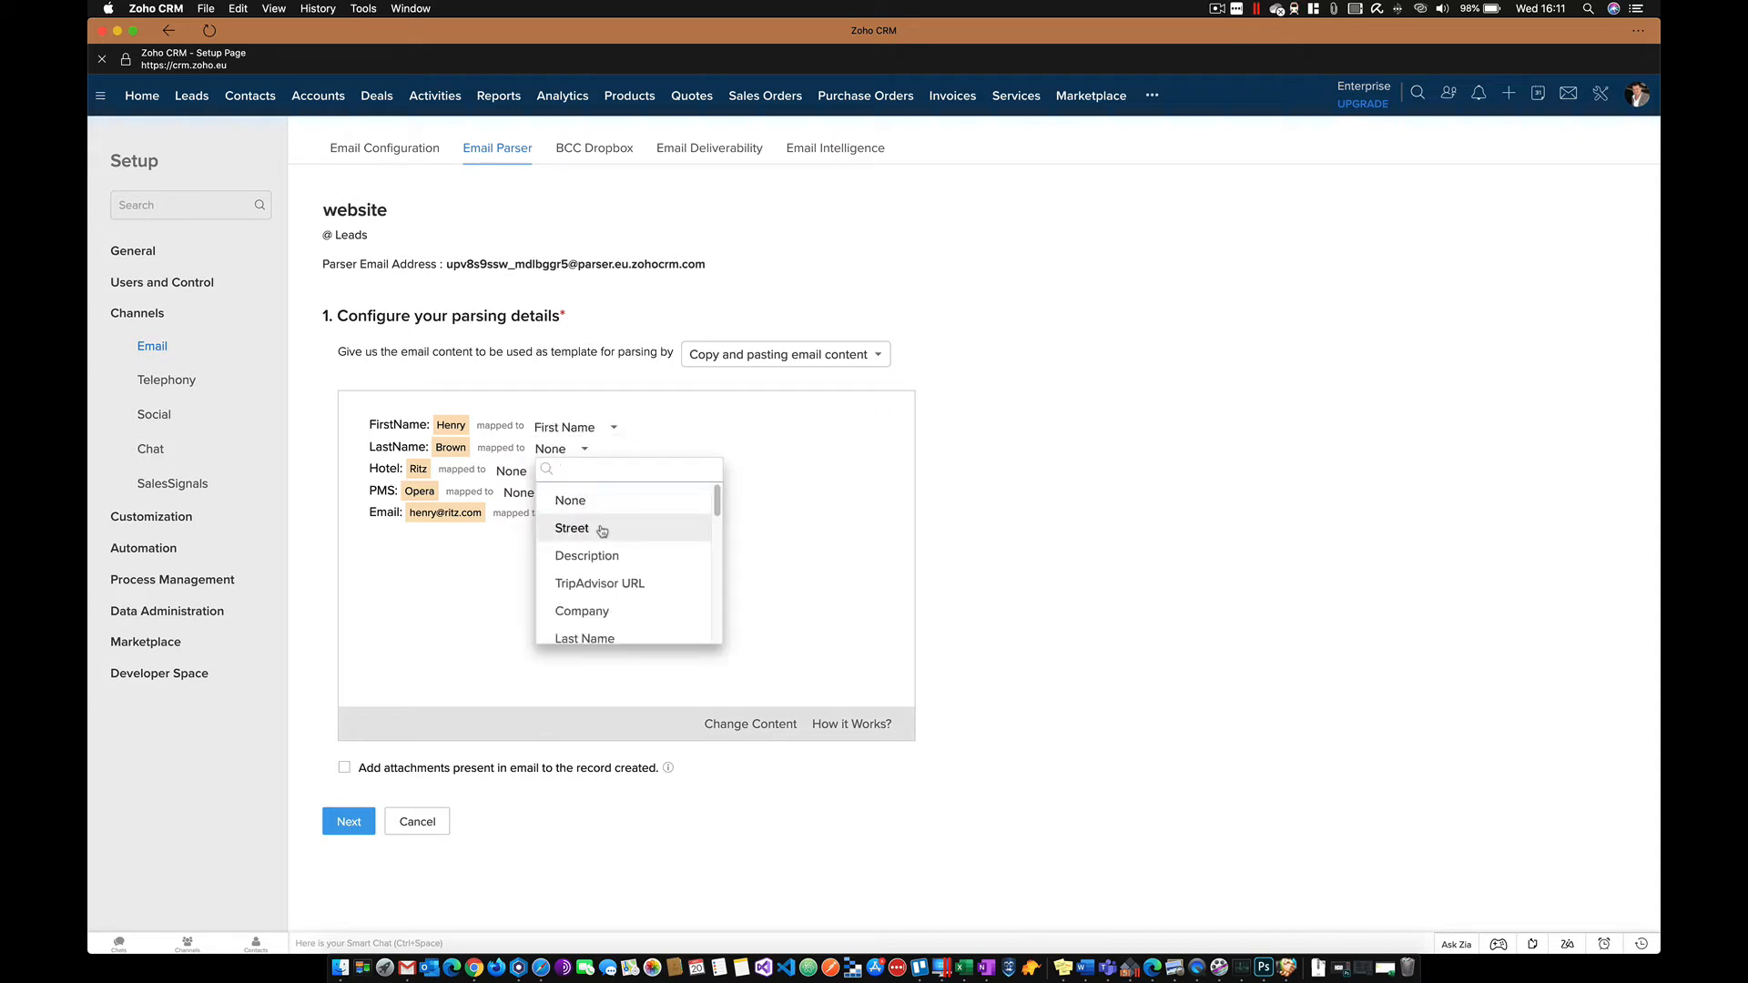
scroll(601, 555, "down", 2)
left_click(601, 557)
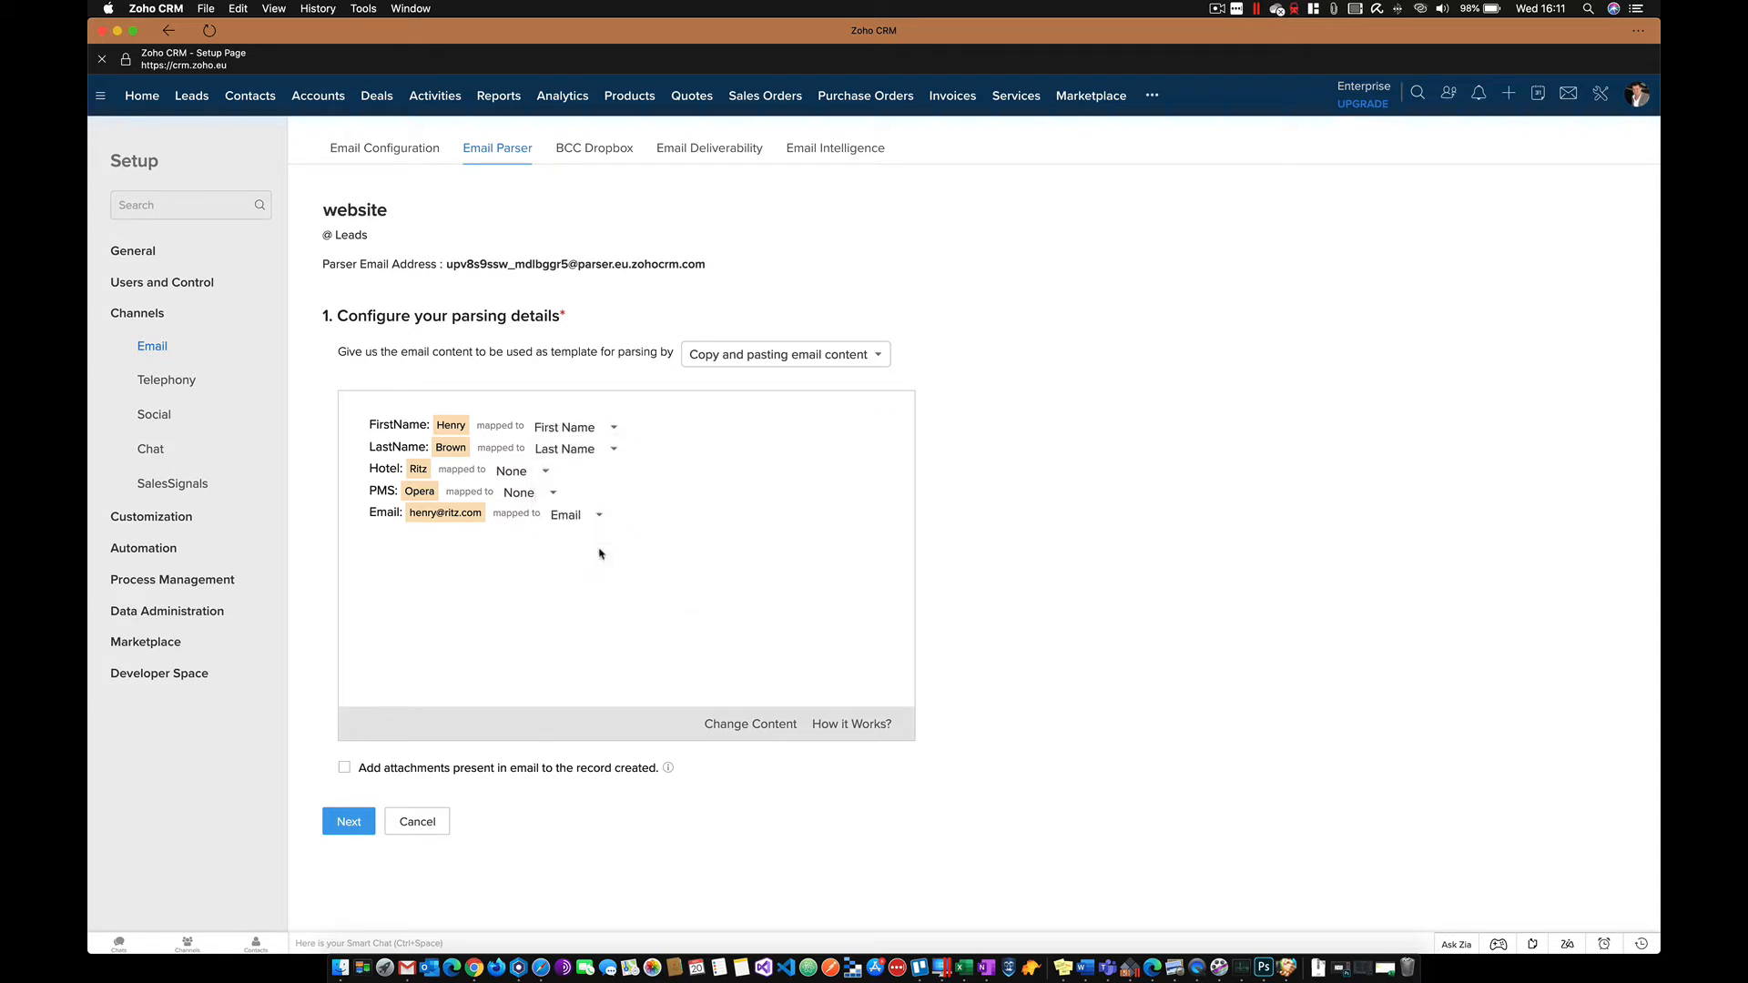
left_click(546, 473)
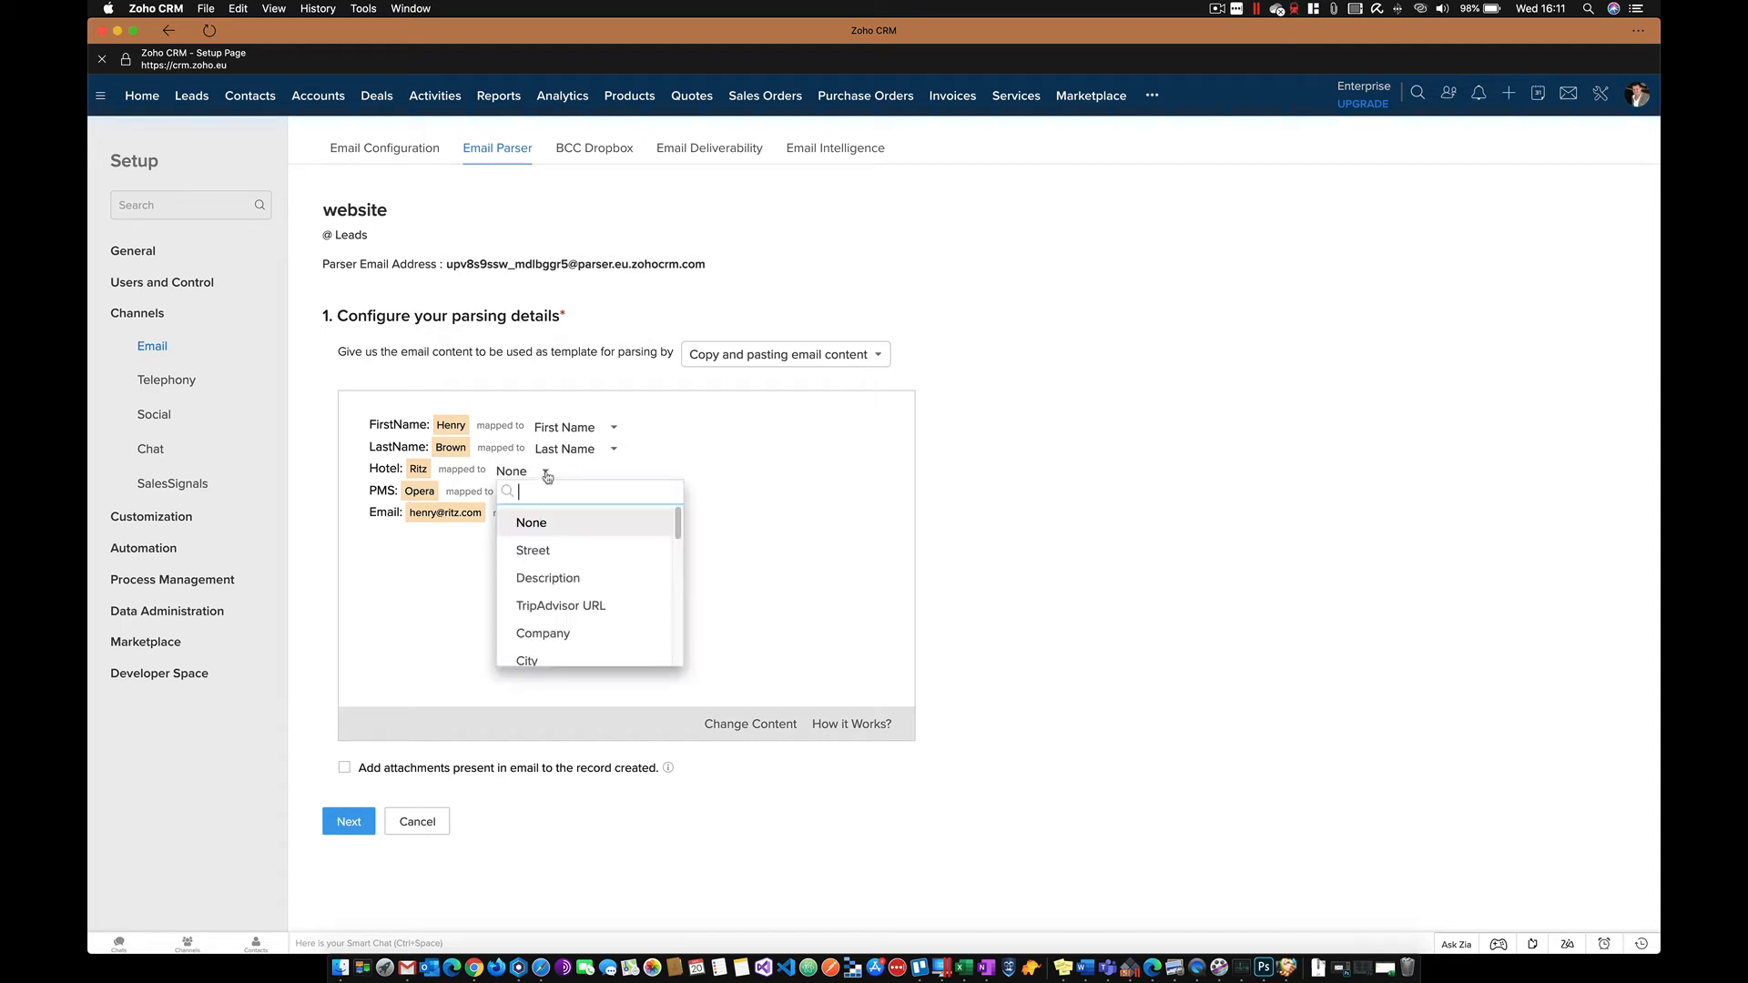
scroll(576, 572, "down", 1)
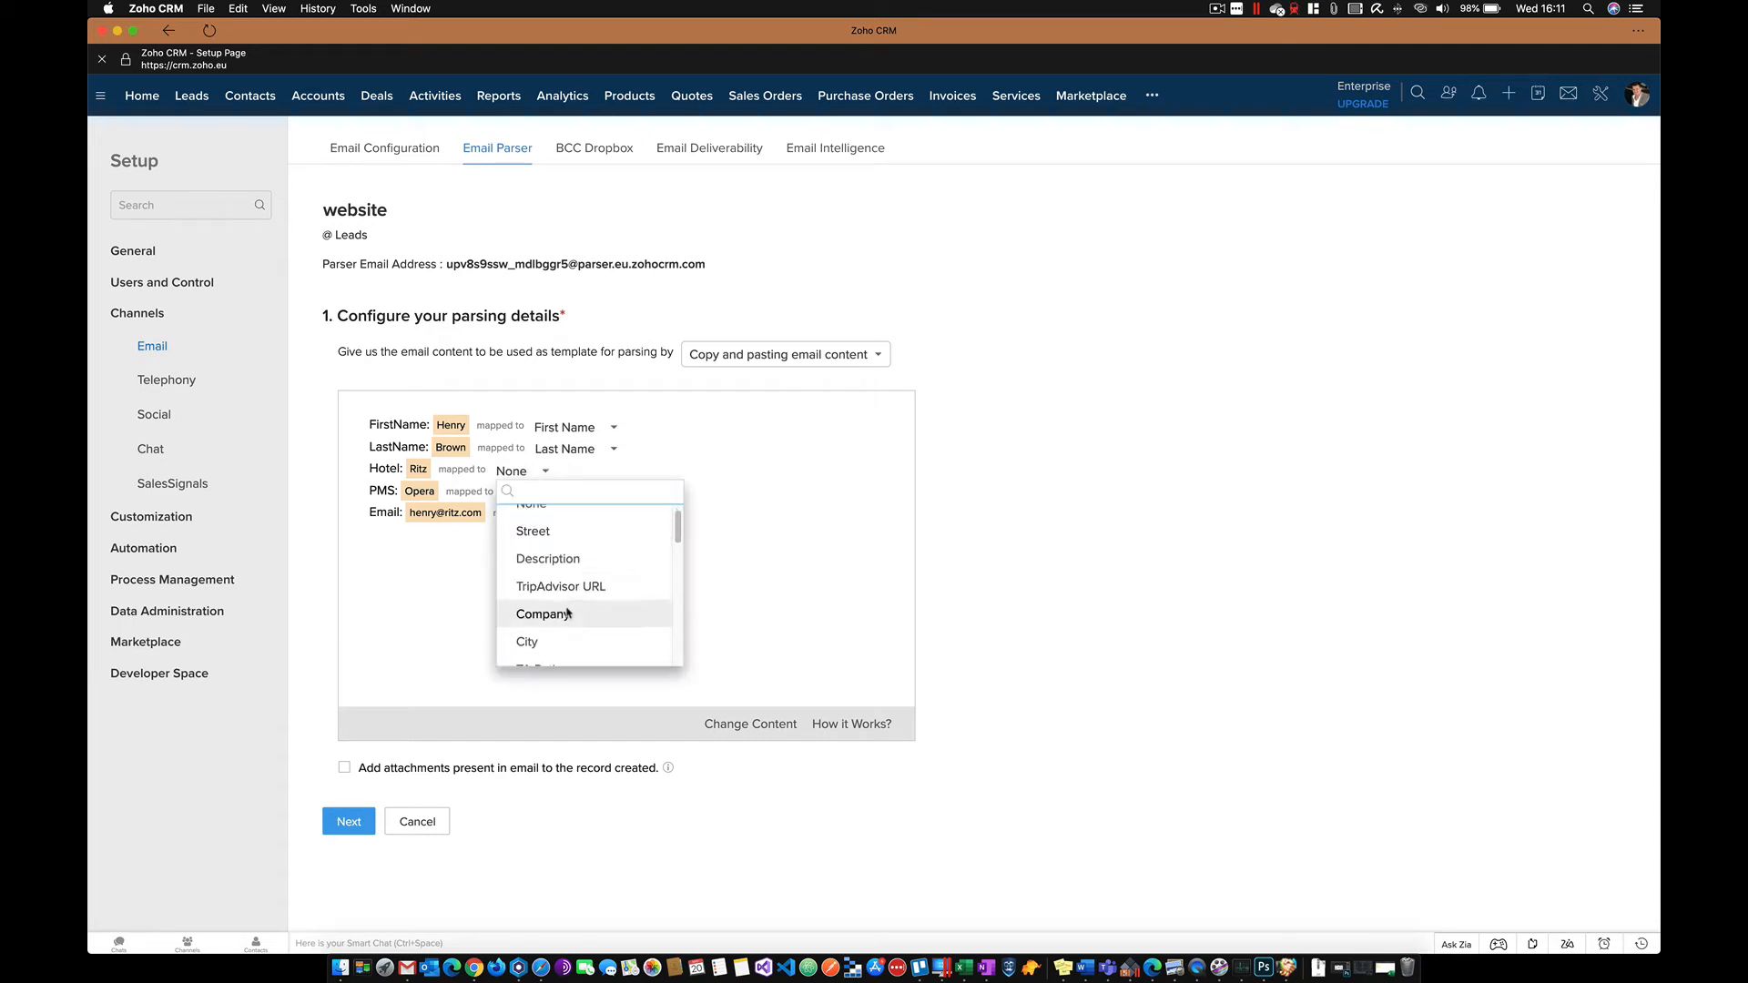
left_click(569, 613)
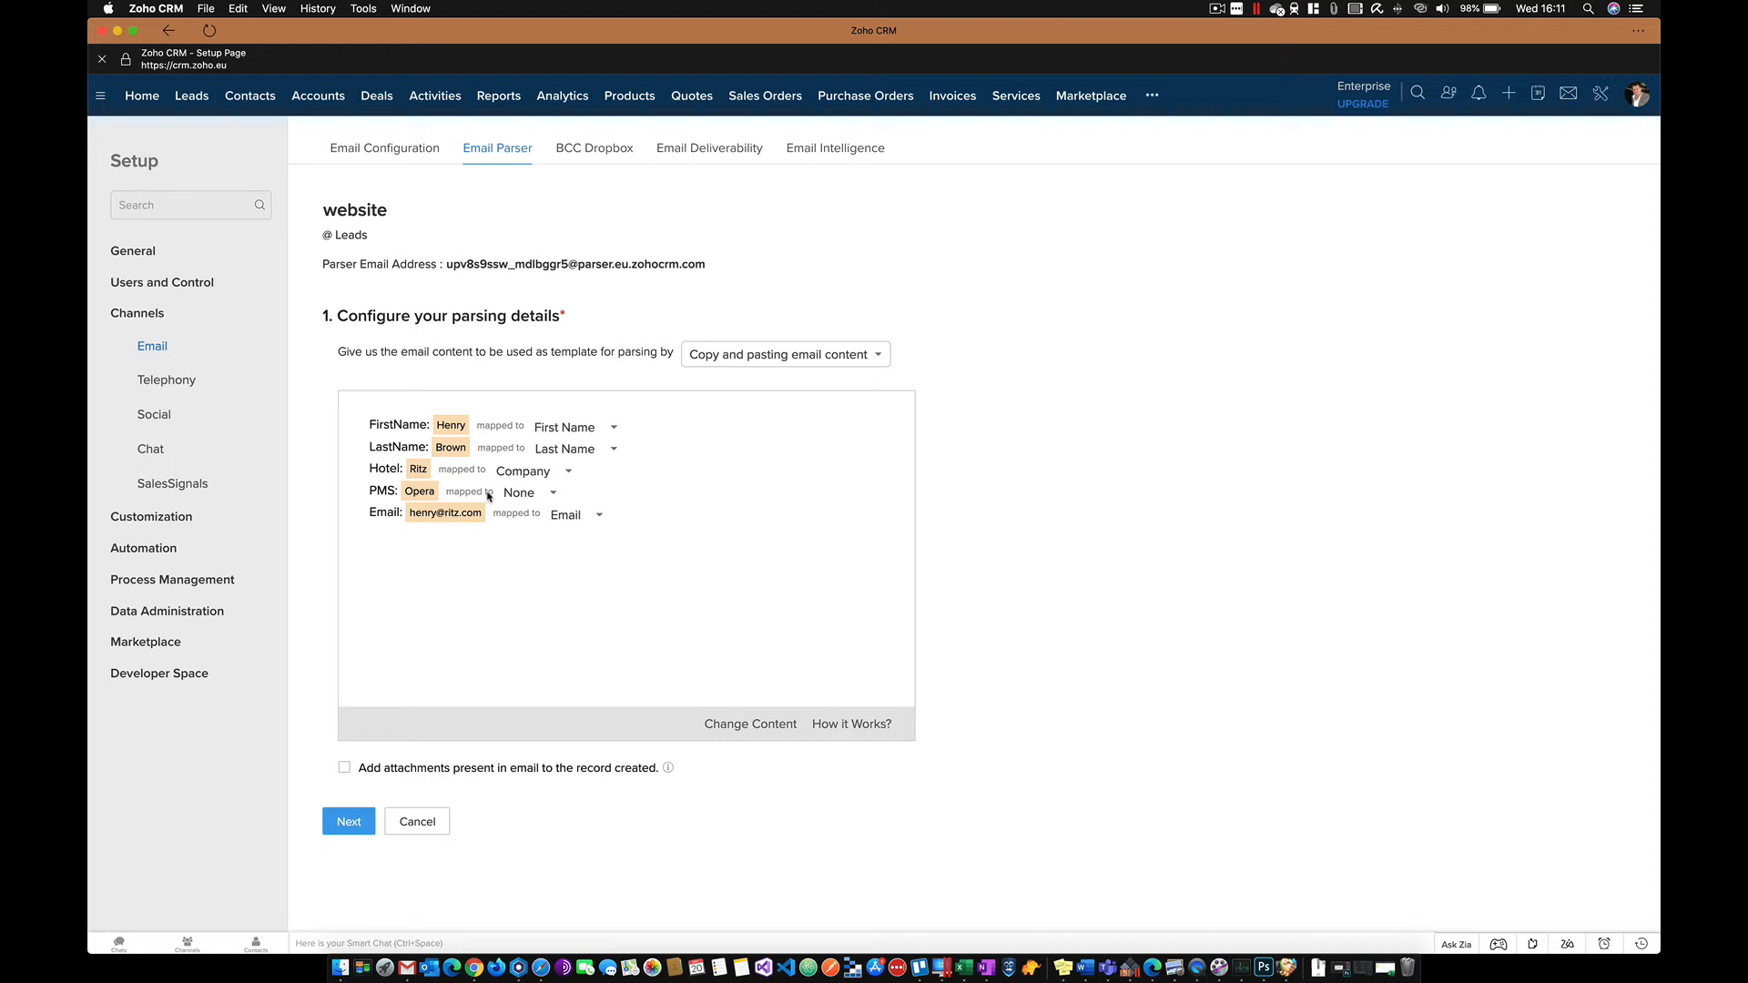
- Map PMS to PMS System, keep Email mapped to Email, and continue
left_click(550, 493)
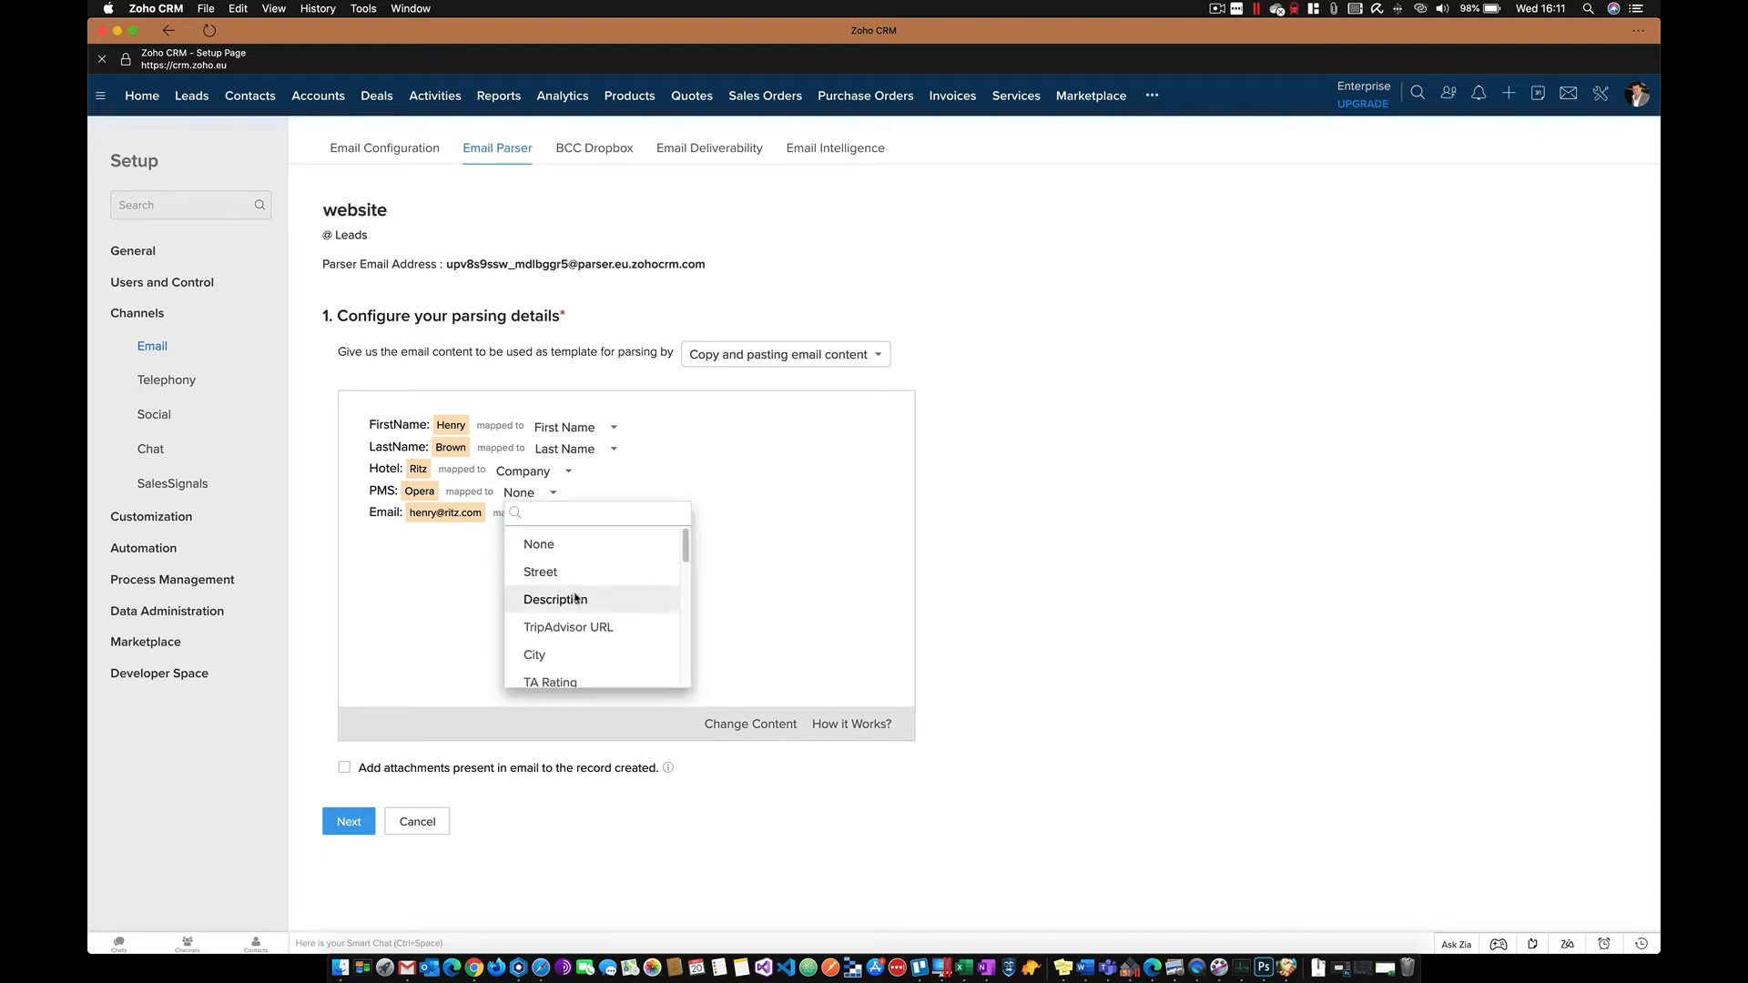
scroll(576, 598, "down", 1)
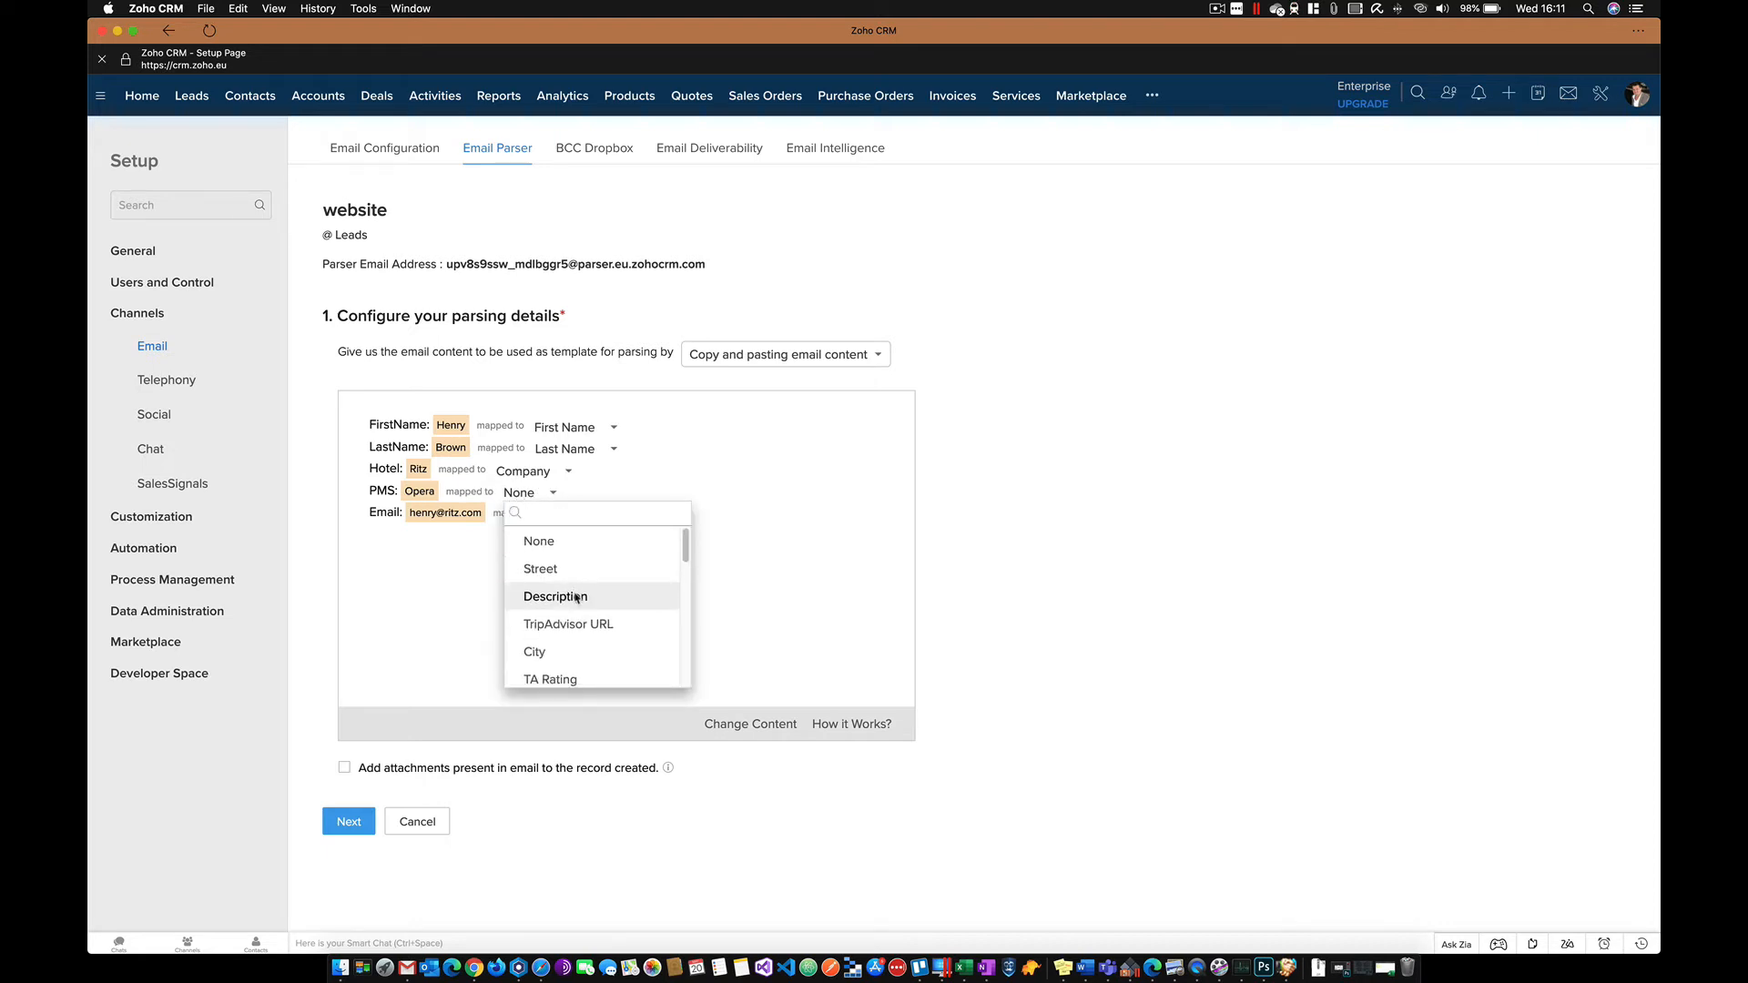
left_click_drag(686, 550, 686, 672)
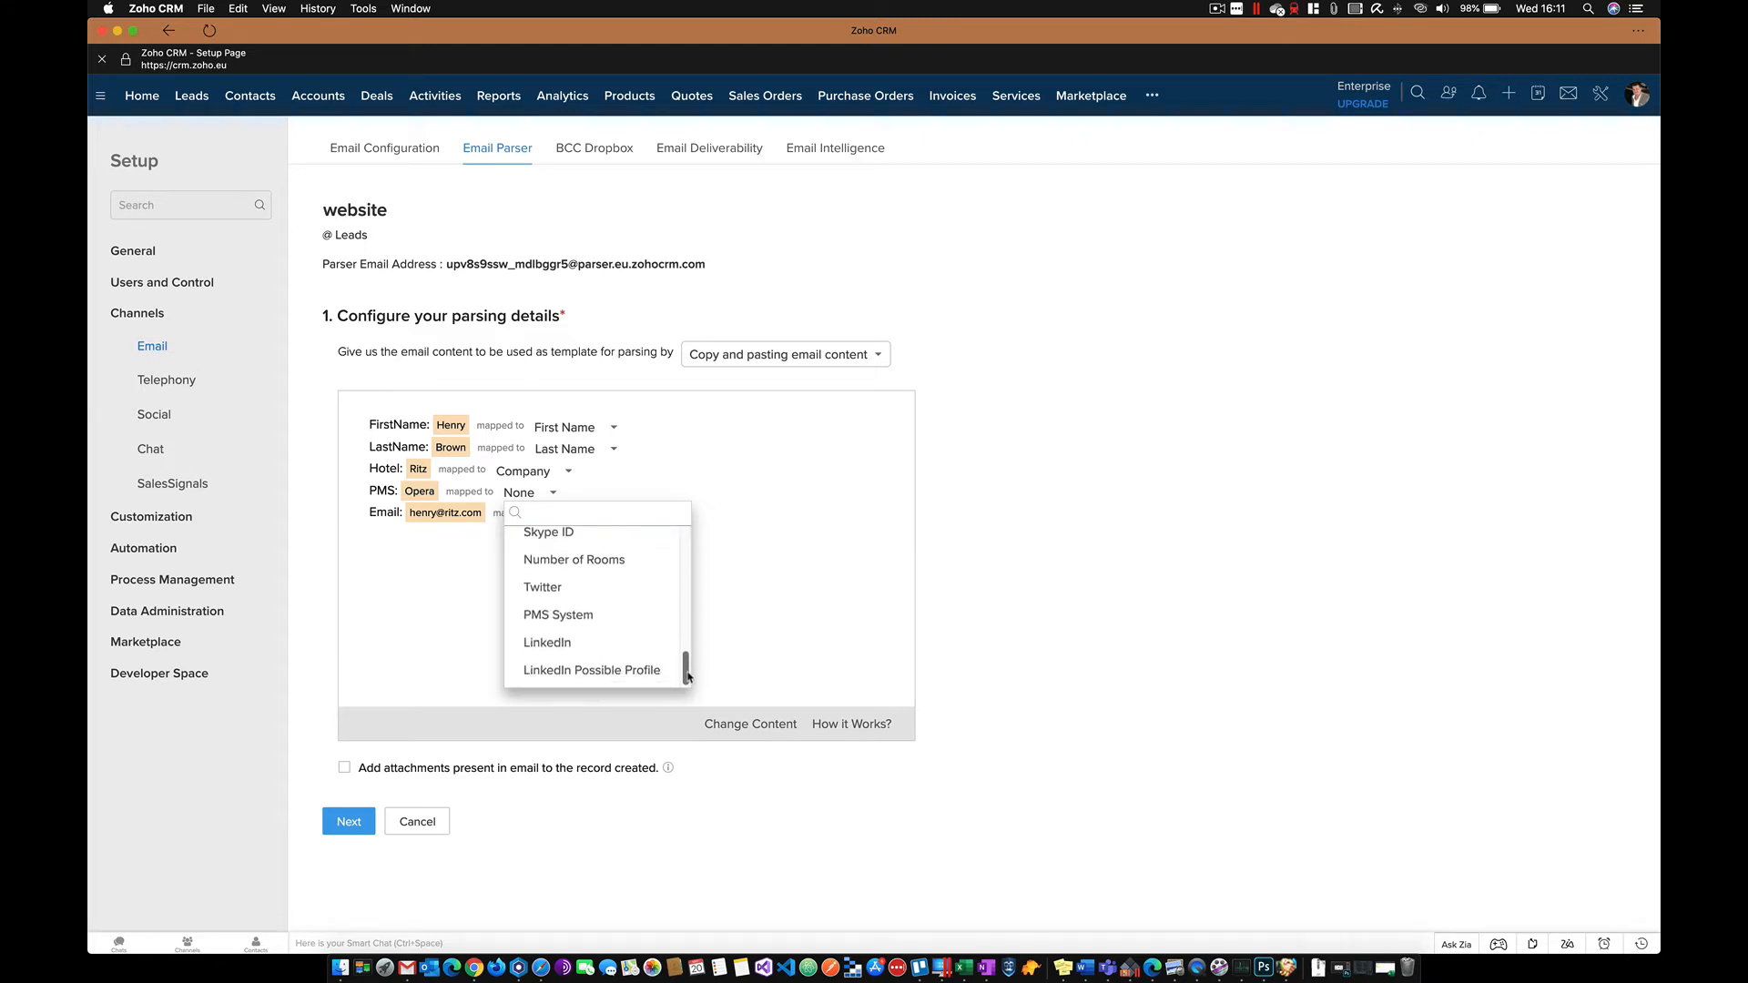
left_click(559, 627)
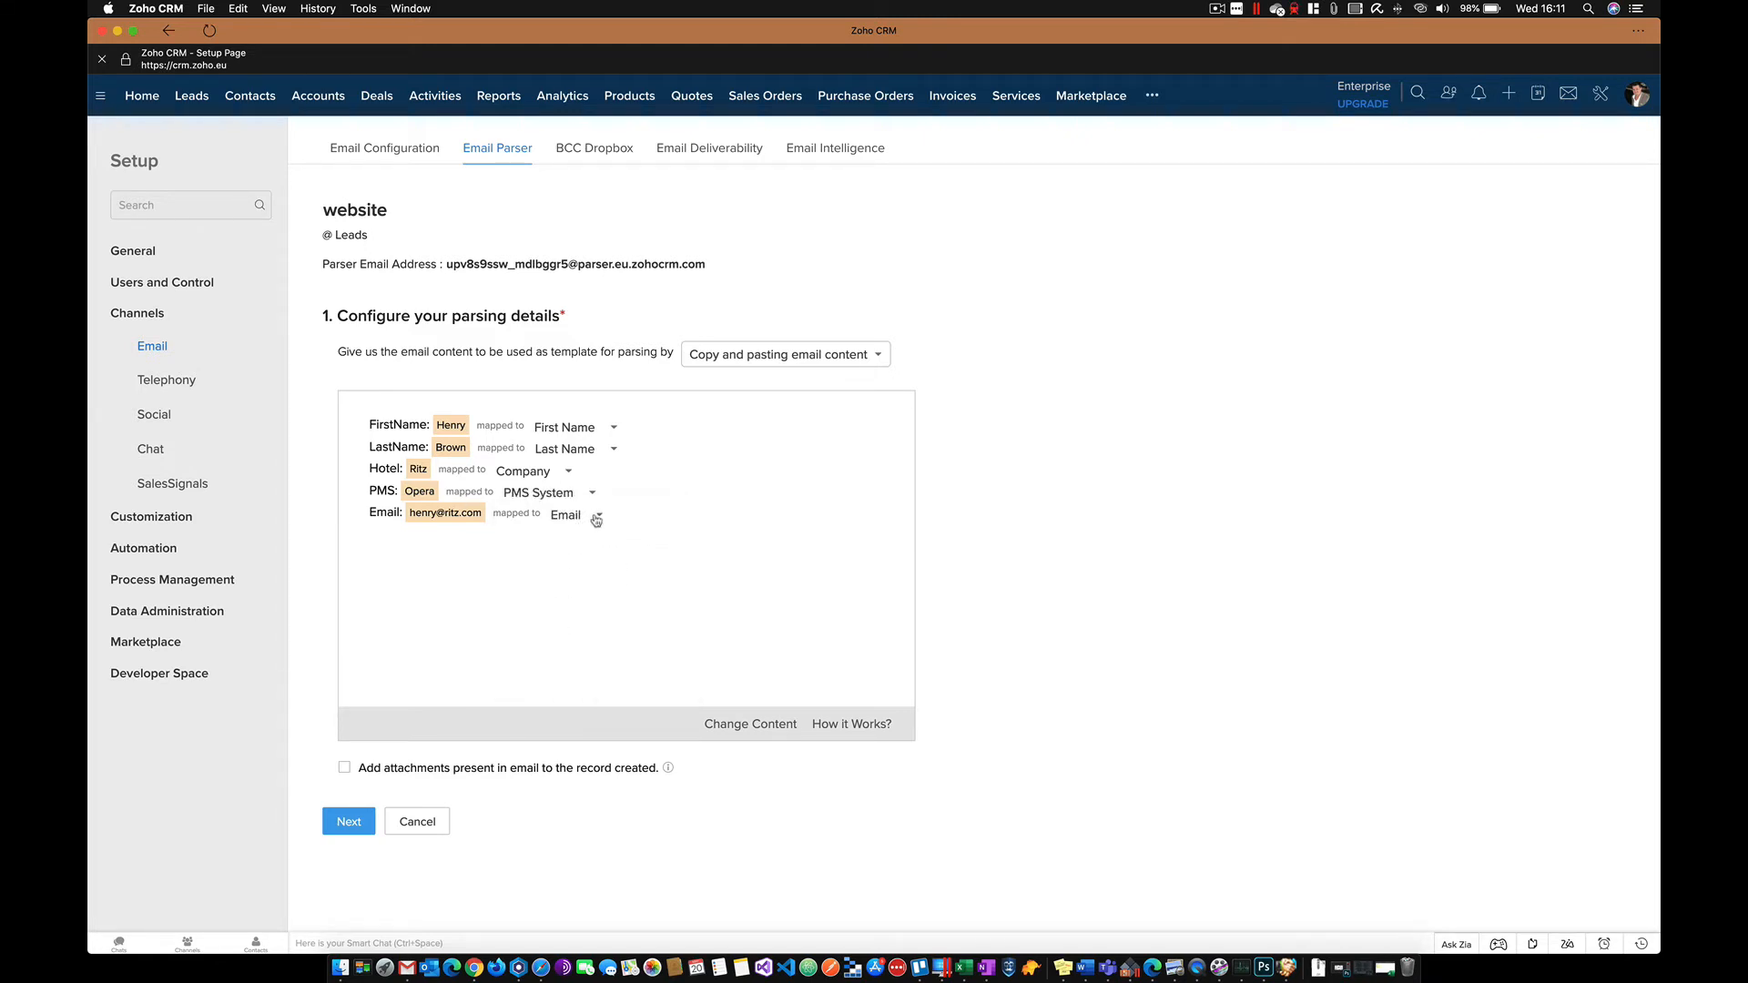
left_click(596, 518)
left_click(593, 565)
left_click(350, 823)
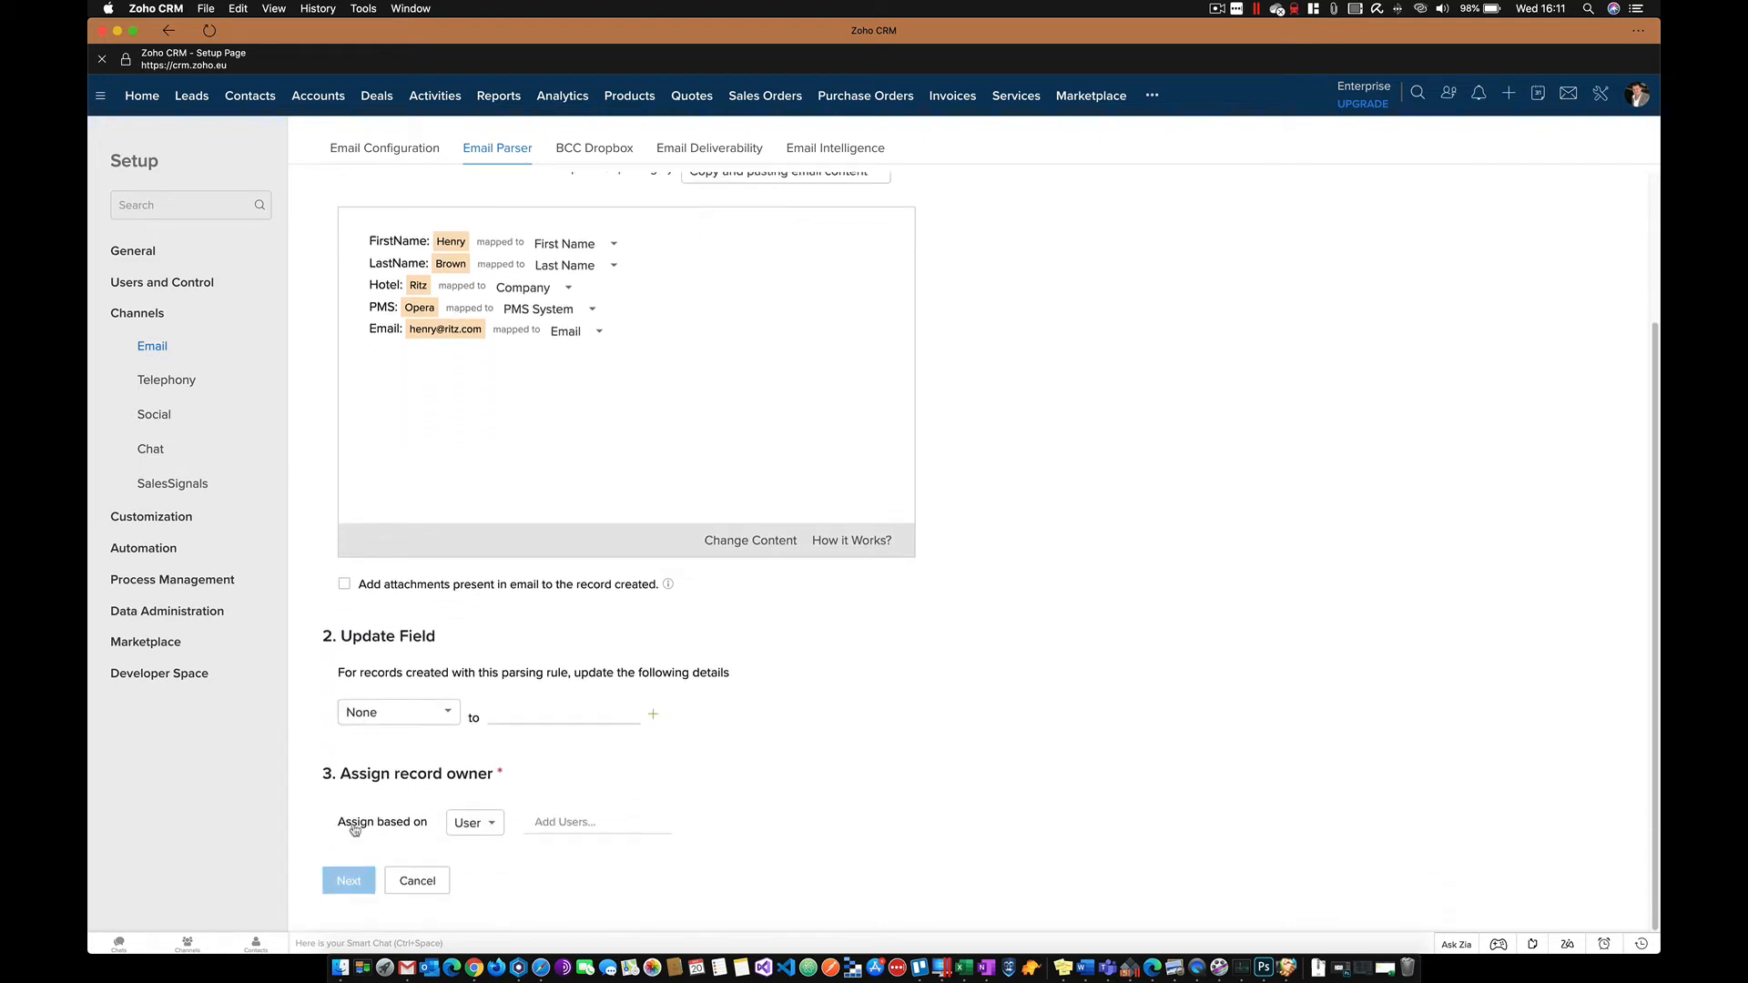
- Add an update rule setting Business Type to Hotel on created records
left_click(455, 716)
scroll(444, 819, "down", 1)
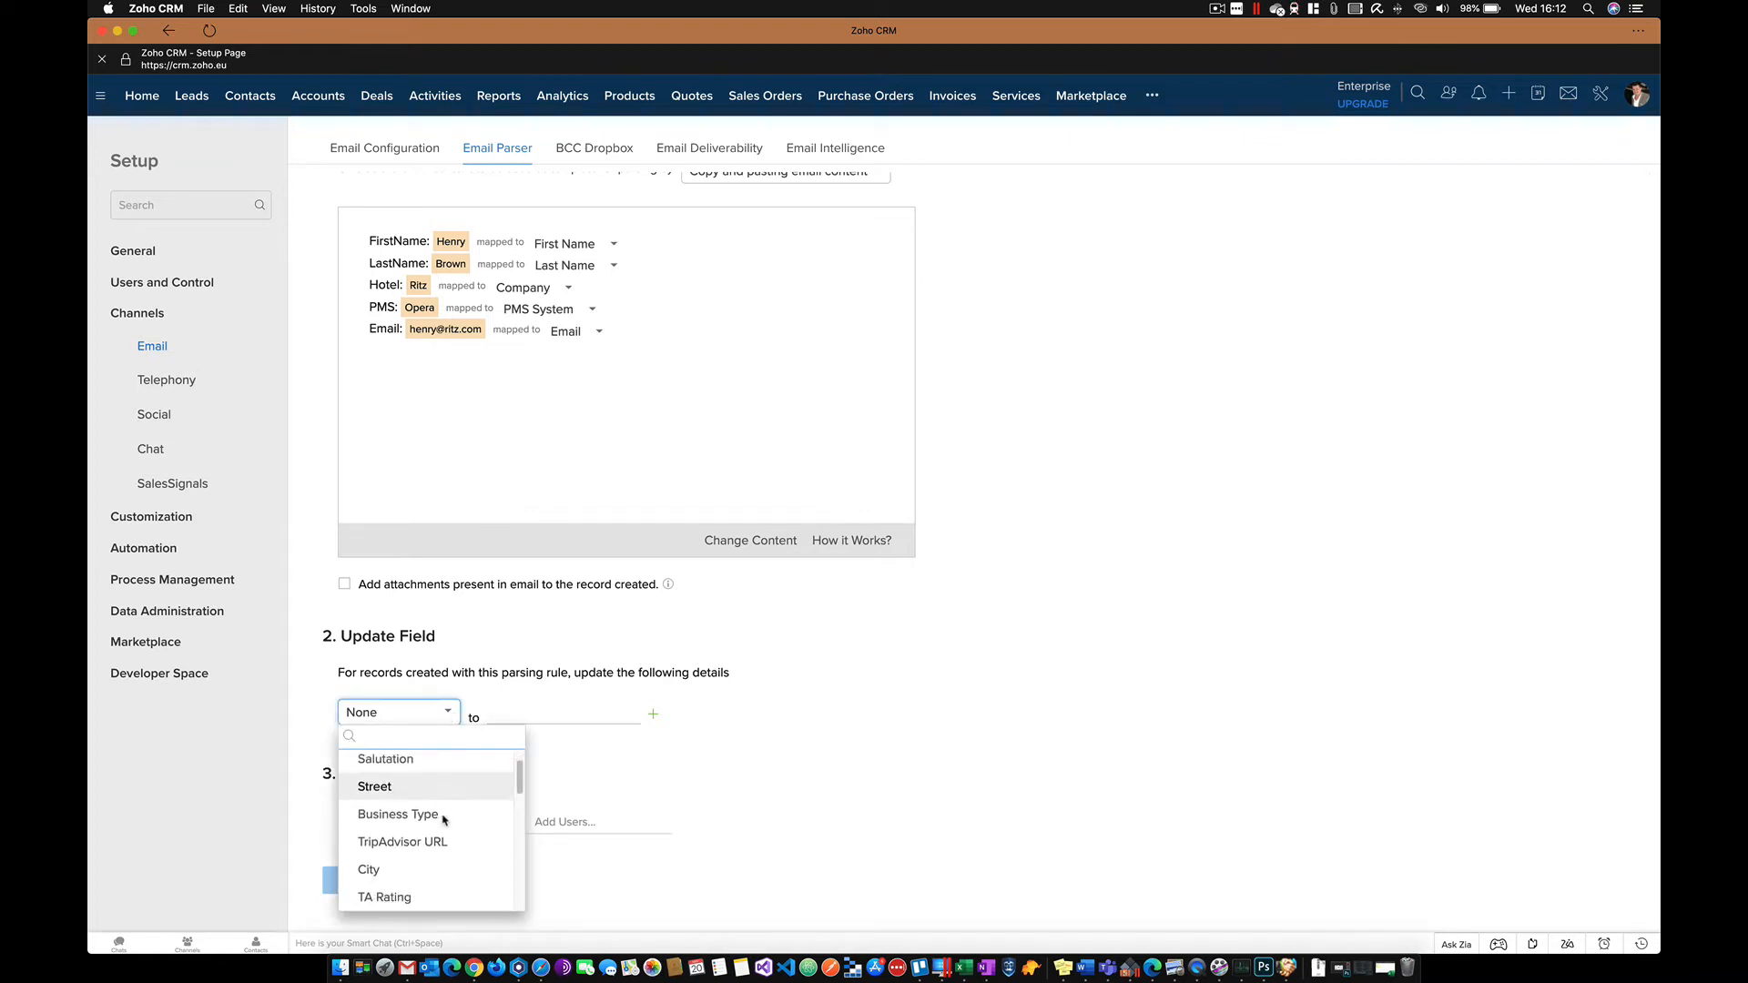
scroll(440, 821, "down", 1)
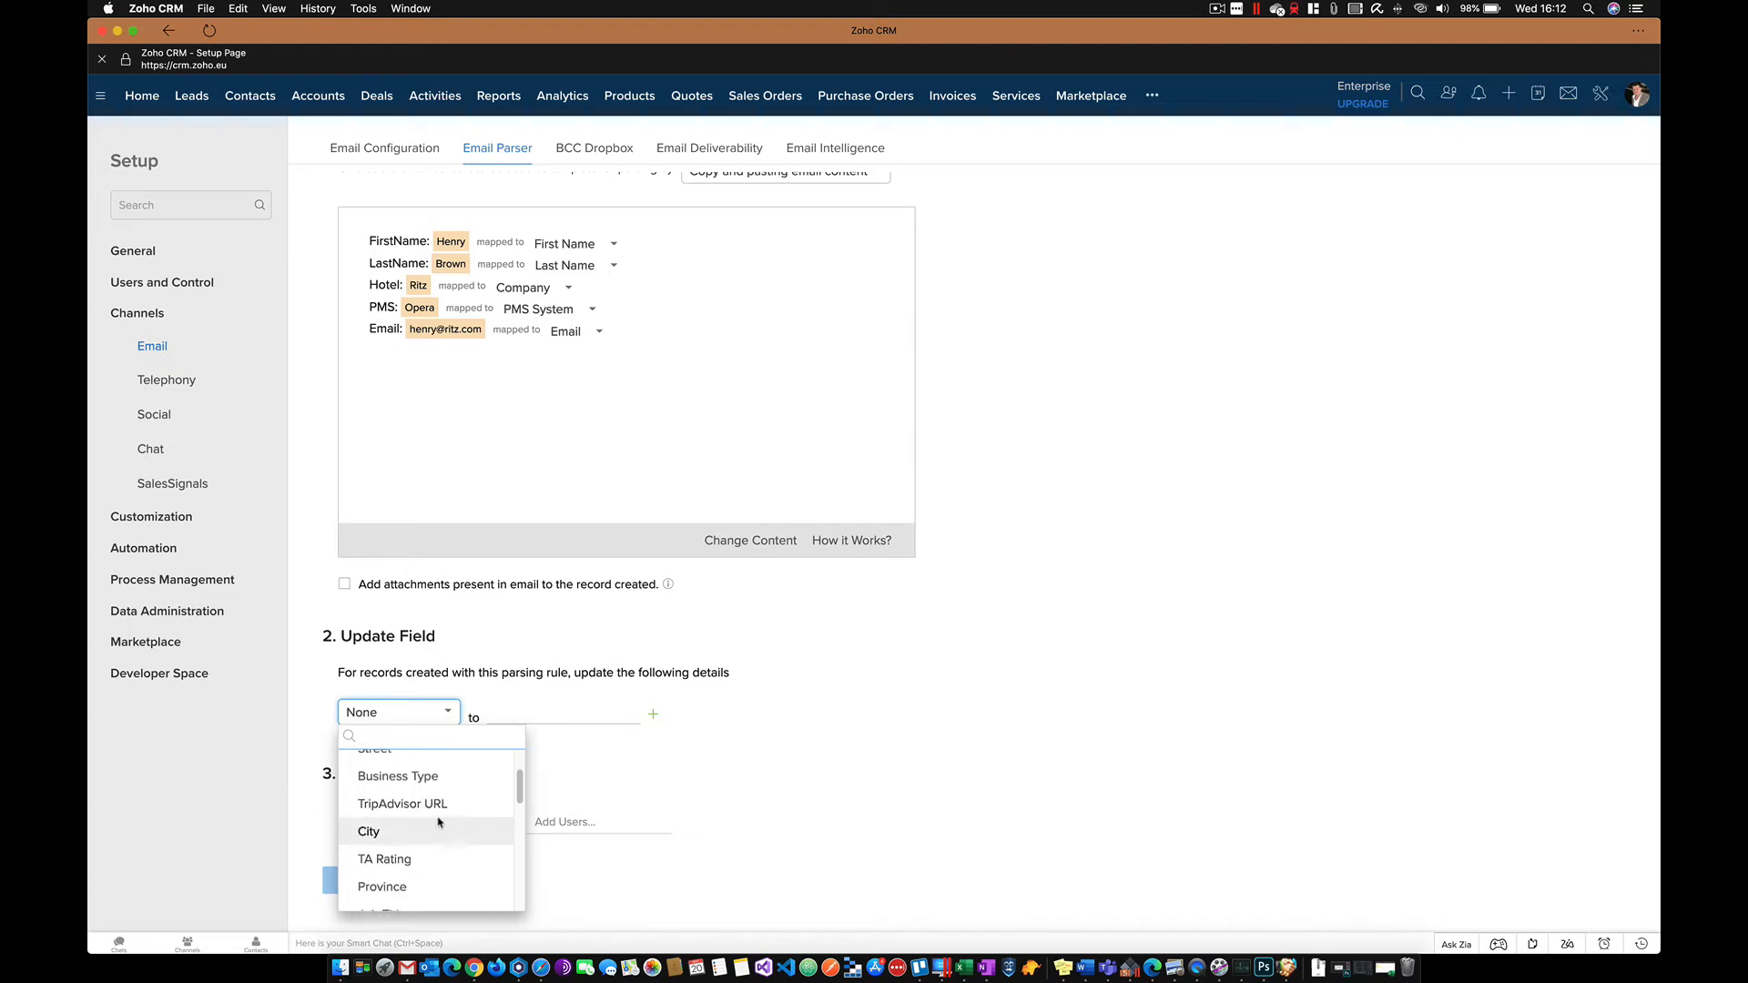
left_click(431, 776)
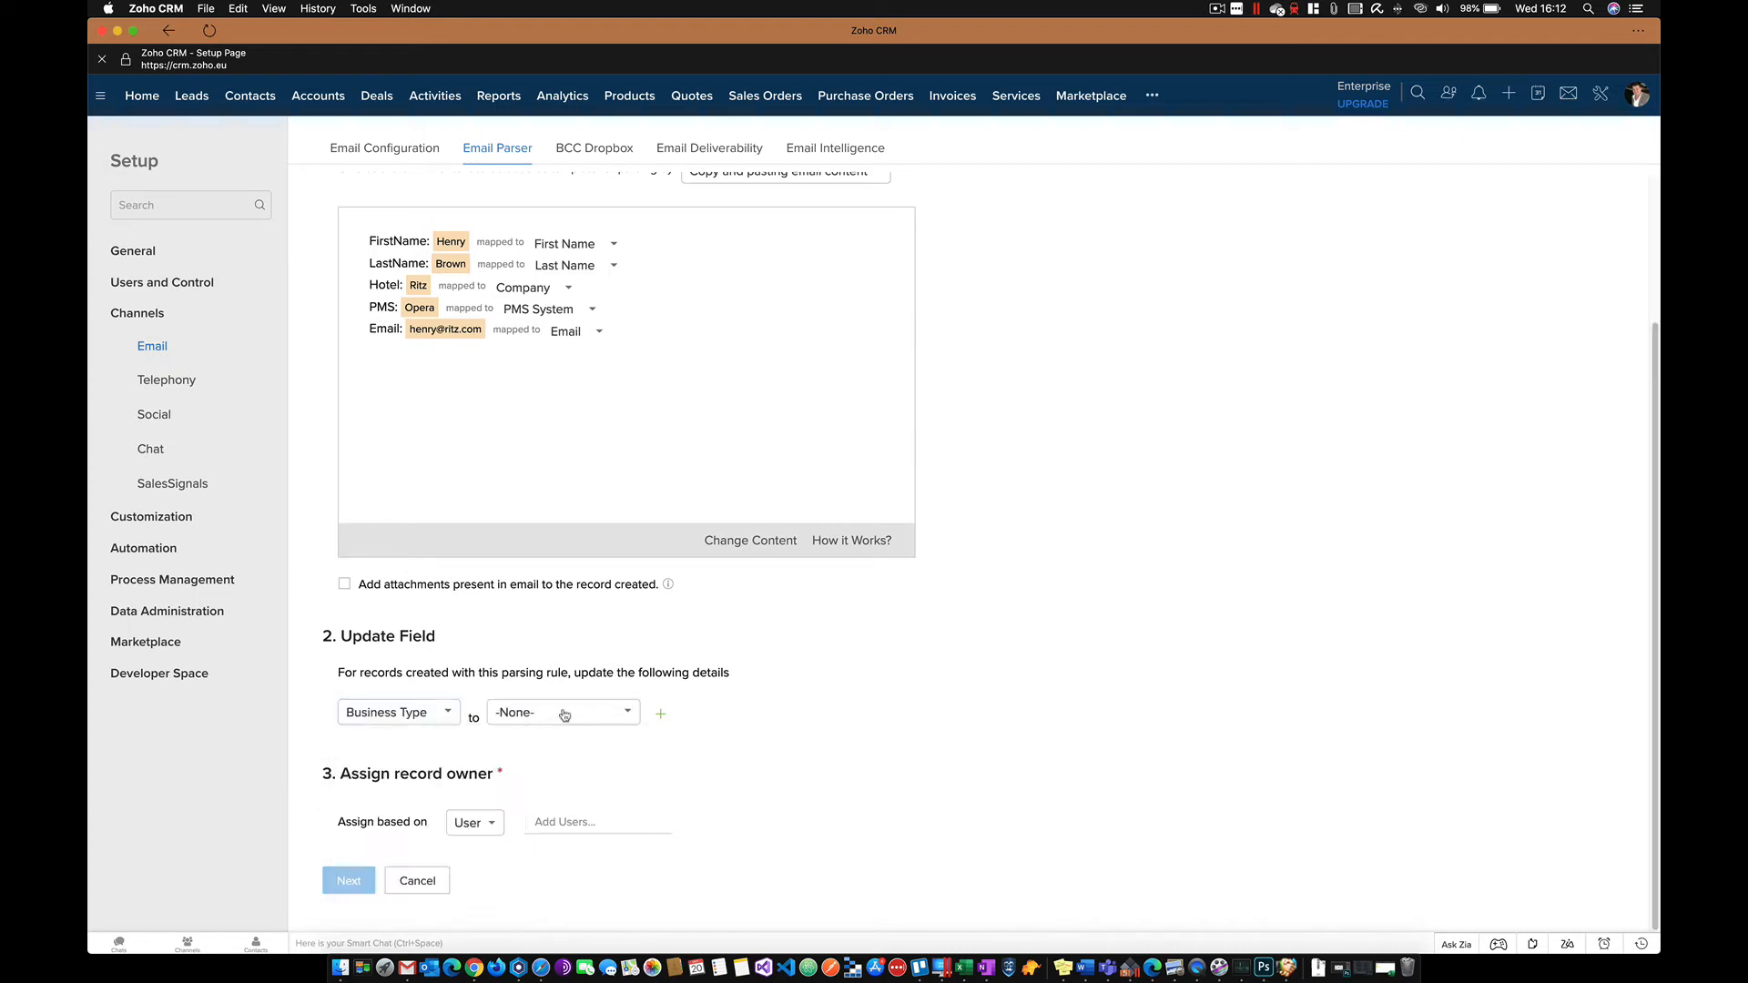
left_click(622, 716)
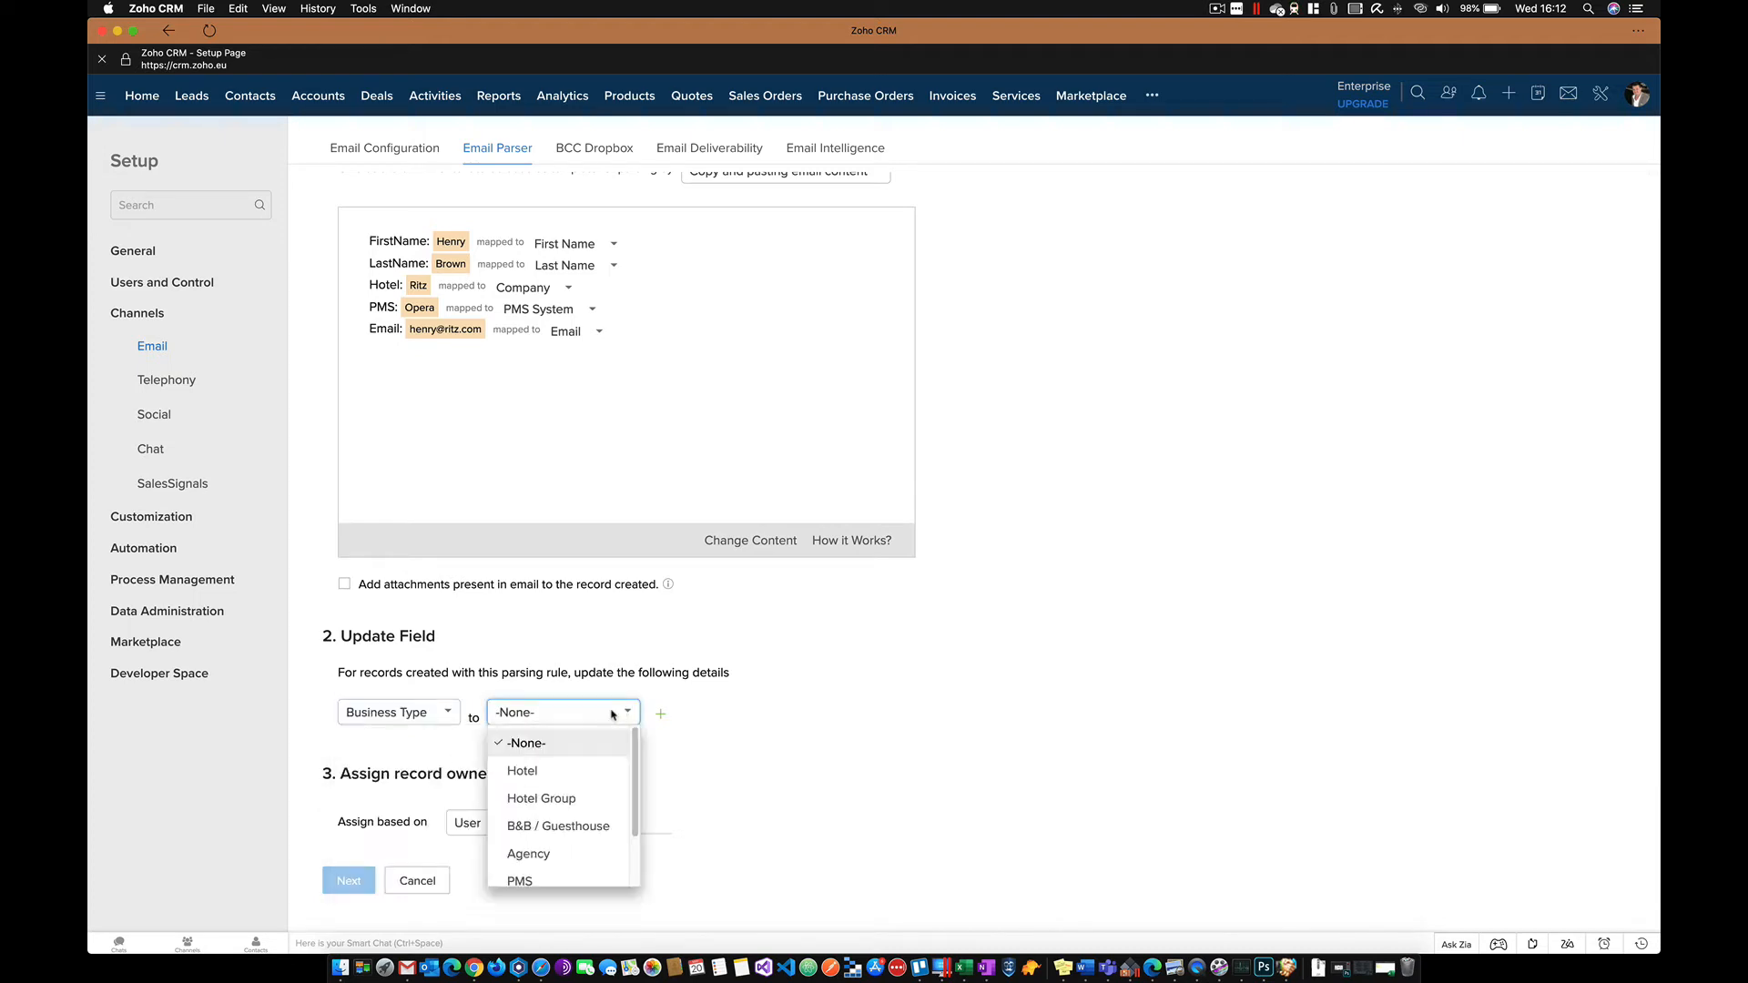
left_click(523, 771)
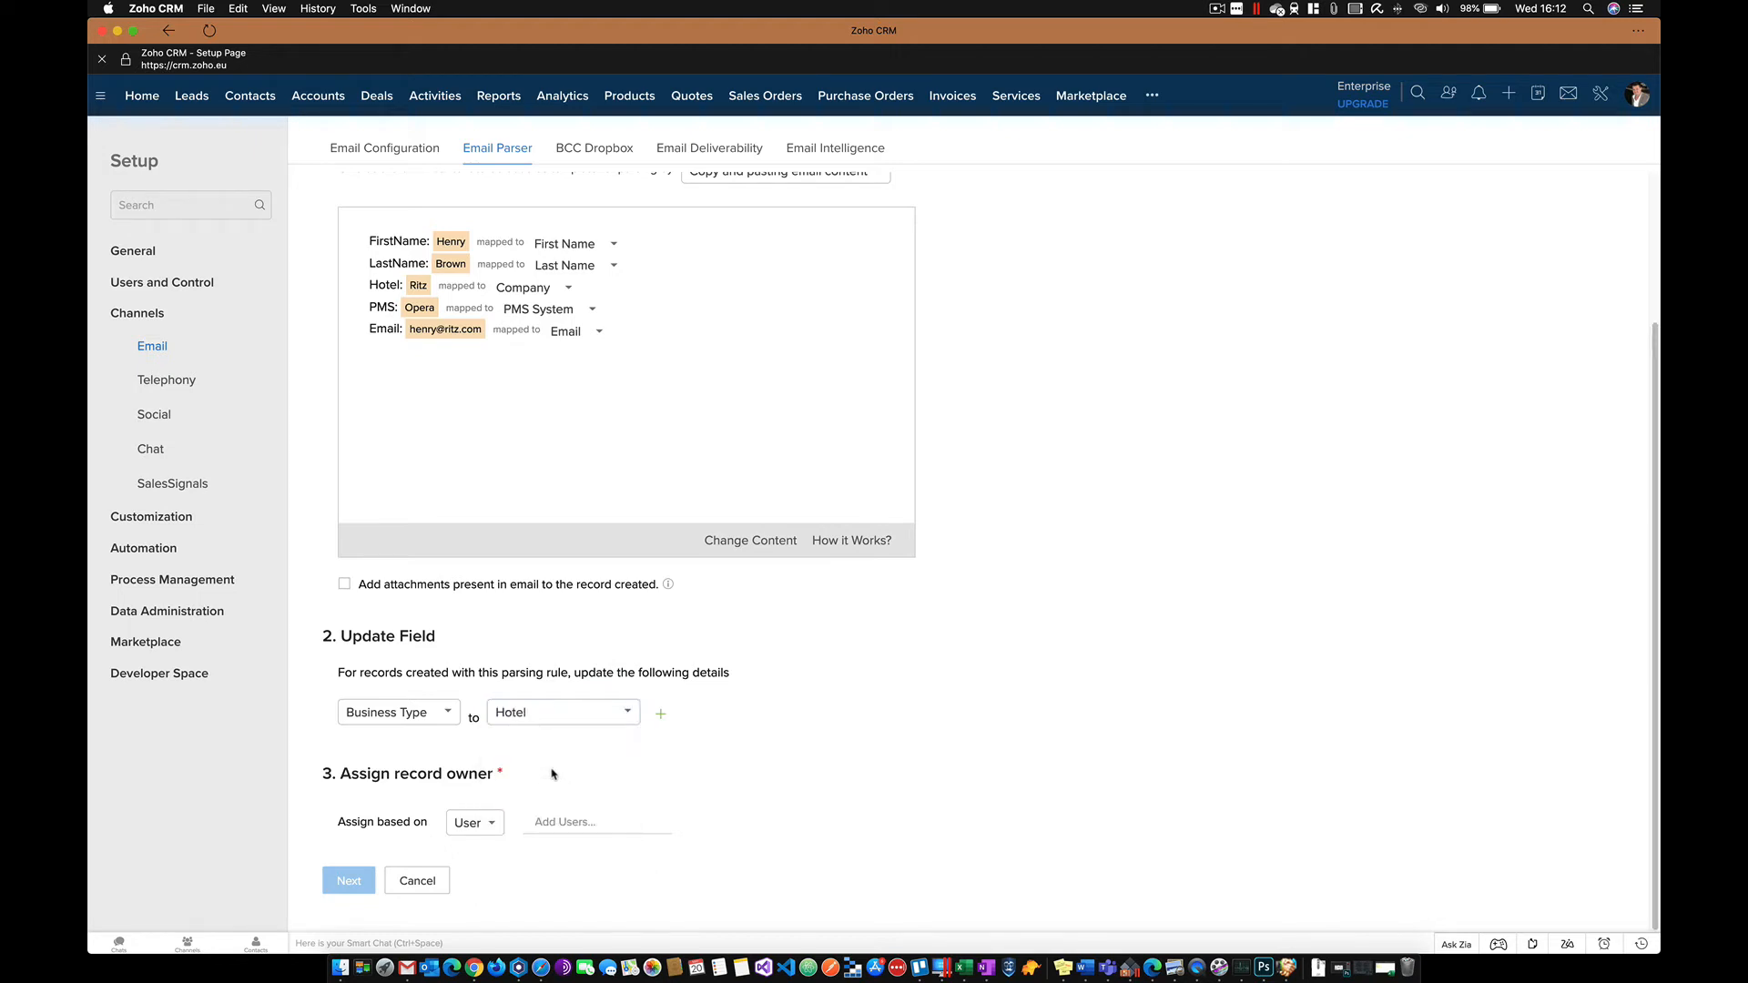
- Add a second update rule setting Lead Source to Website Enquiry
left_click(660, 713)
left_click(448, 748)
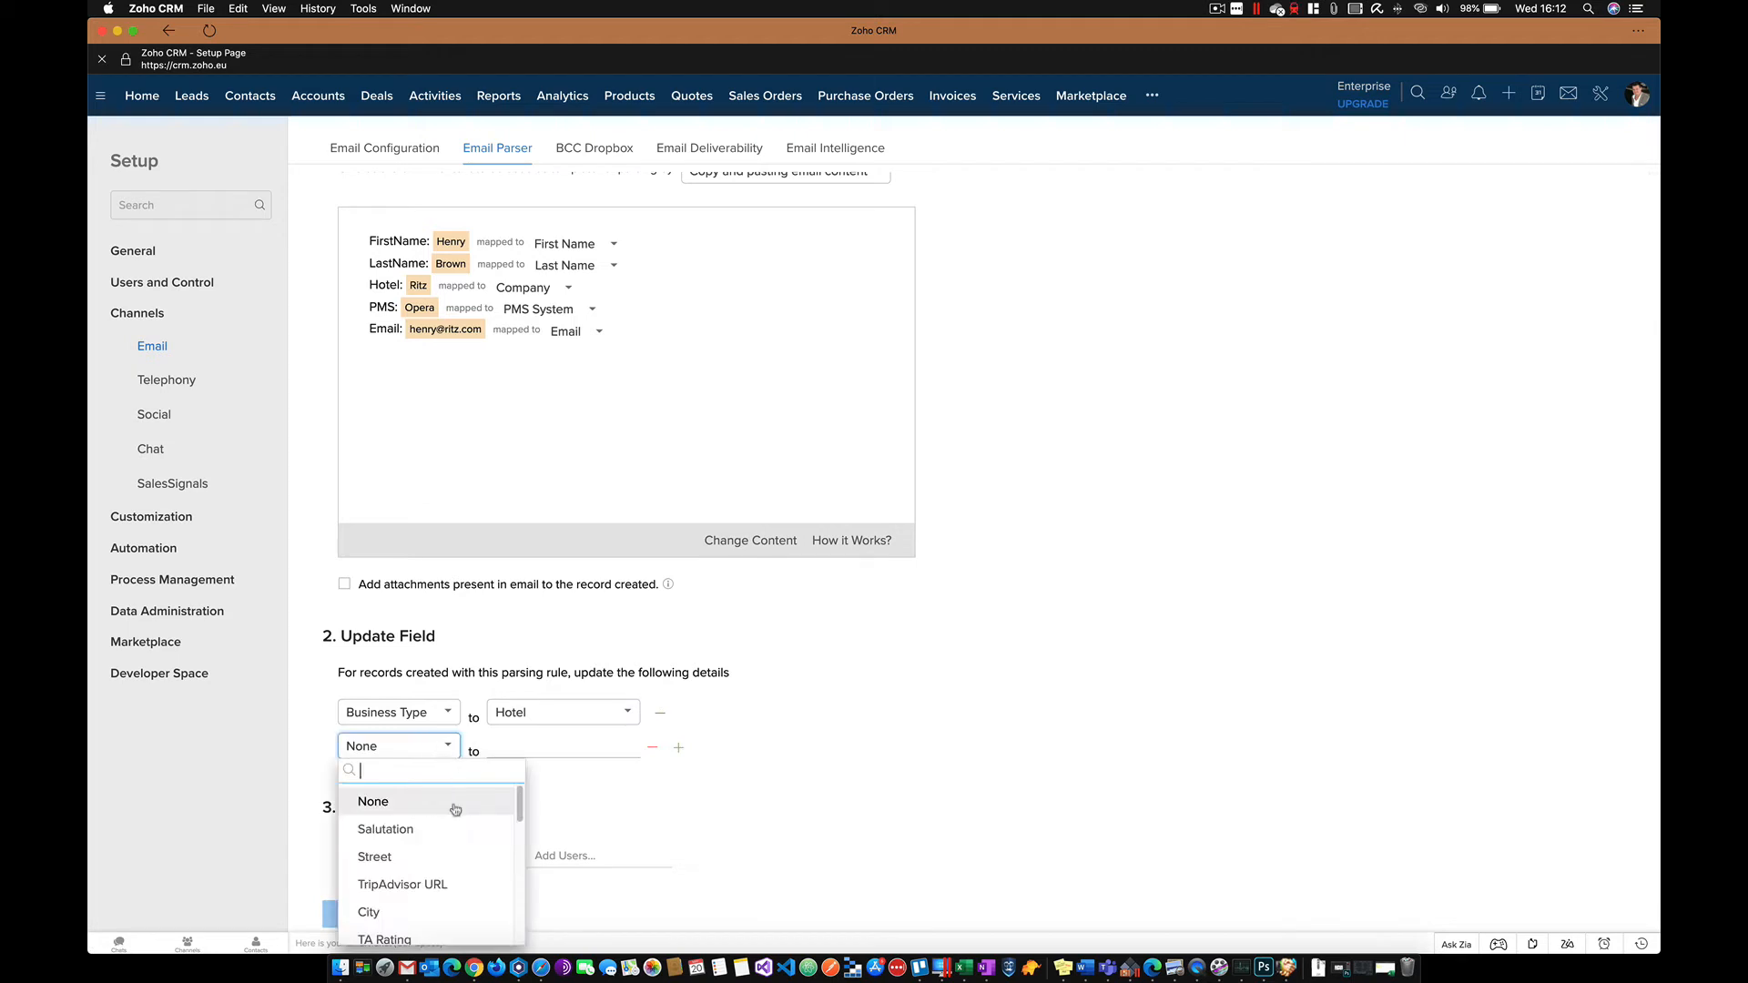
scroll(454, 817, "down", 3)
scroll(455, 817, "down", 5)
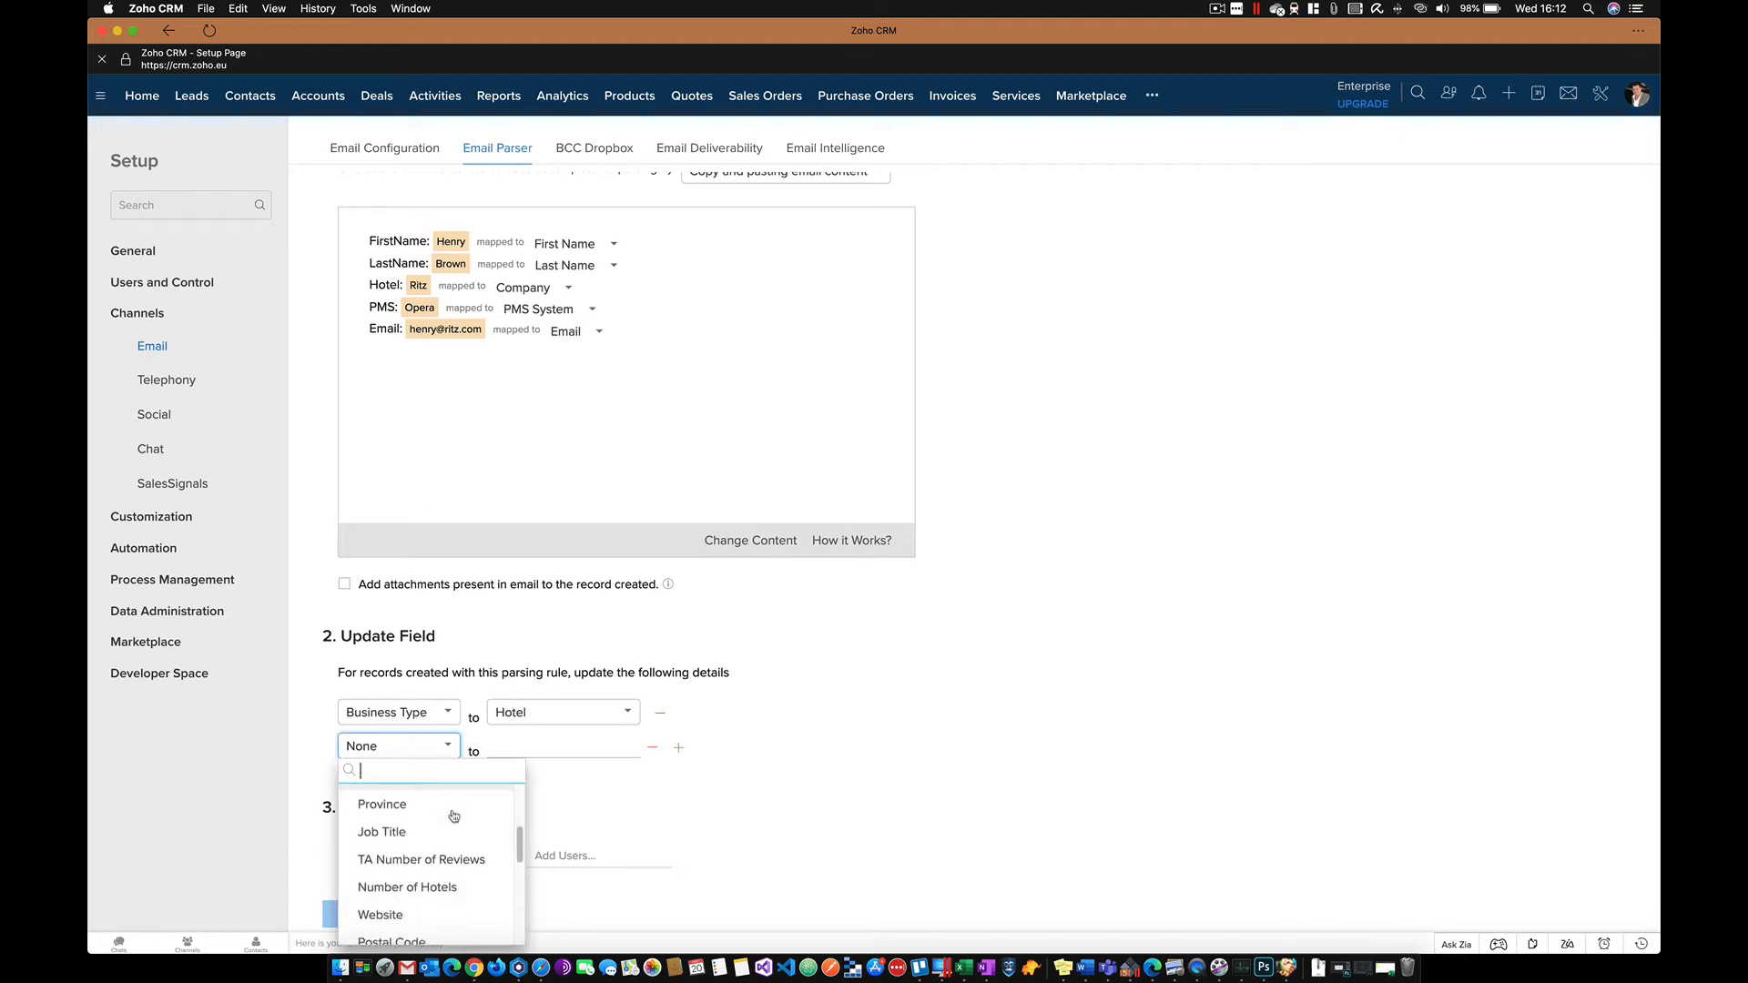
scroll(454, 817, "down", 4)
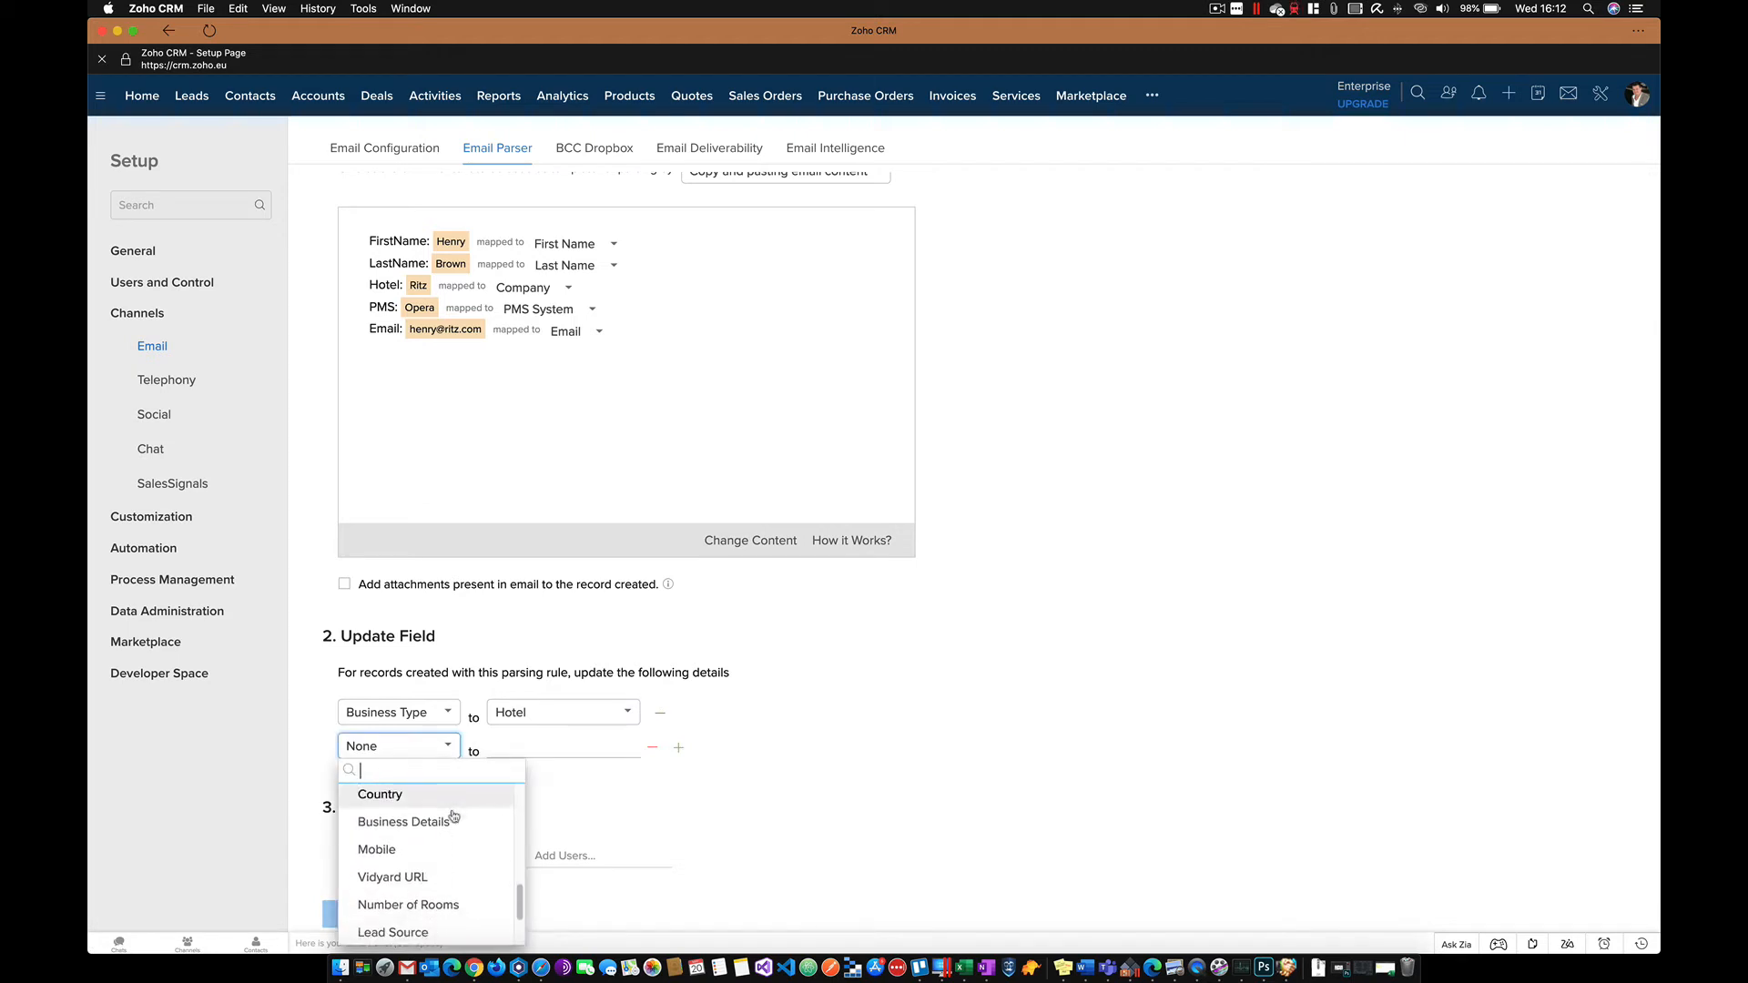
left_click(428, 875)
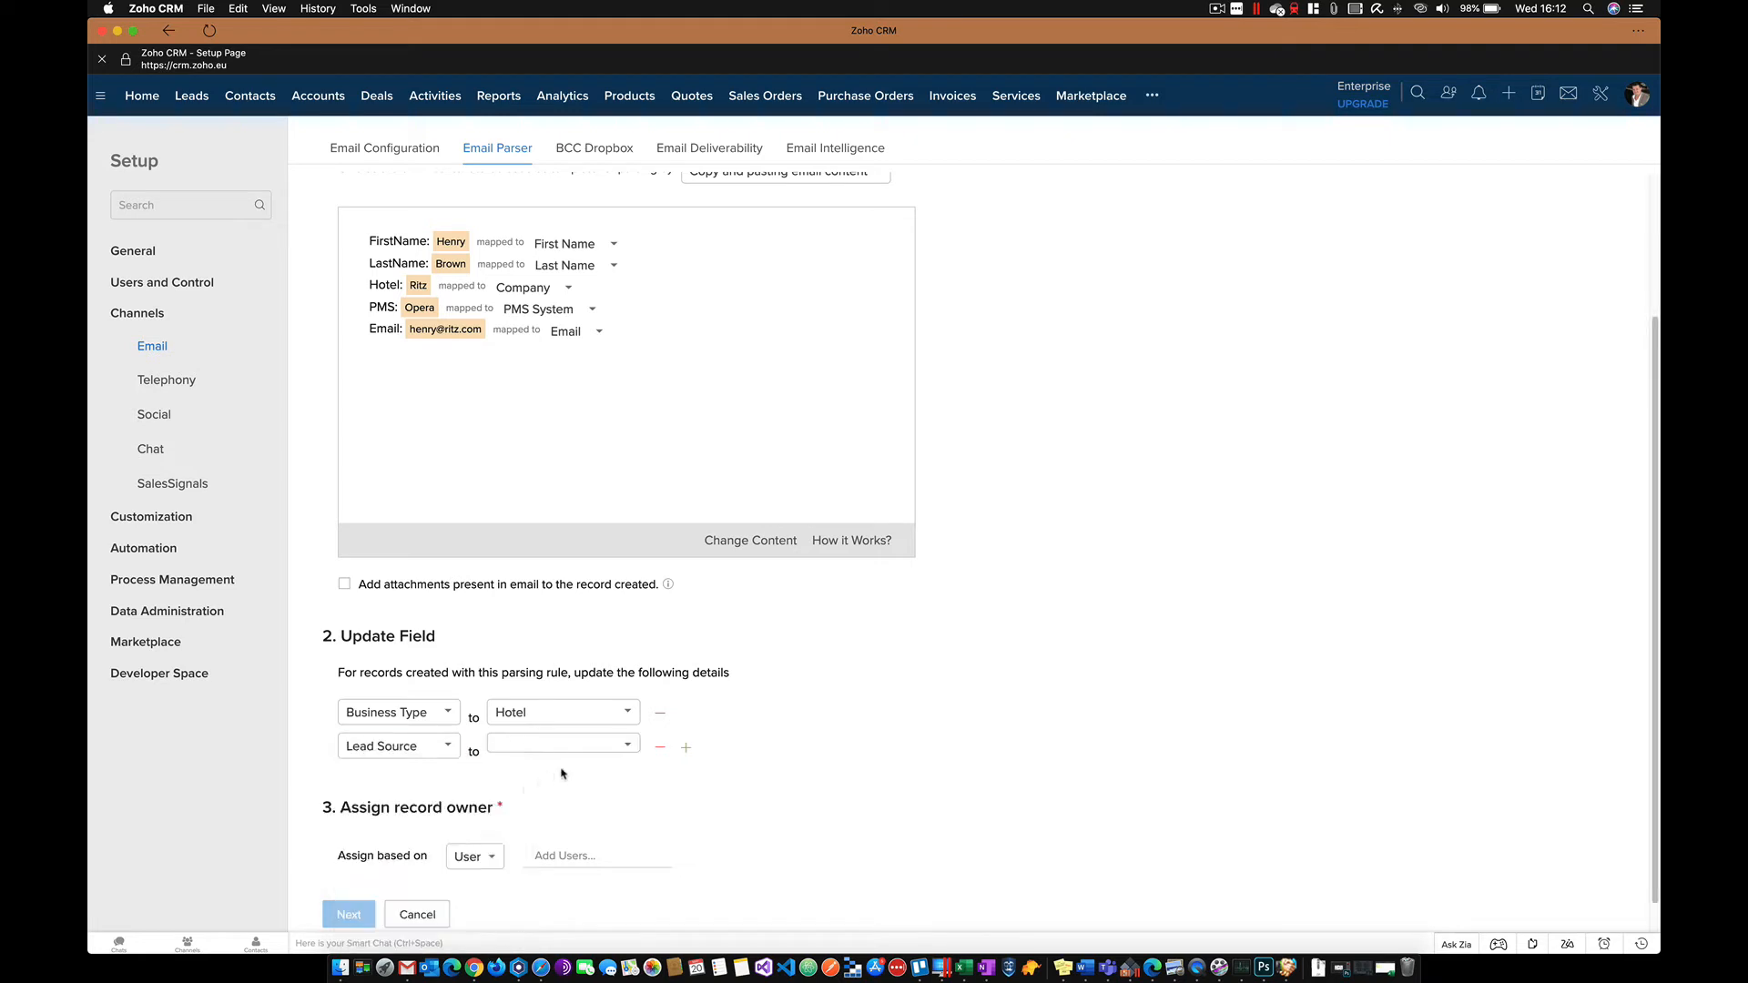
left_click(585, 748)
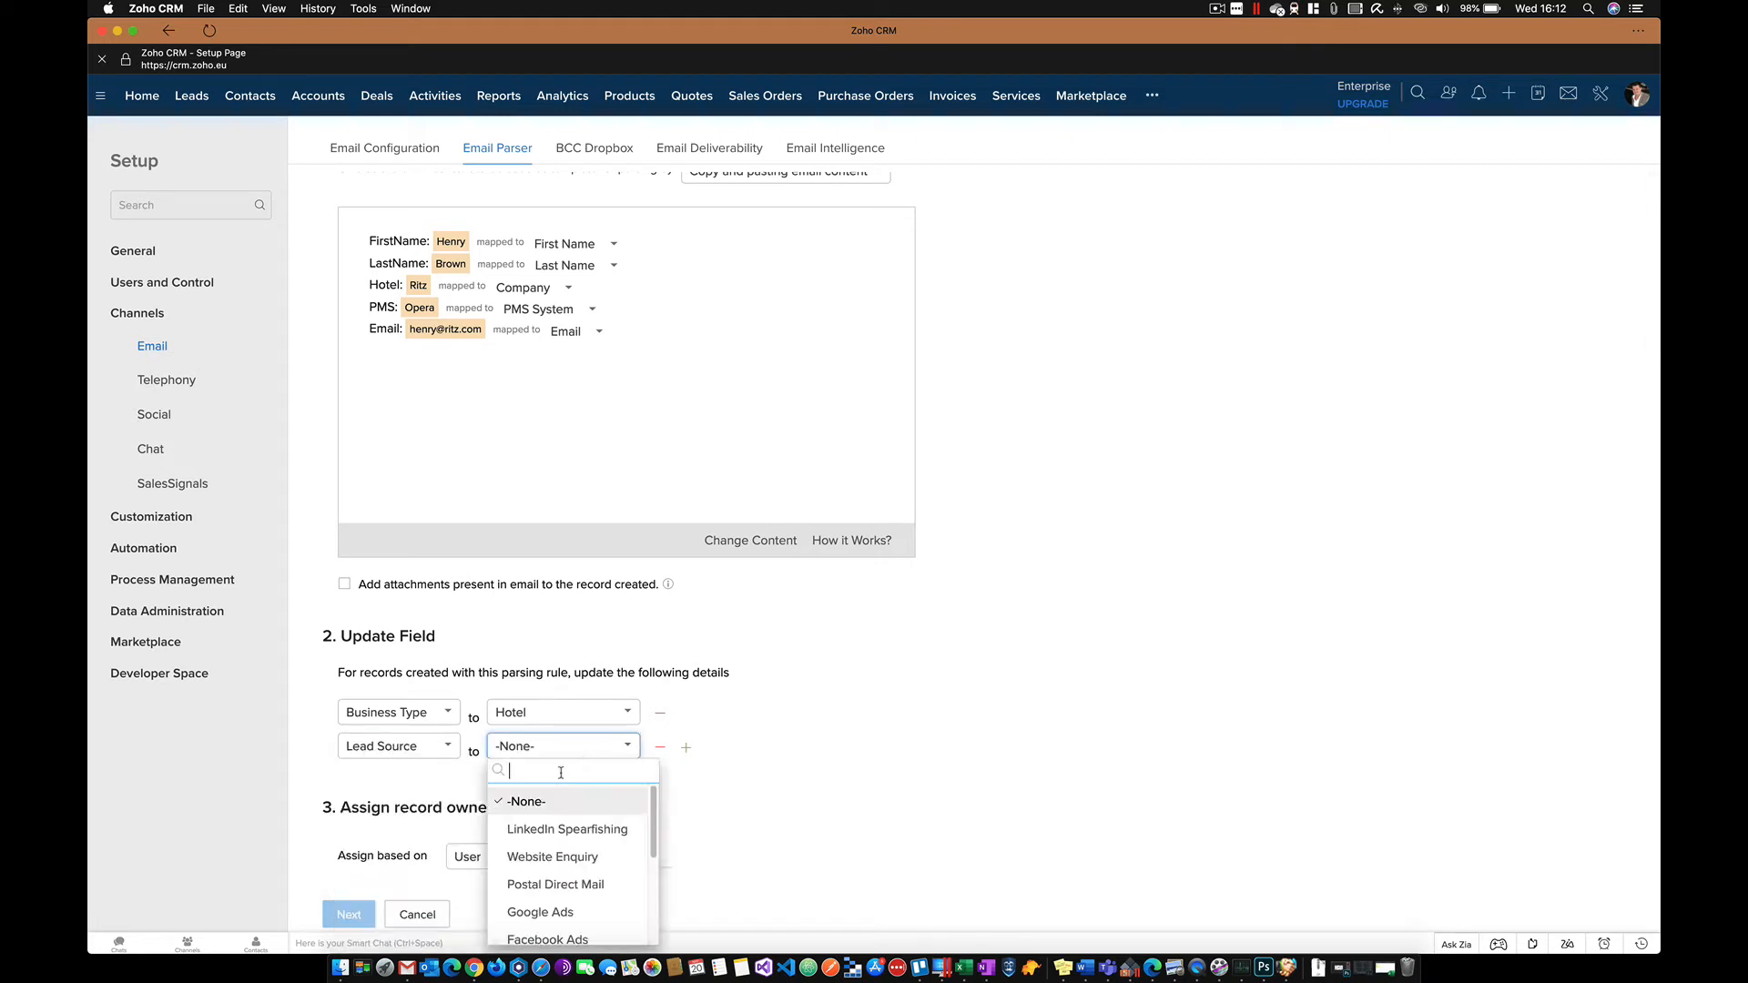
left_click(561, 862)
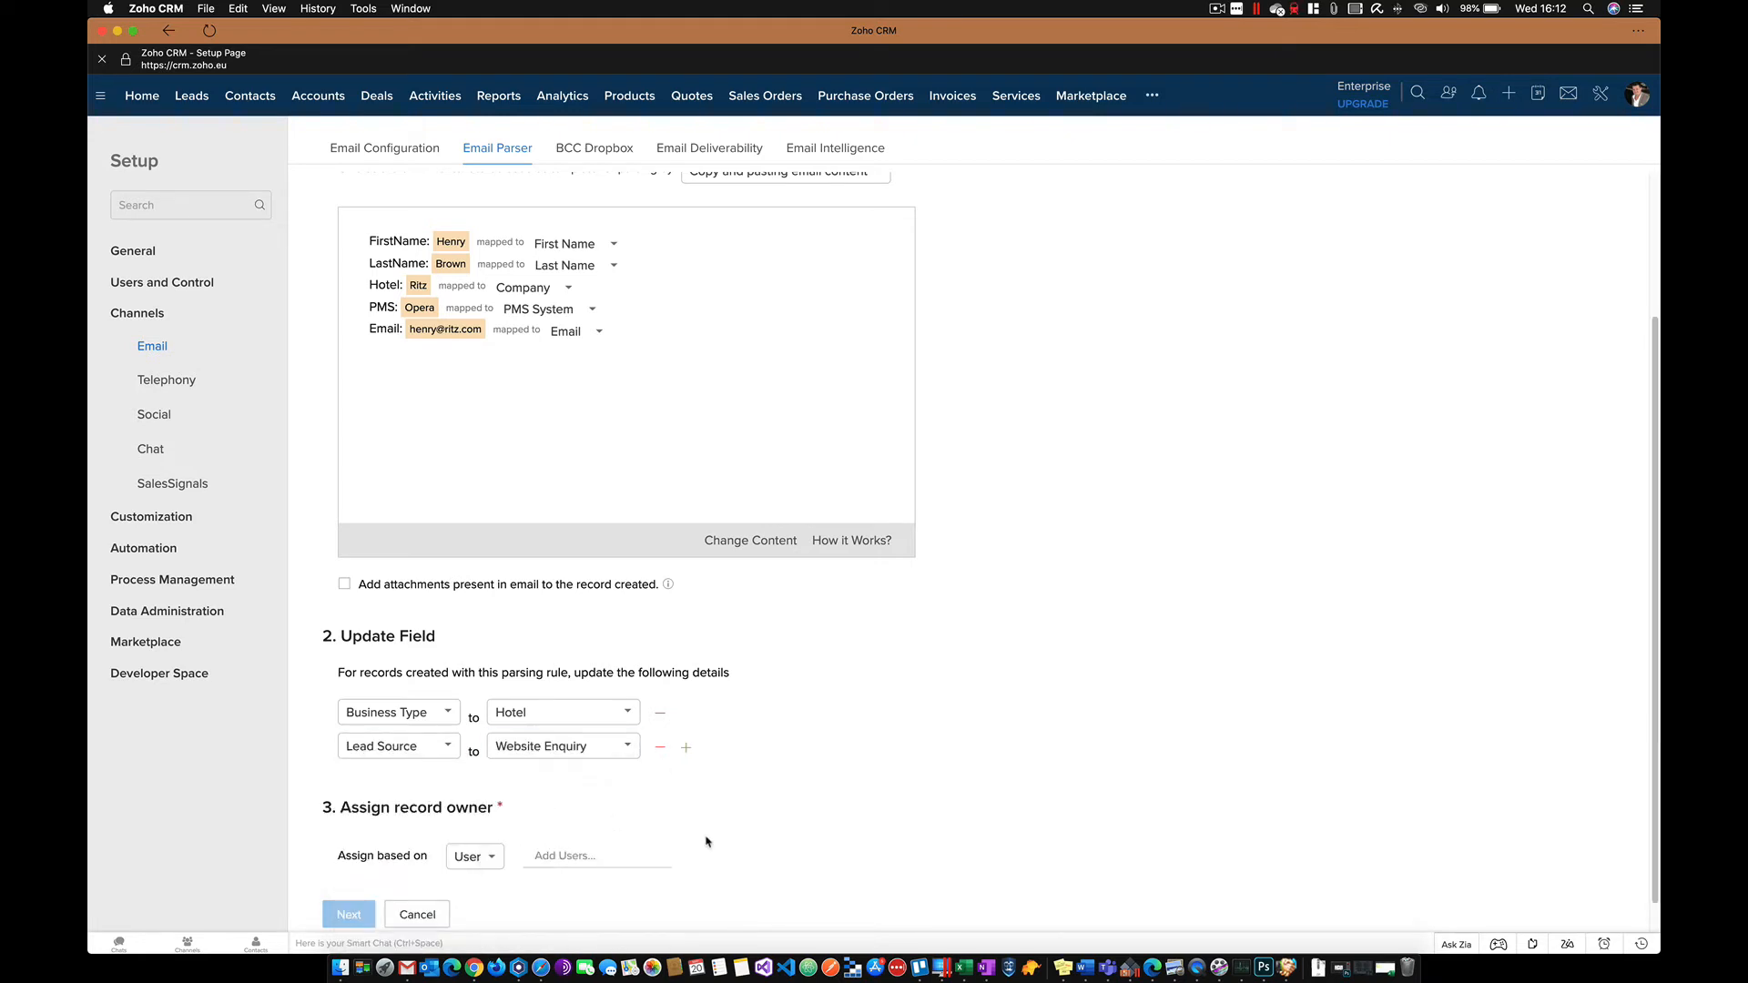
- Keep the record owner assigned by user and bring up the user list
scroll(692, 835, "down", 1)
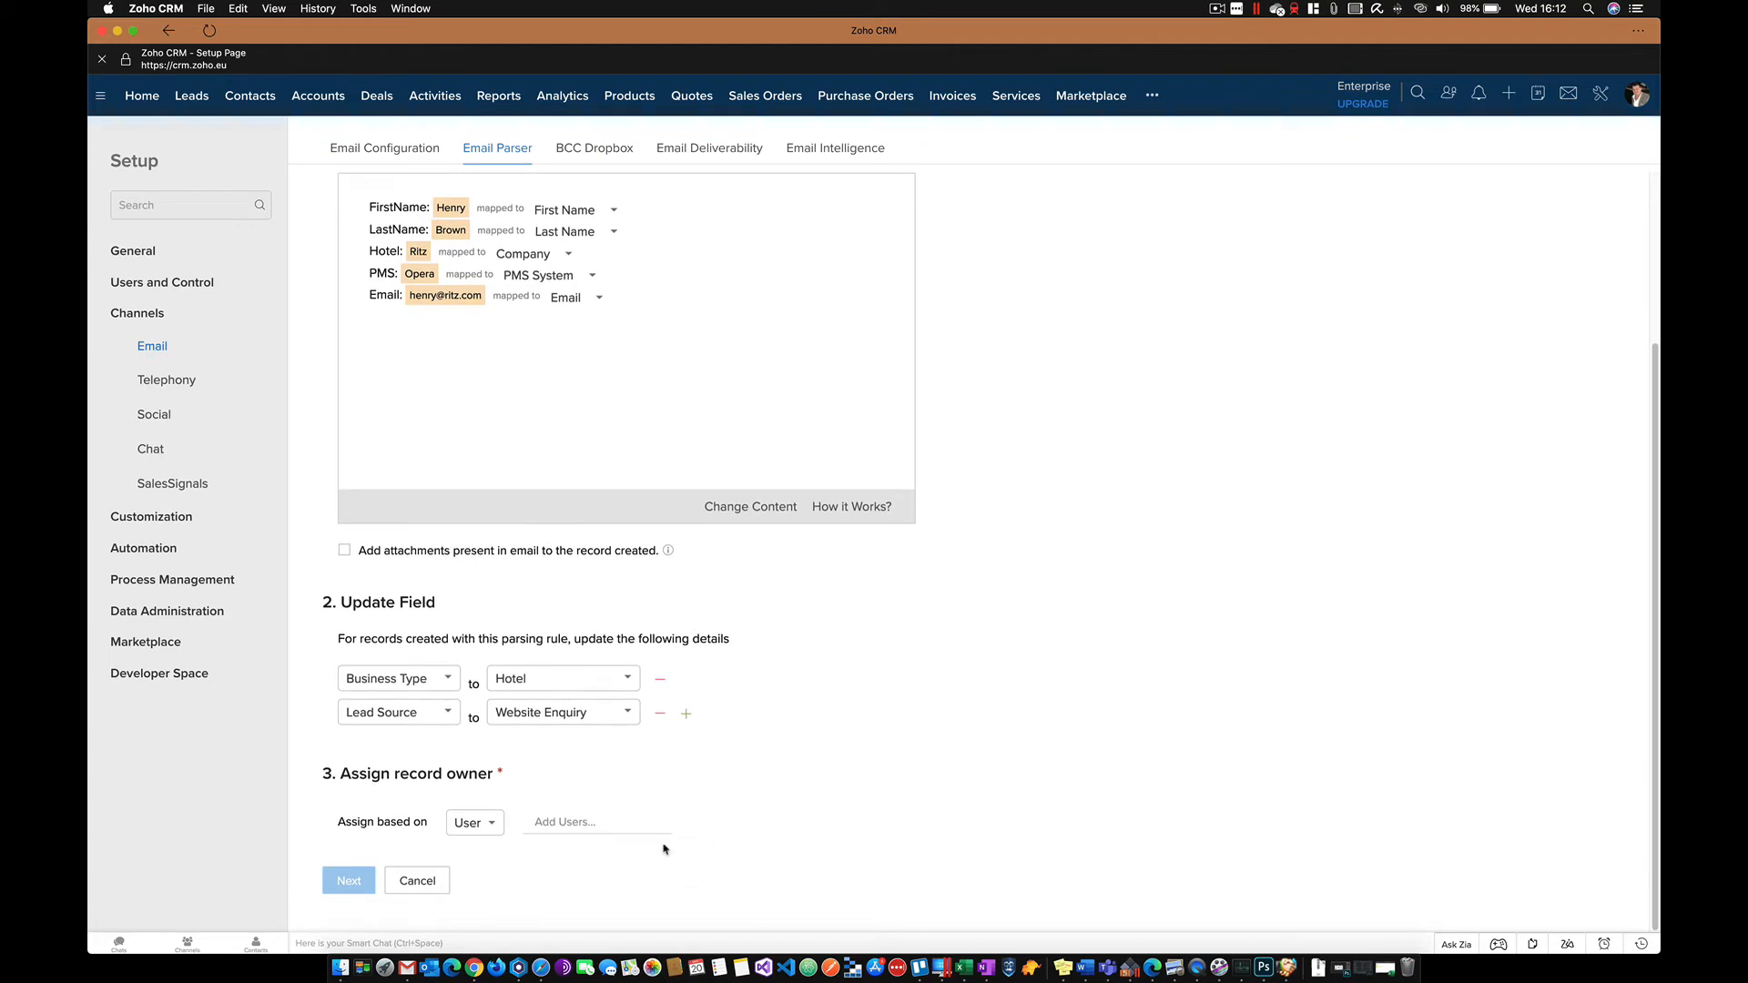
left_click(492, 823)
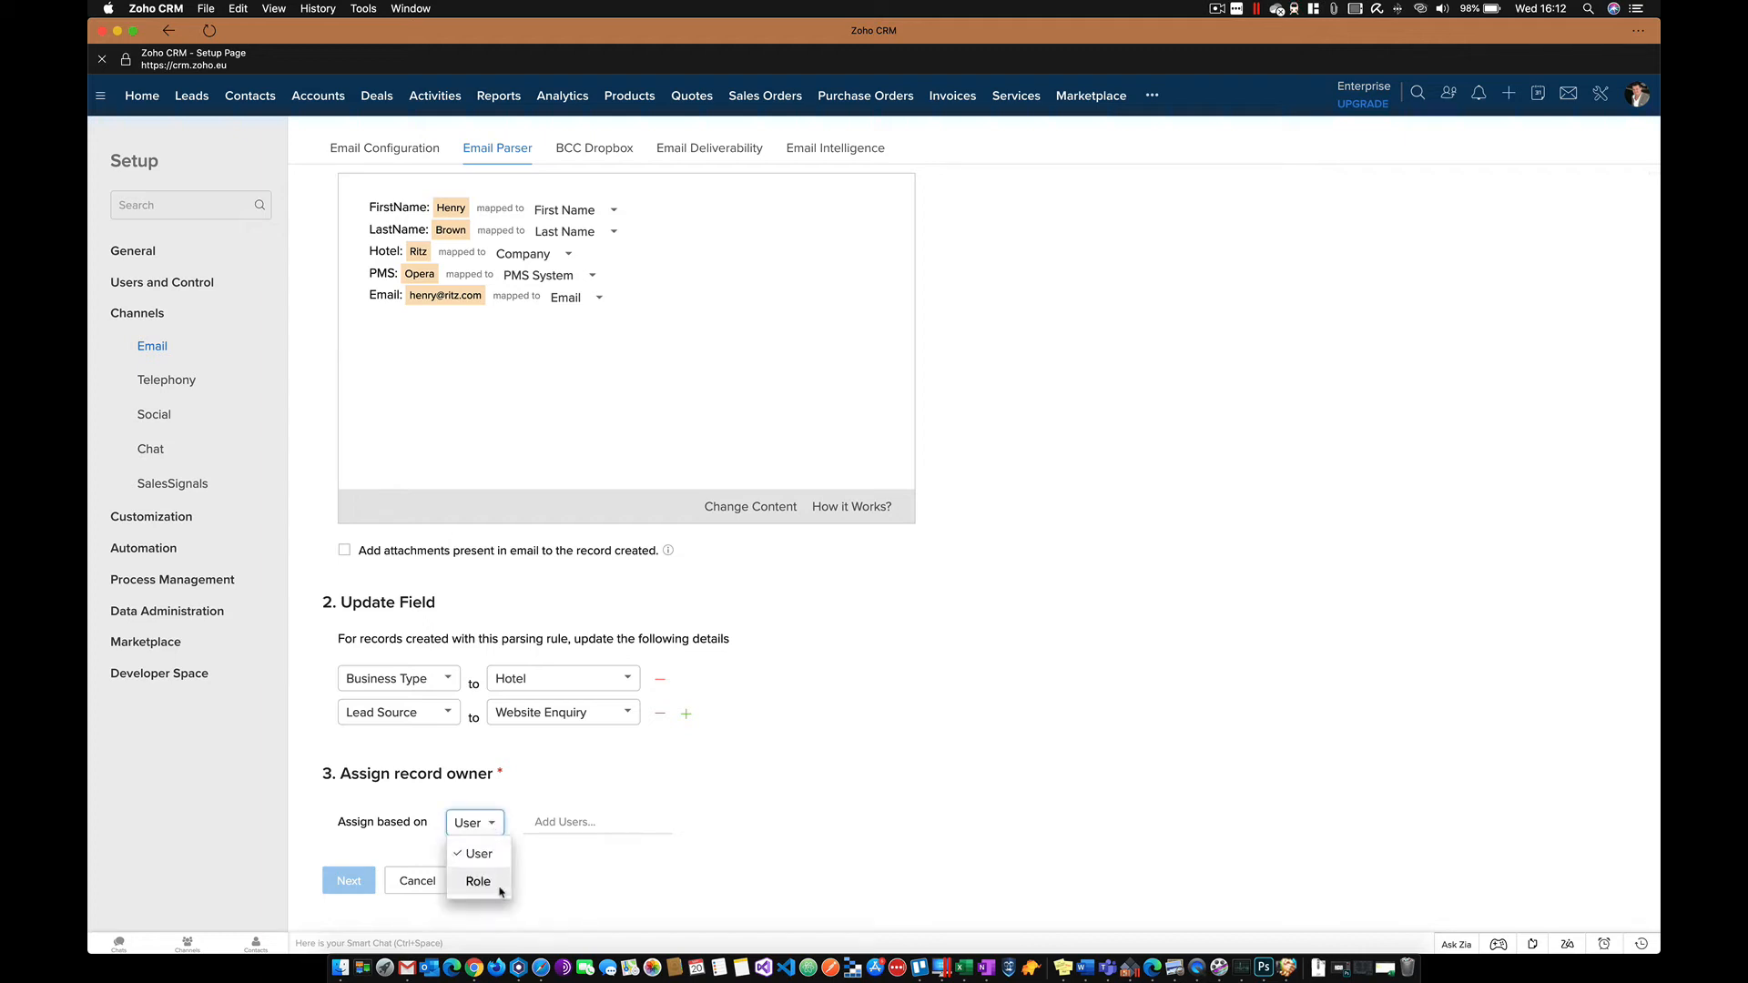
left_click(493, 863)
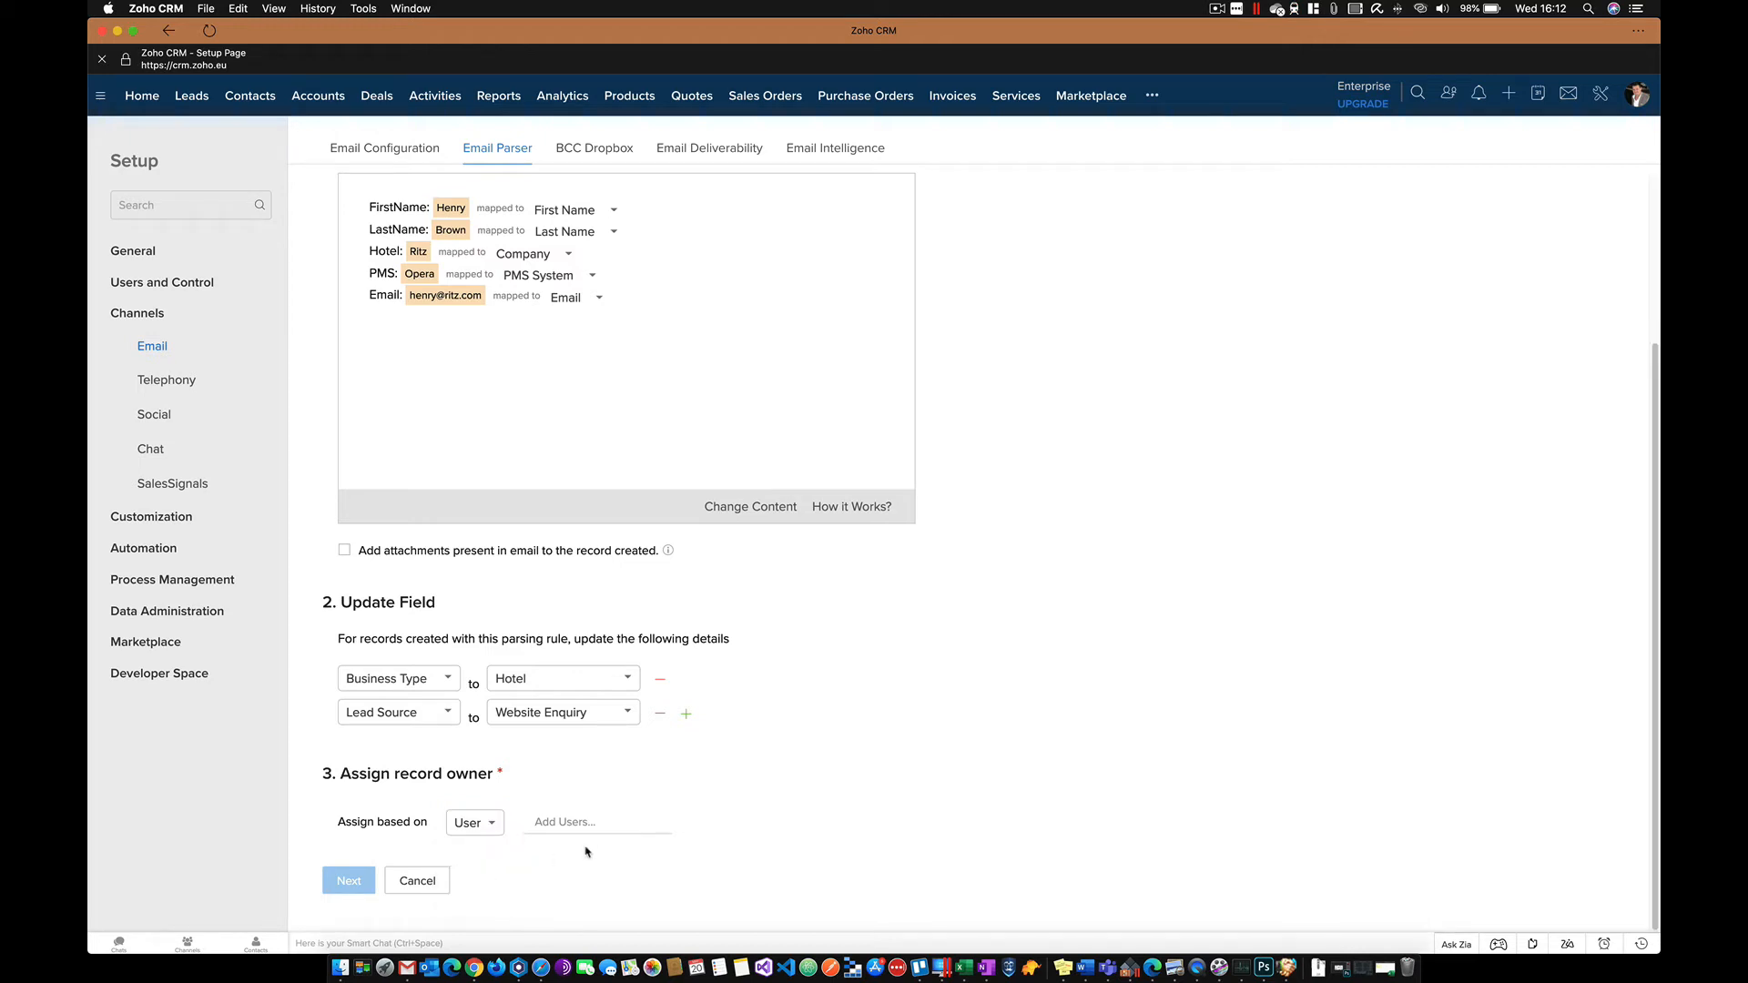
left_click(583, 823)
- Pick the record owner, continue, and copy the Webflow sender address from the Gmail email
left_click(592, 852)
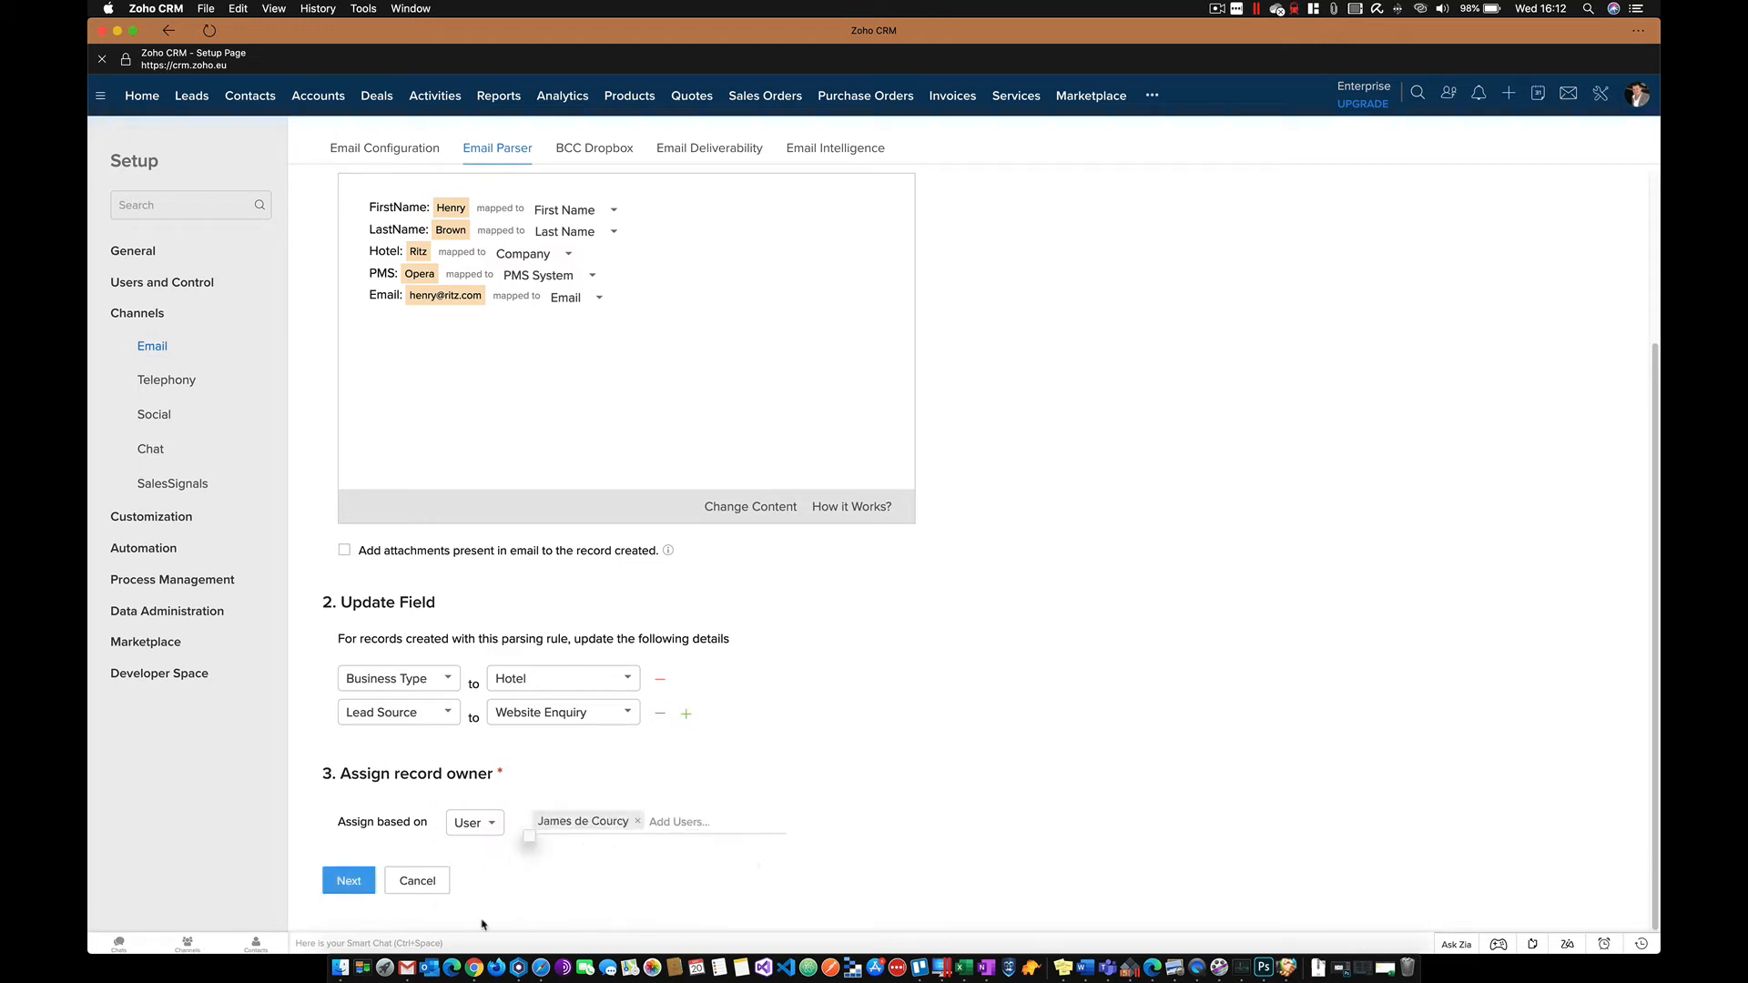
left_click(347, 883)
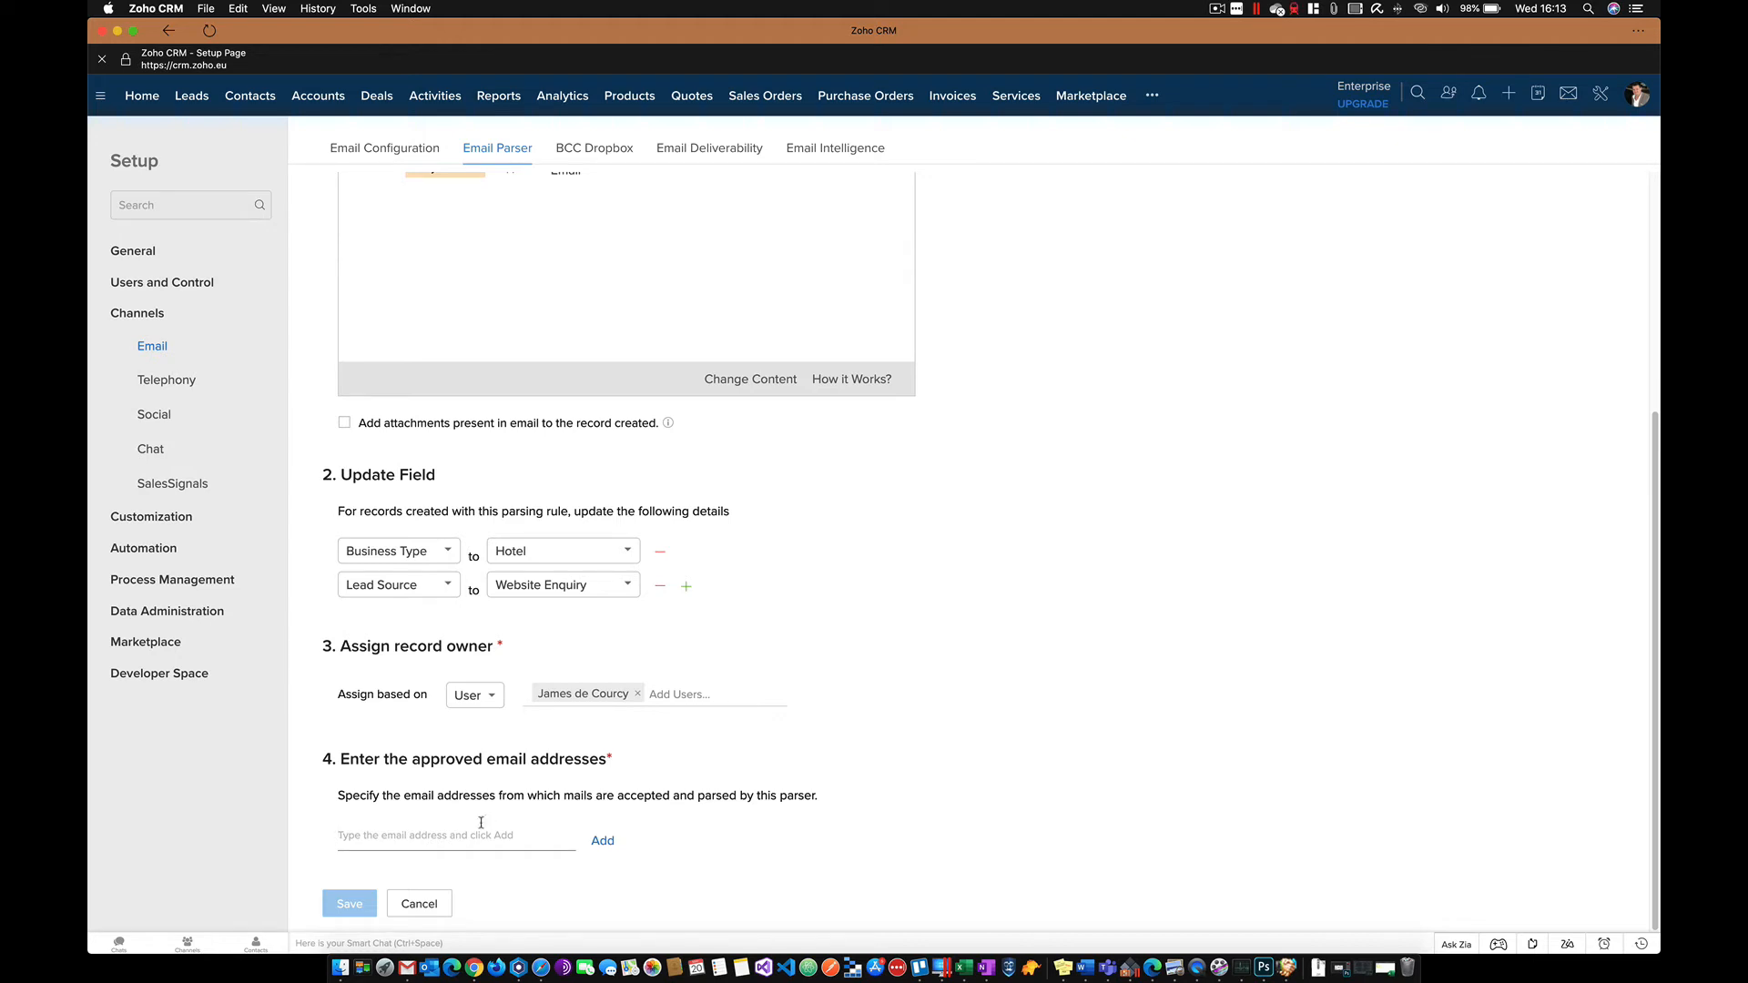
left_click(415, 964)
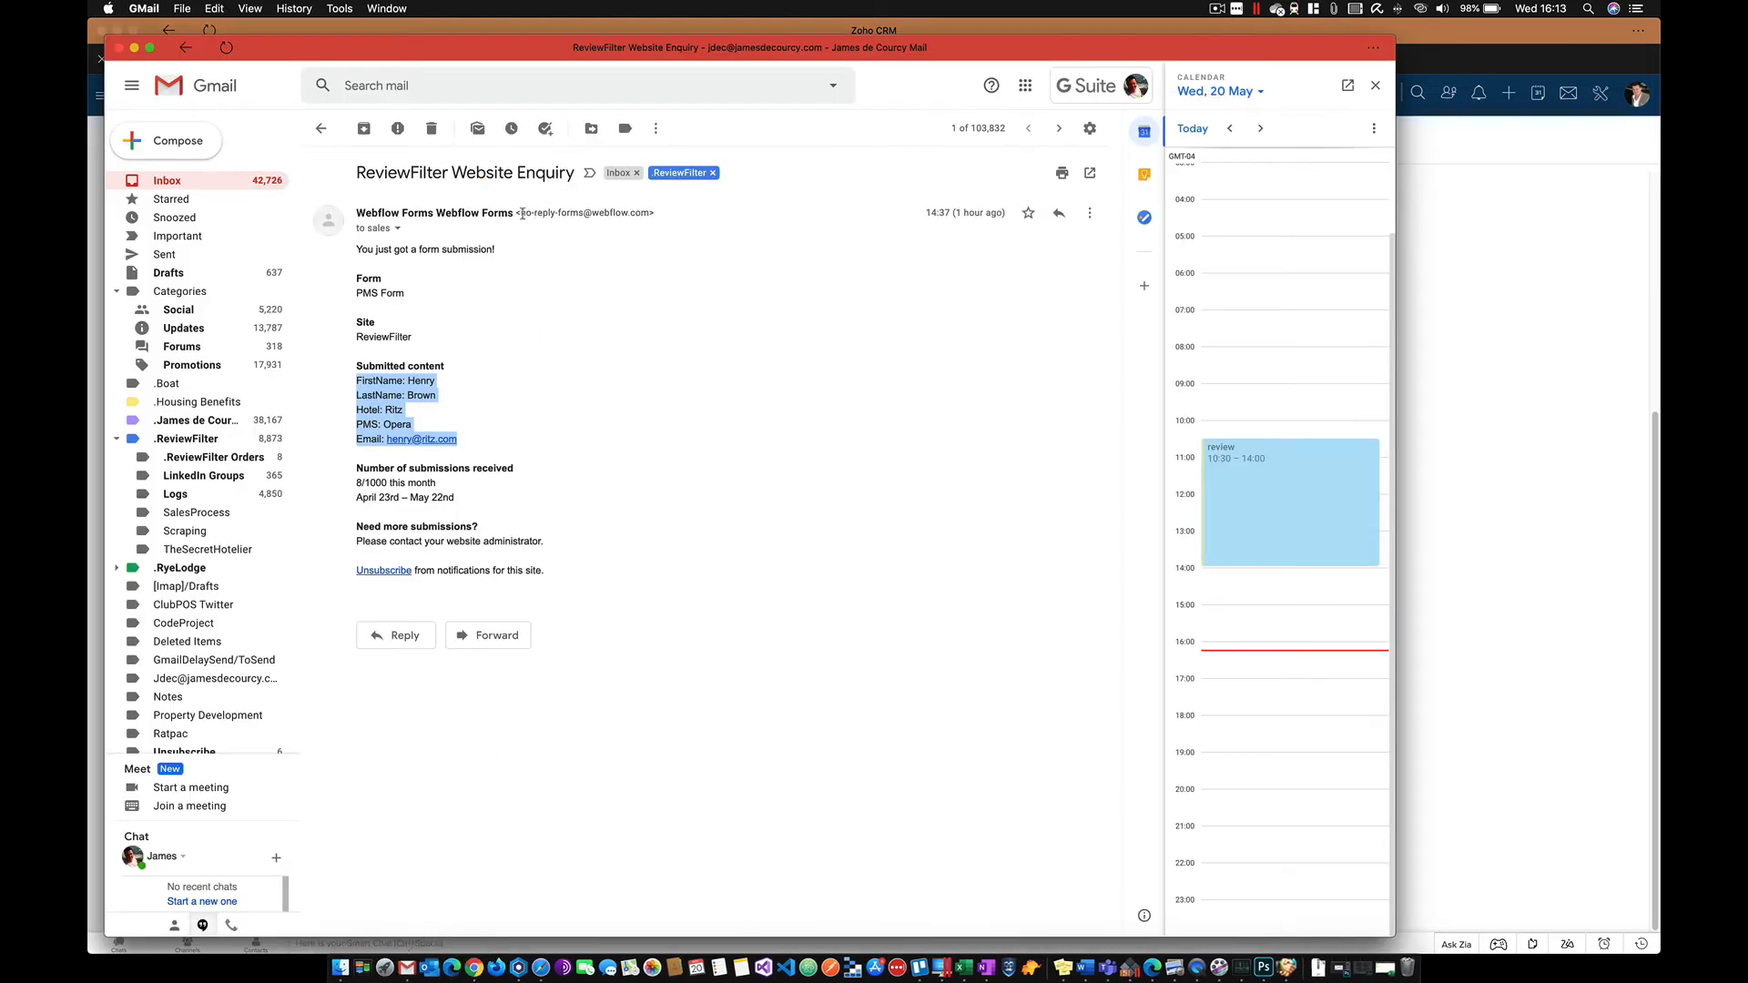
left_click_drag(522, 213, 648, 210)
right_click(595, 215)
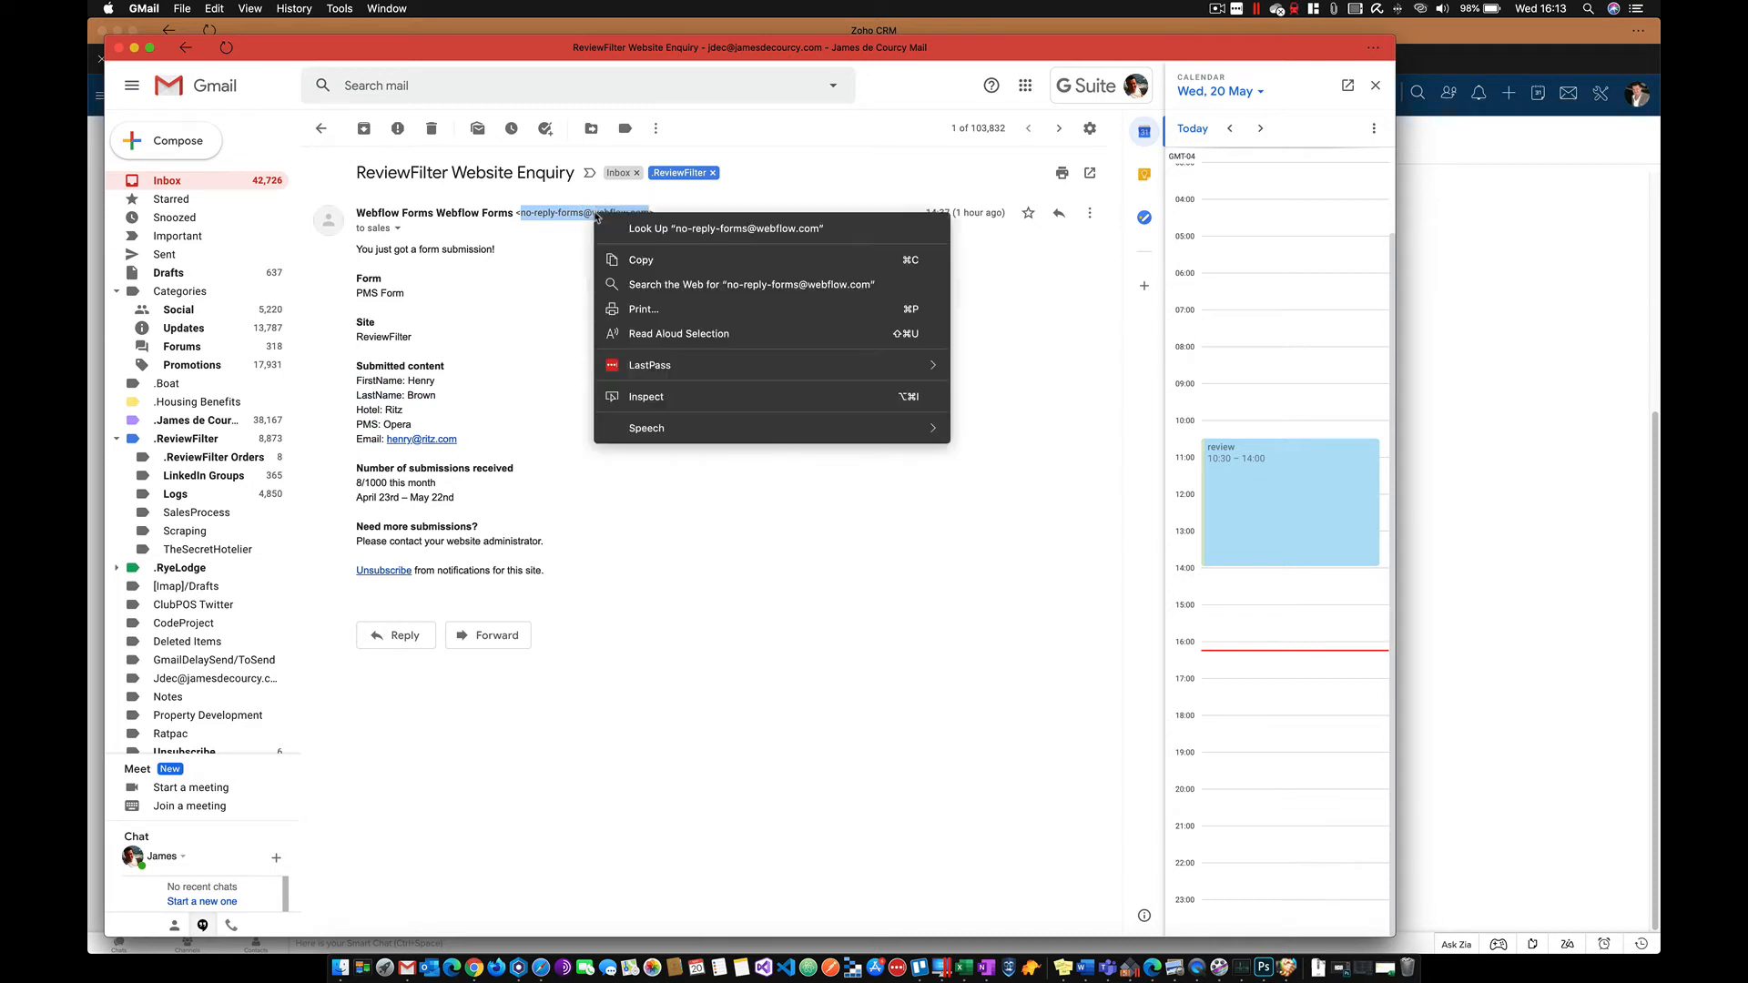
left_click(635, 261)
left_click(1439, 270)
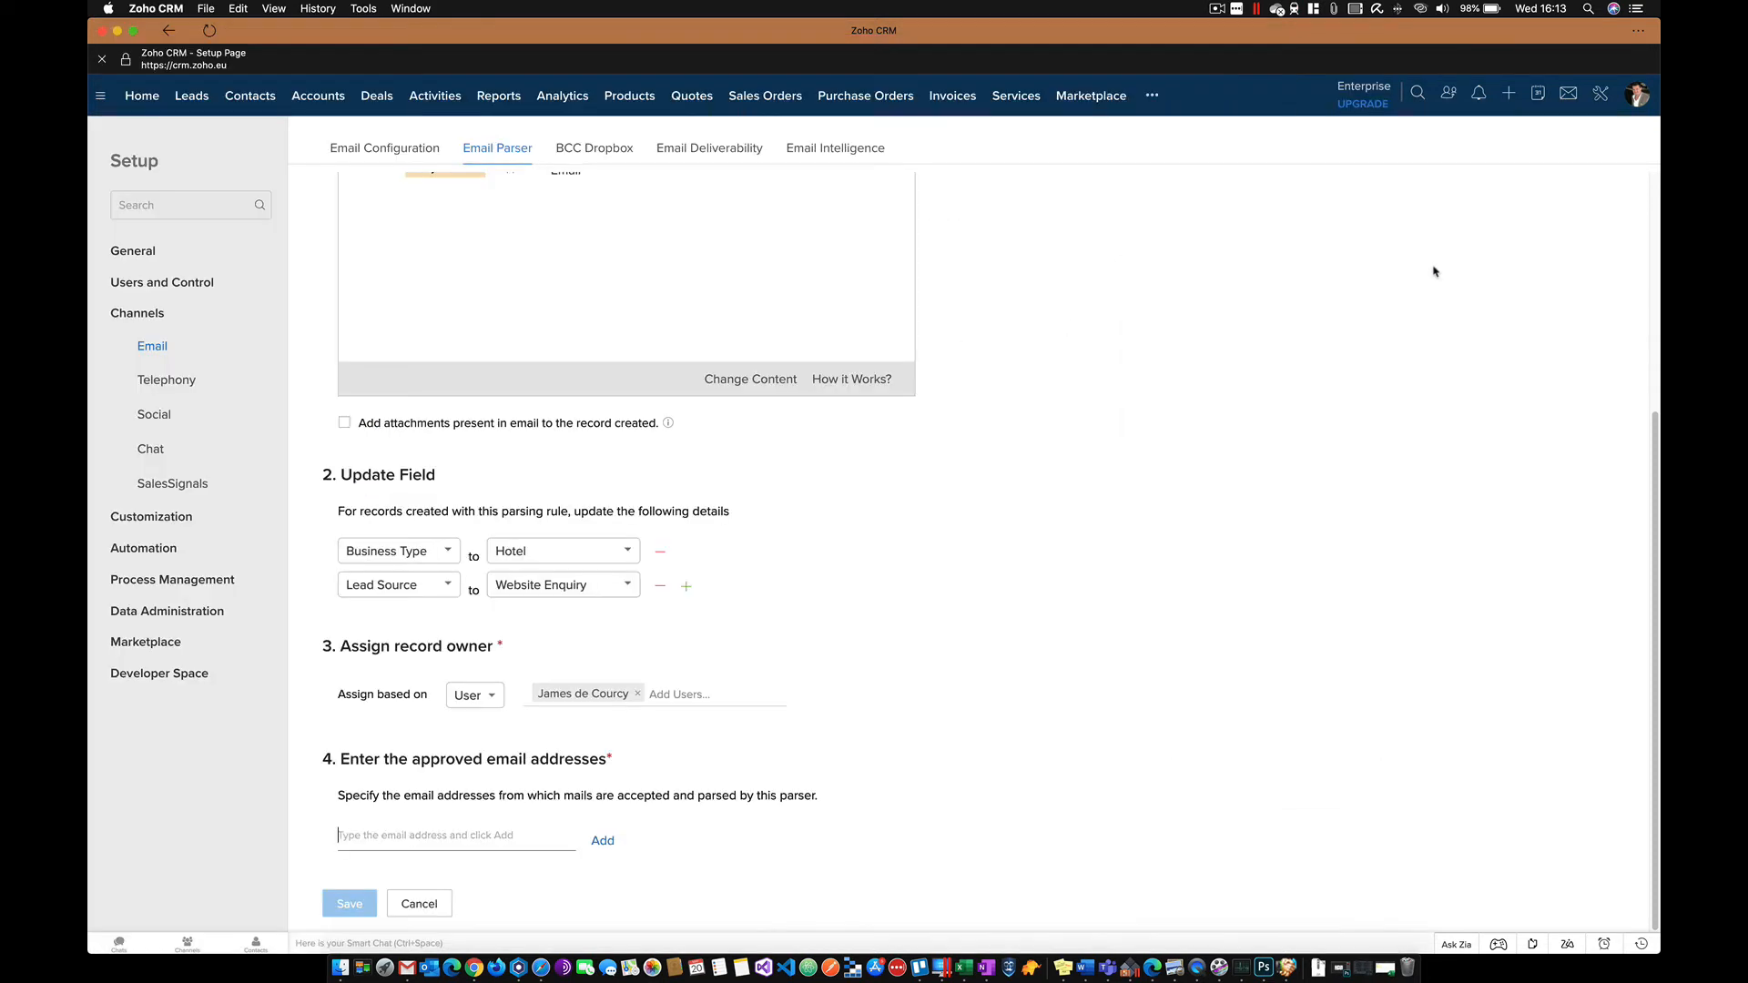
left_click(368, 836)
right_click(367, 836)
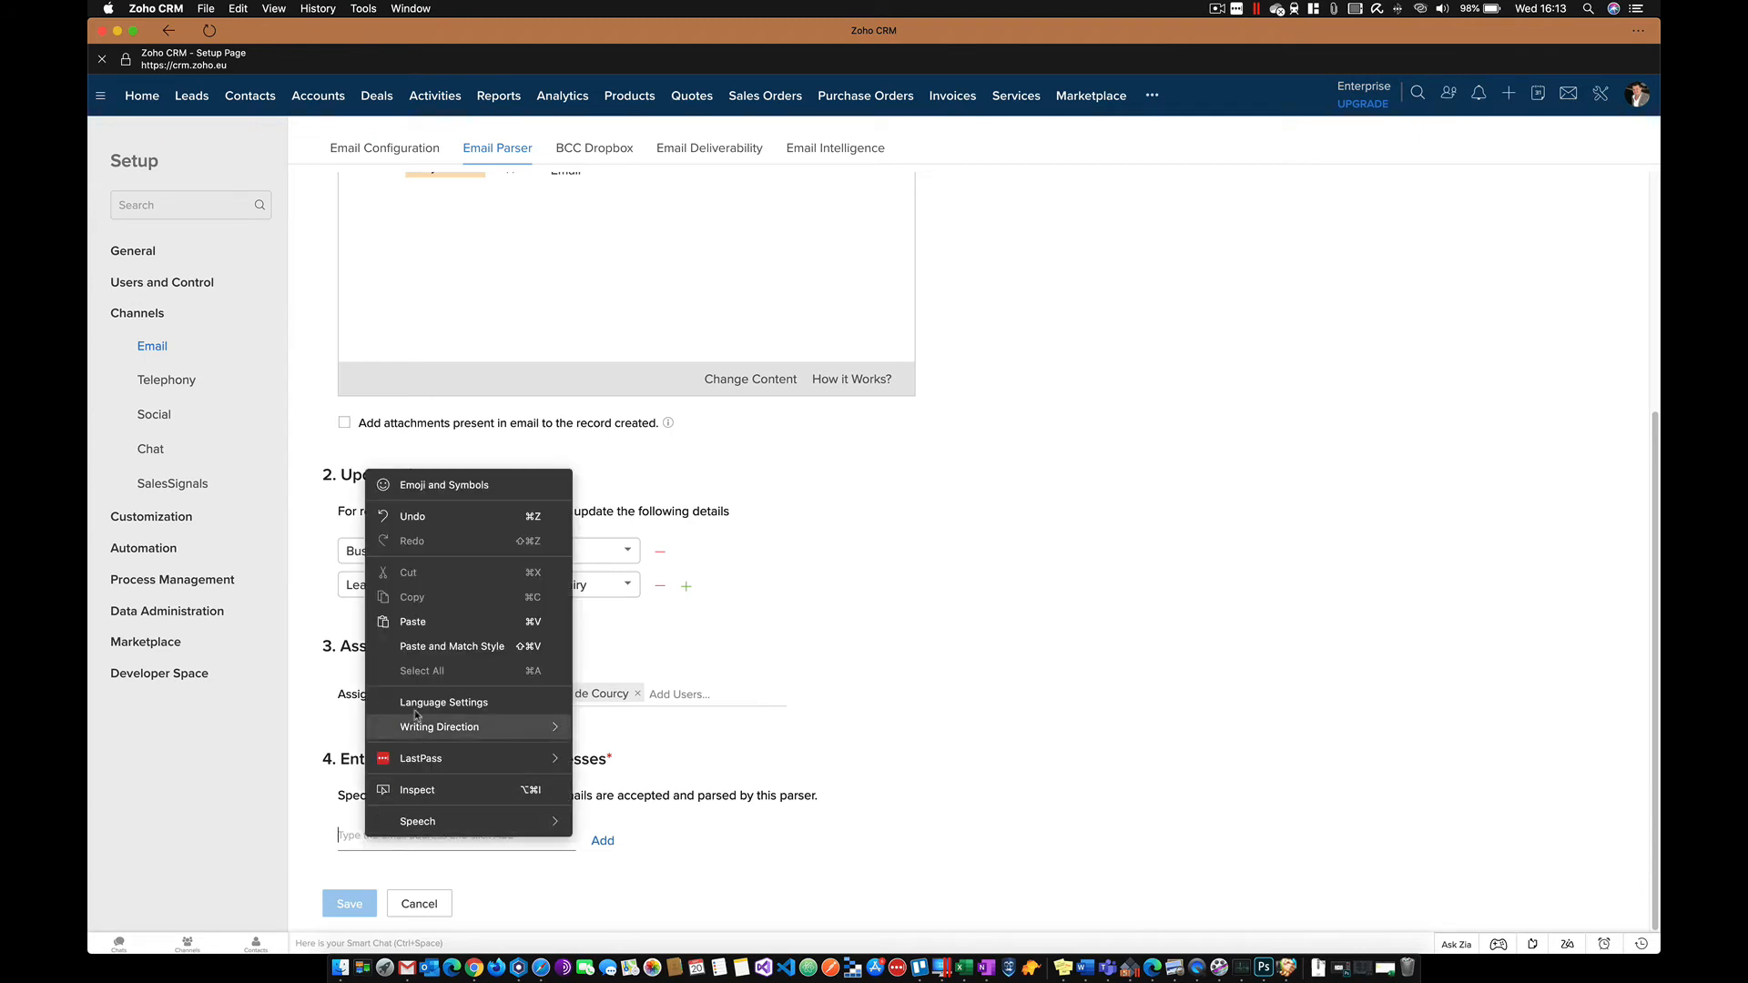
left_click(422, 626)
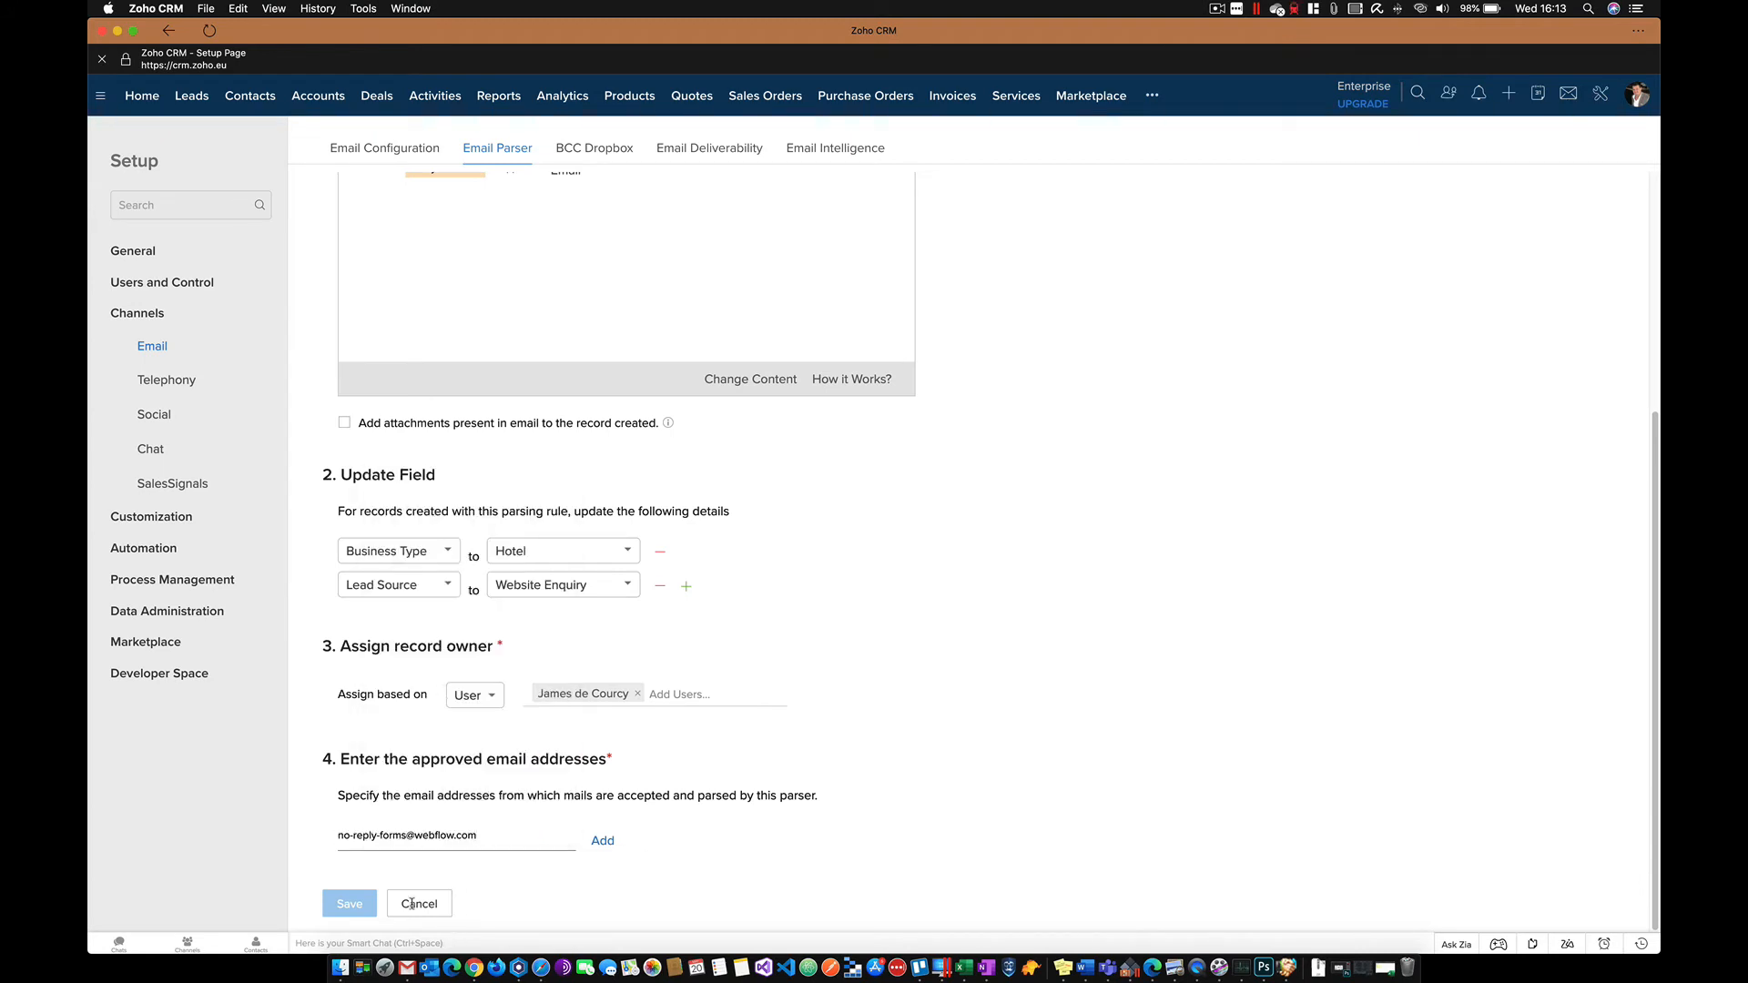
left_click(600, 842)
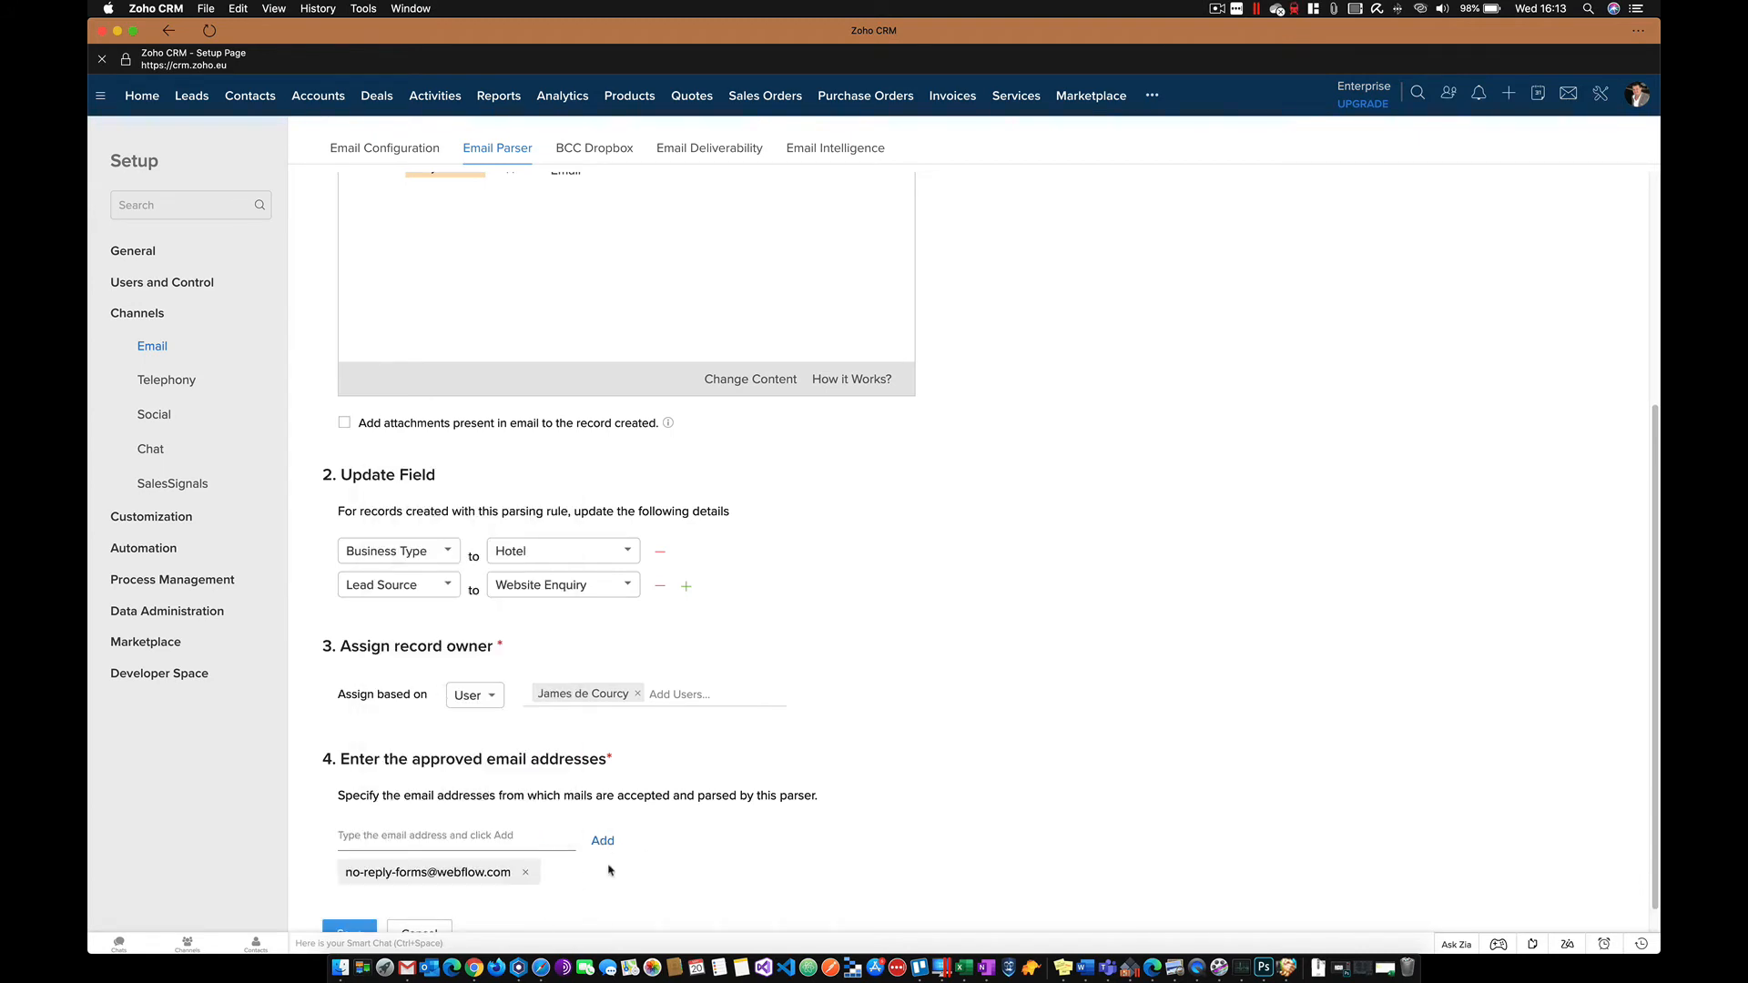
scroll(355, 931, "down", 1)
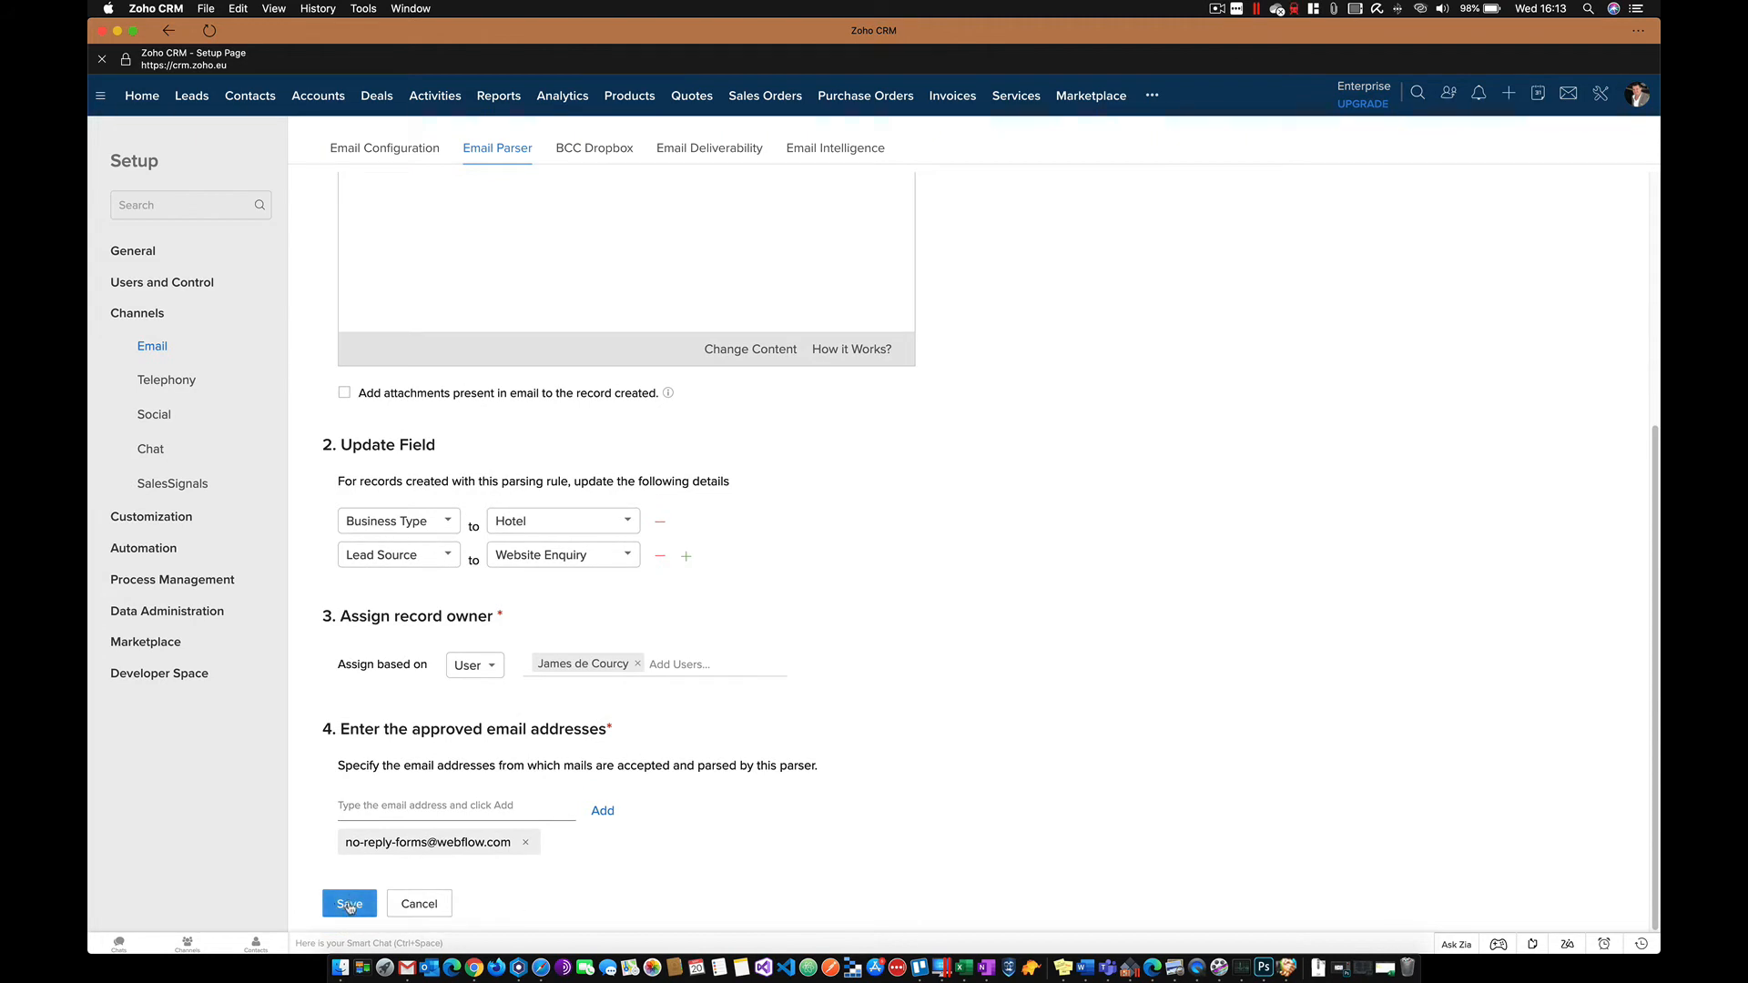
left_click(348, 905)
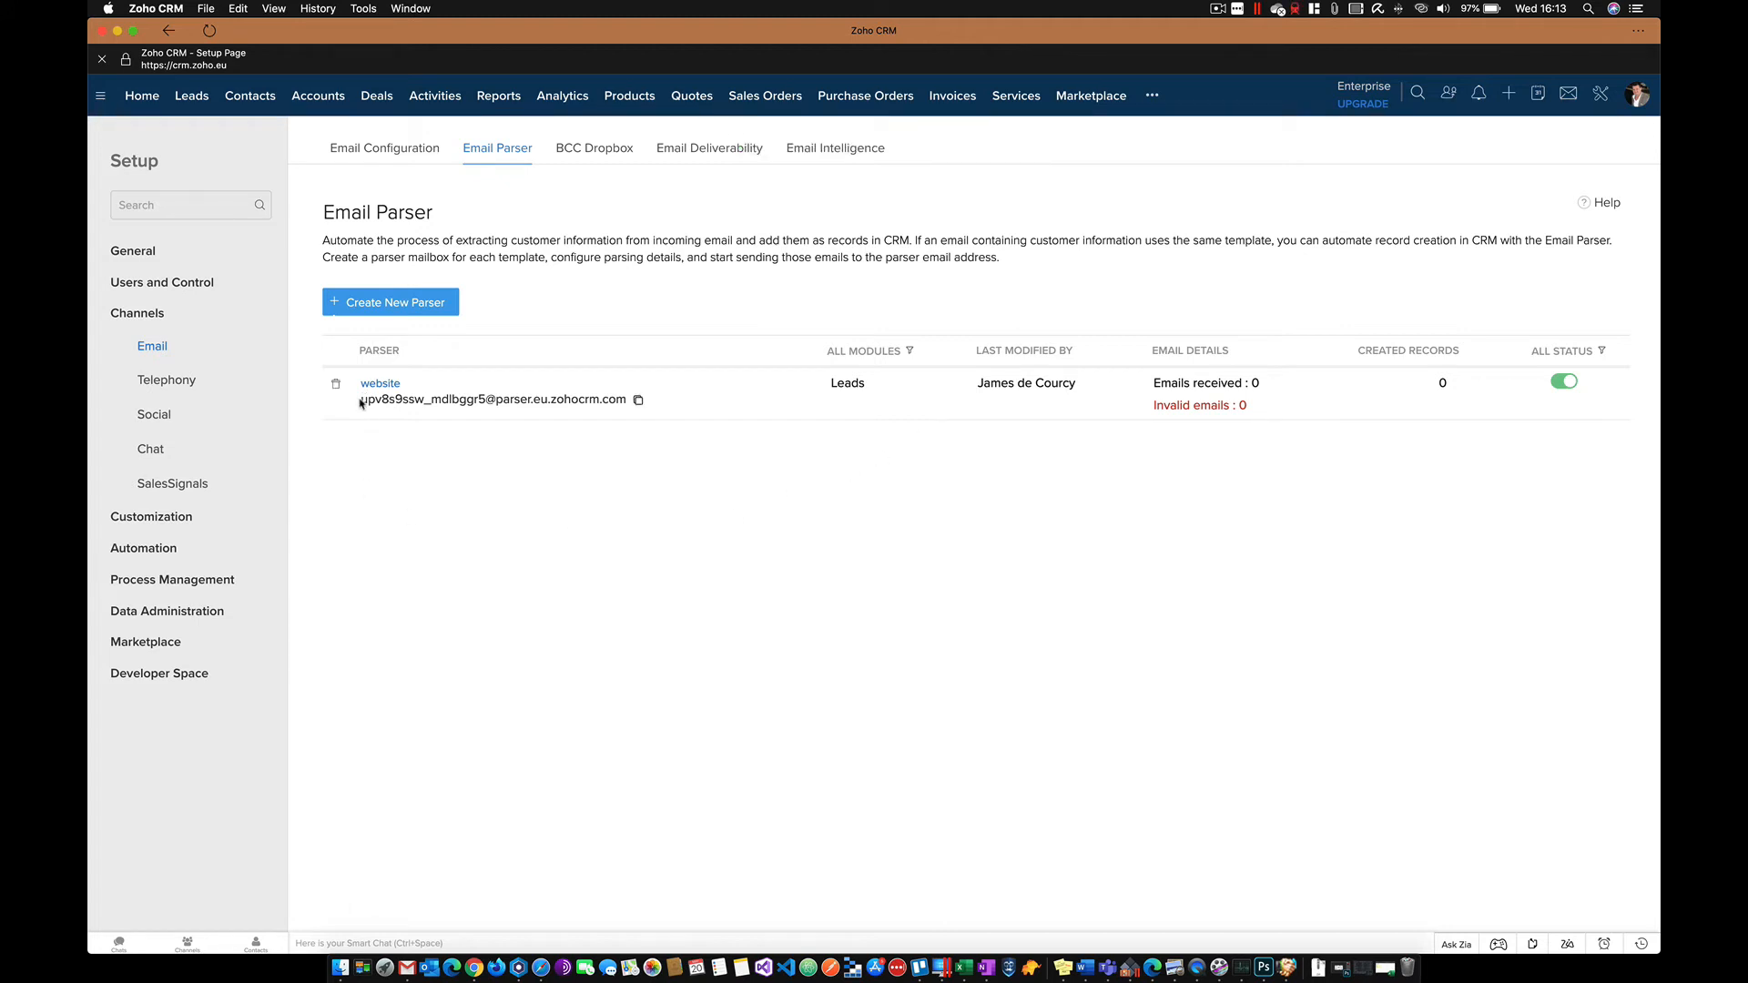
- Copy the website parser's mailbox address and switch to Webflow in Microsoft Edge
left_click_drag(361, 399, 628, 401)
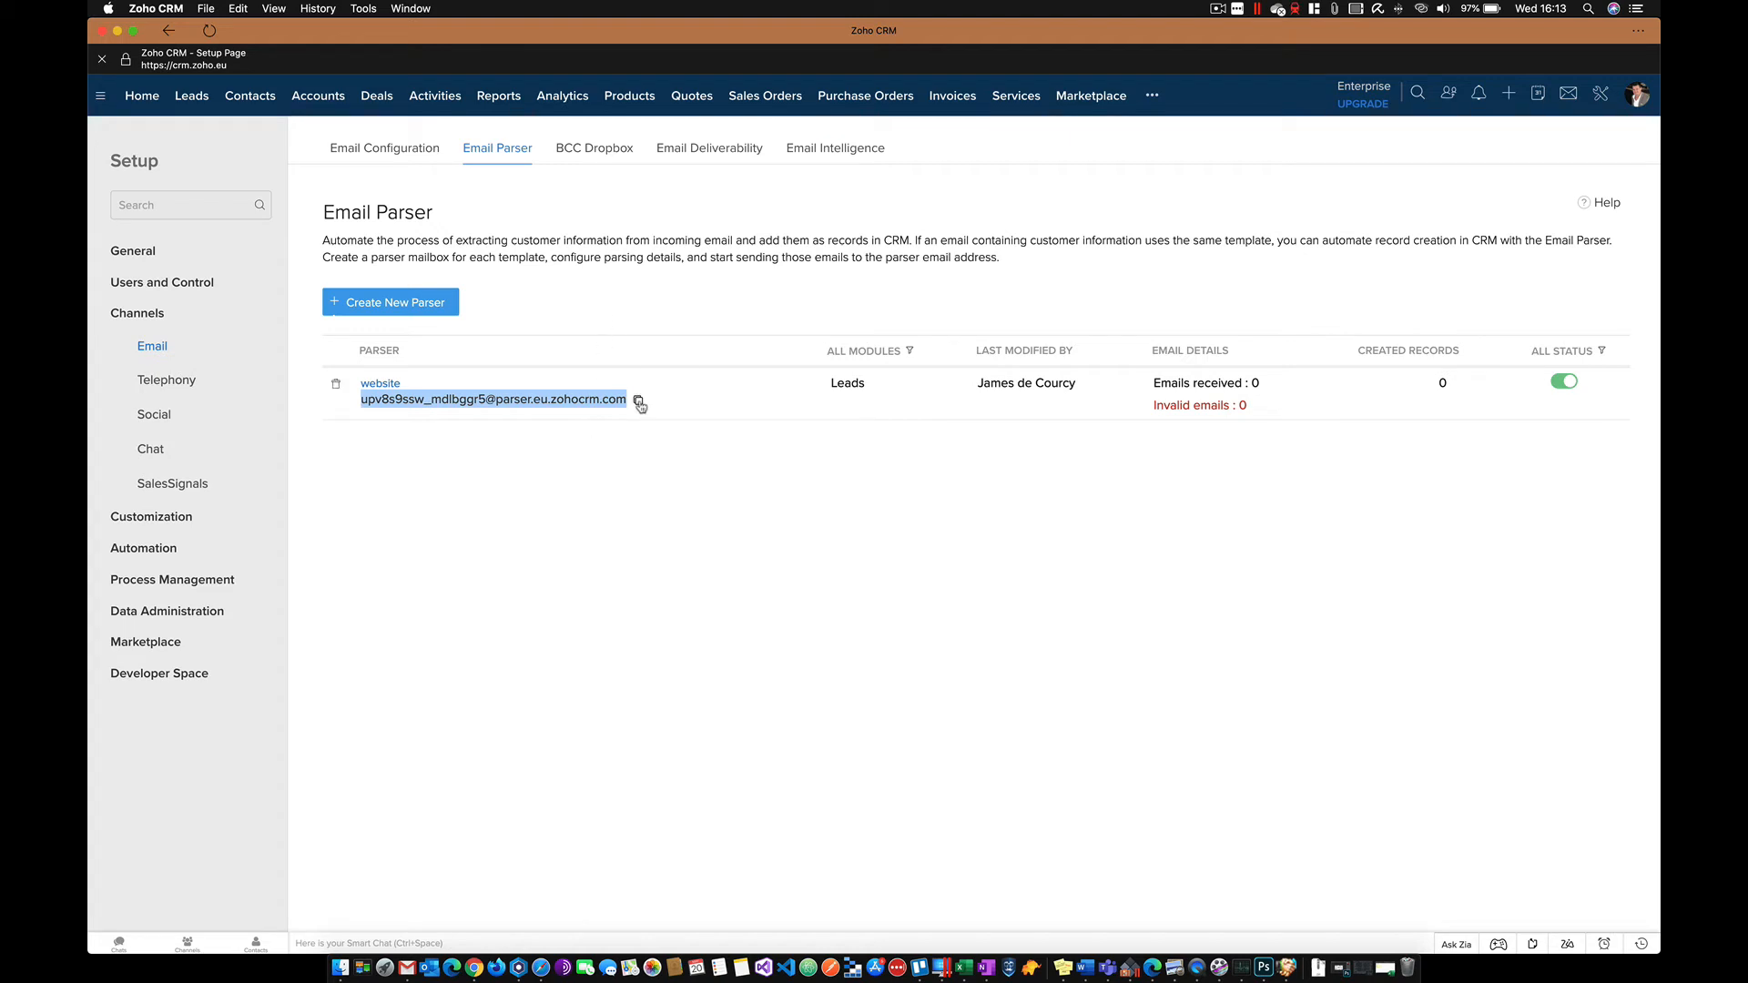
left_click(638, 401)
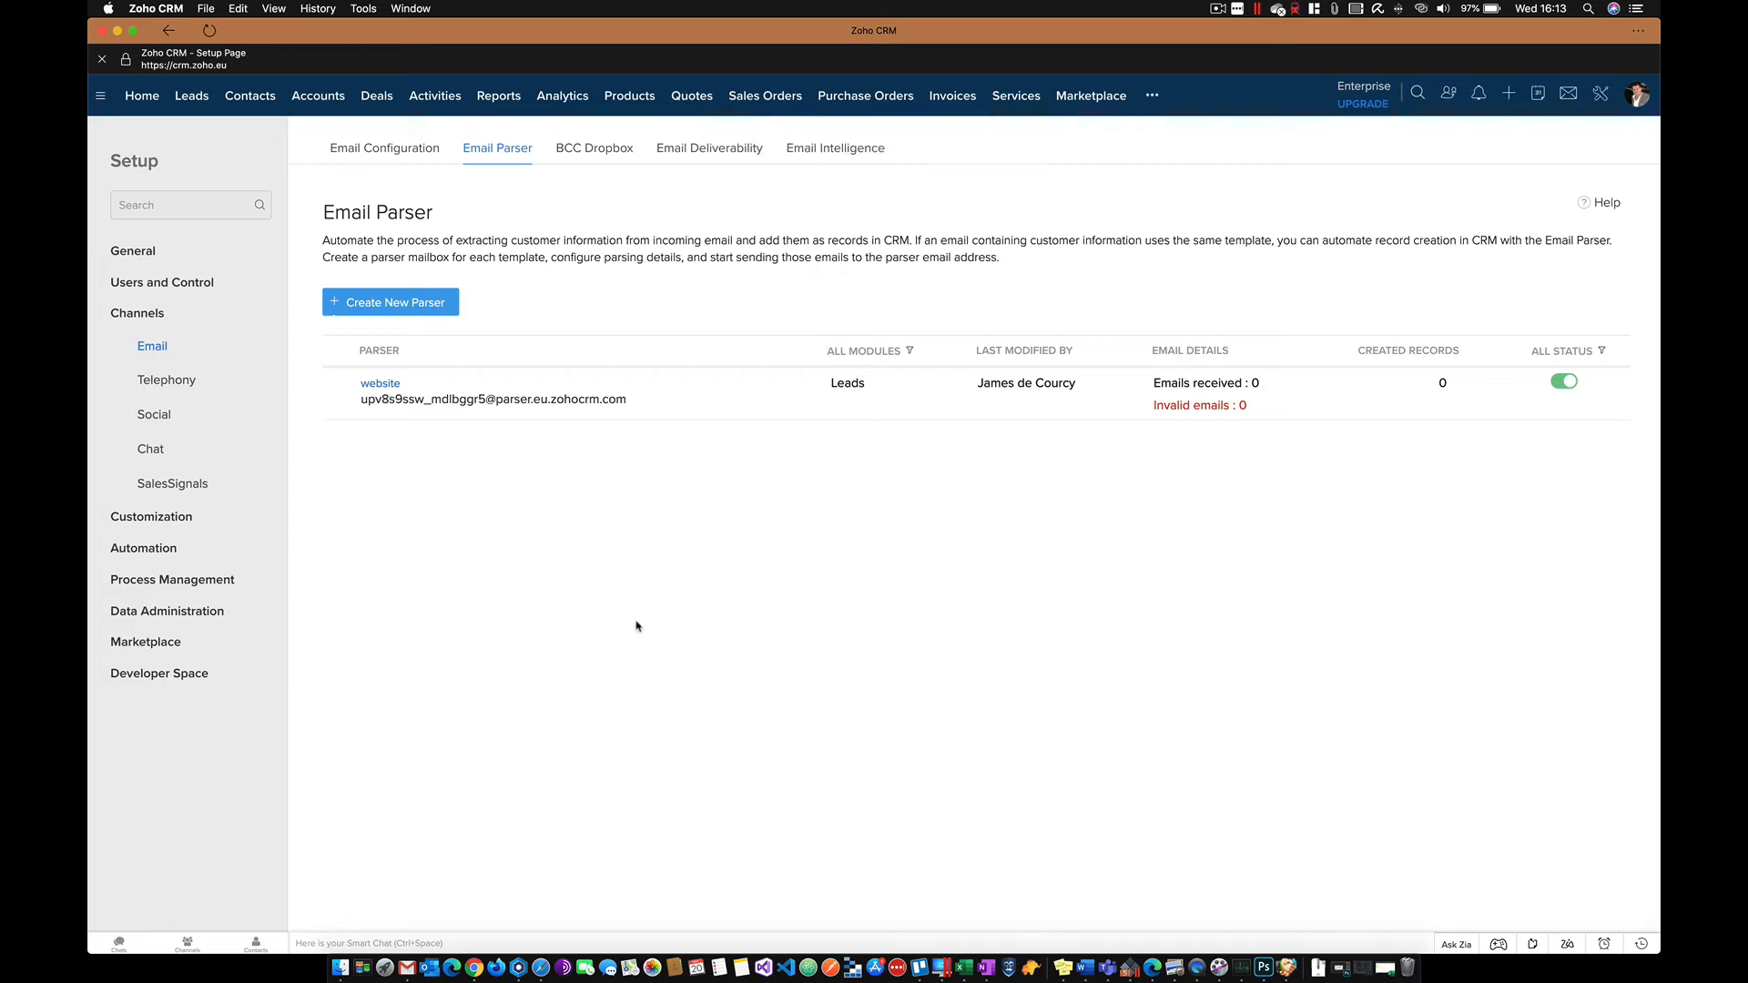
left_click(452, 967)
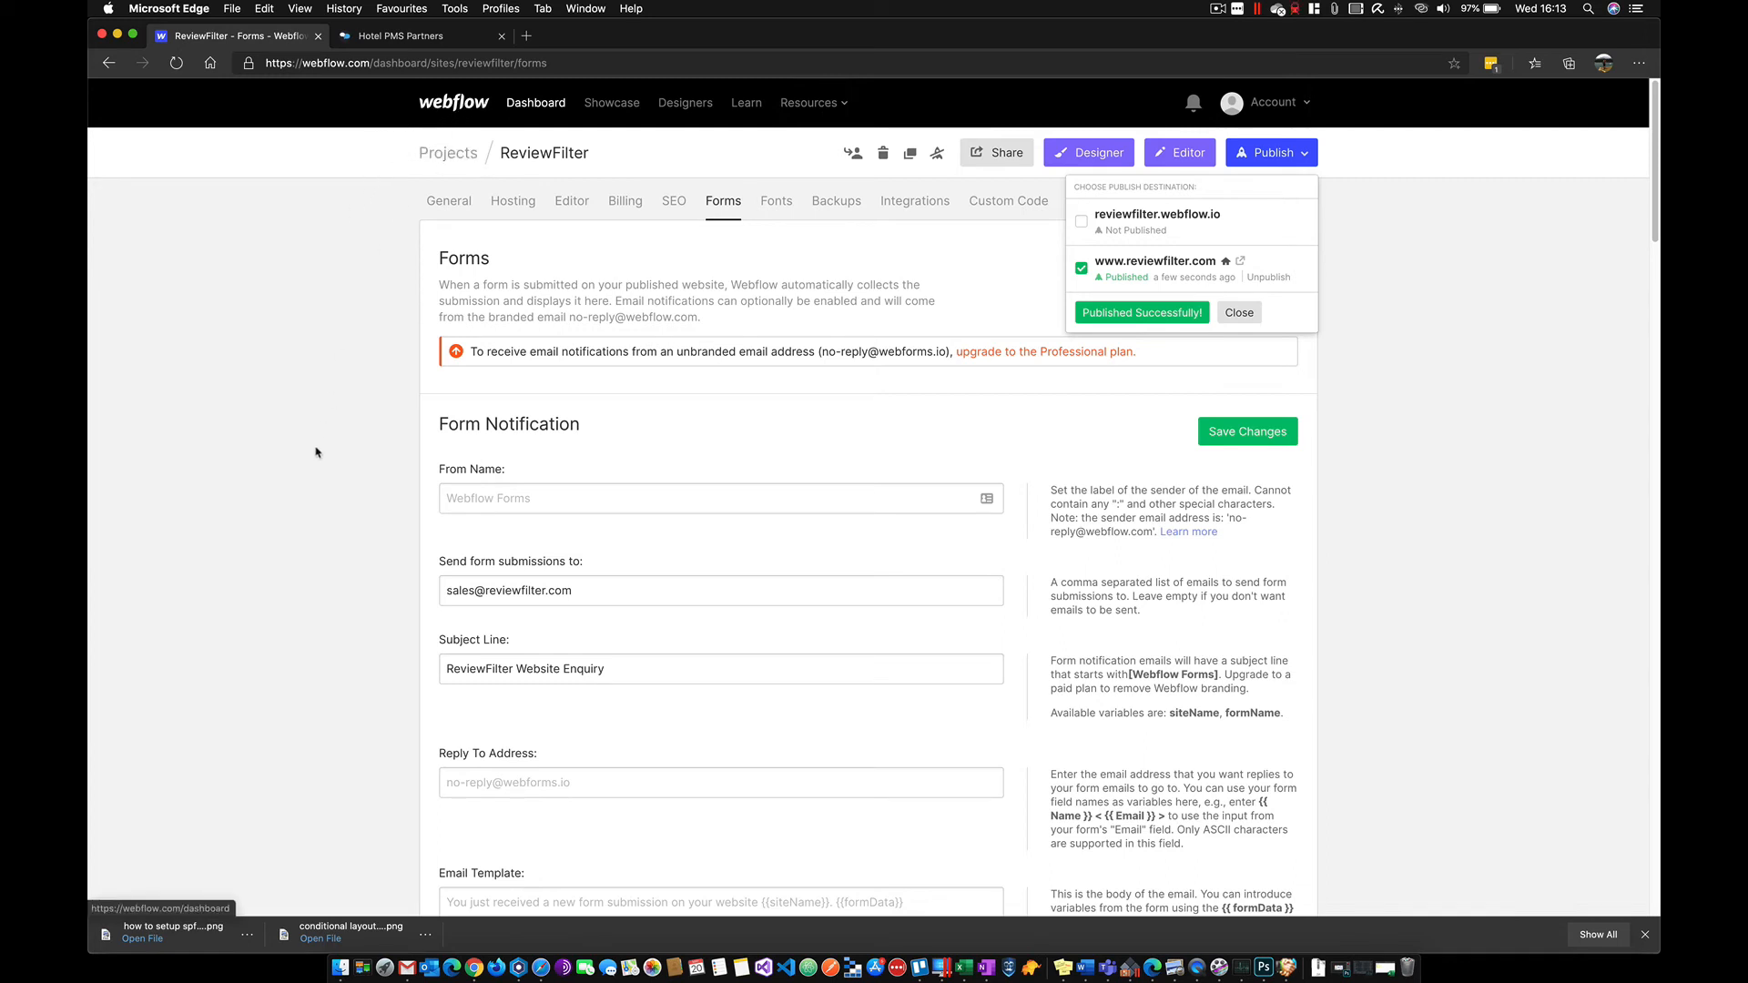
- Dismiss the publish confirmation and scroll to the form's notification settings
scroll(316, 455, "down", 1)
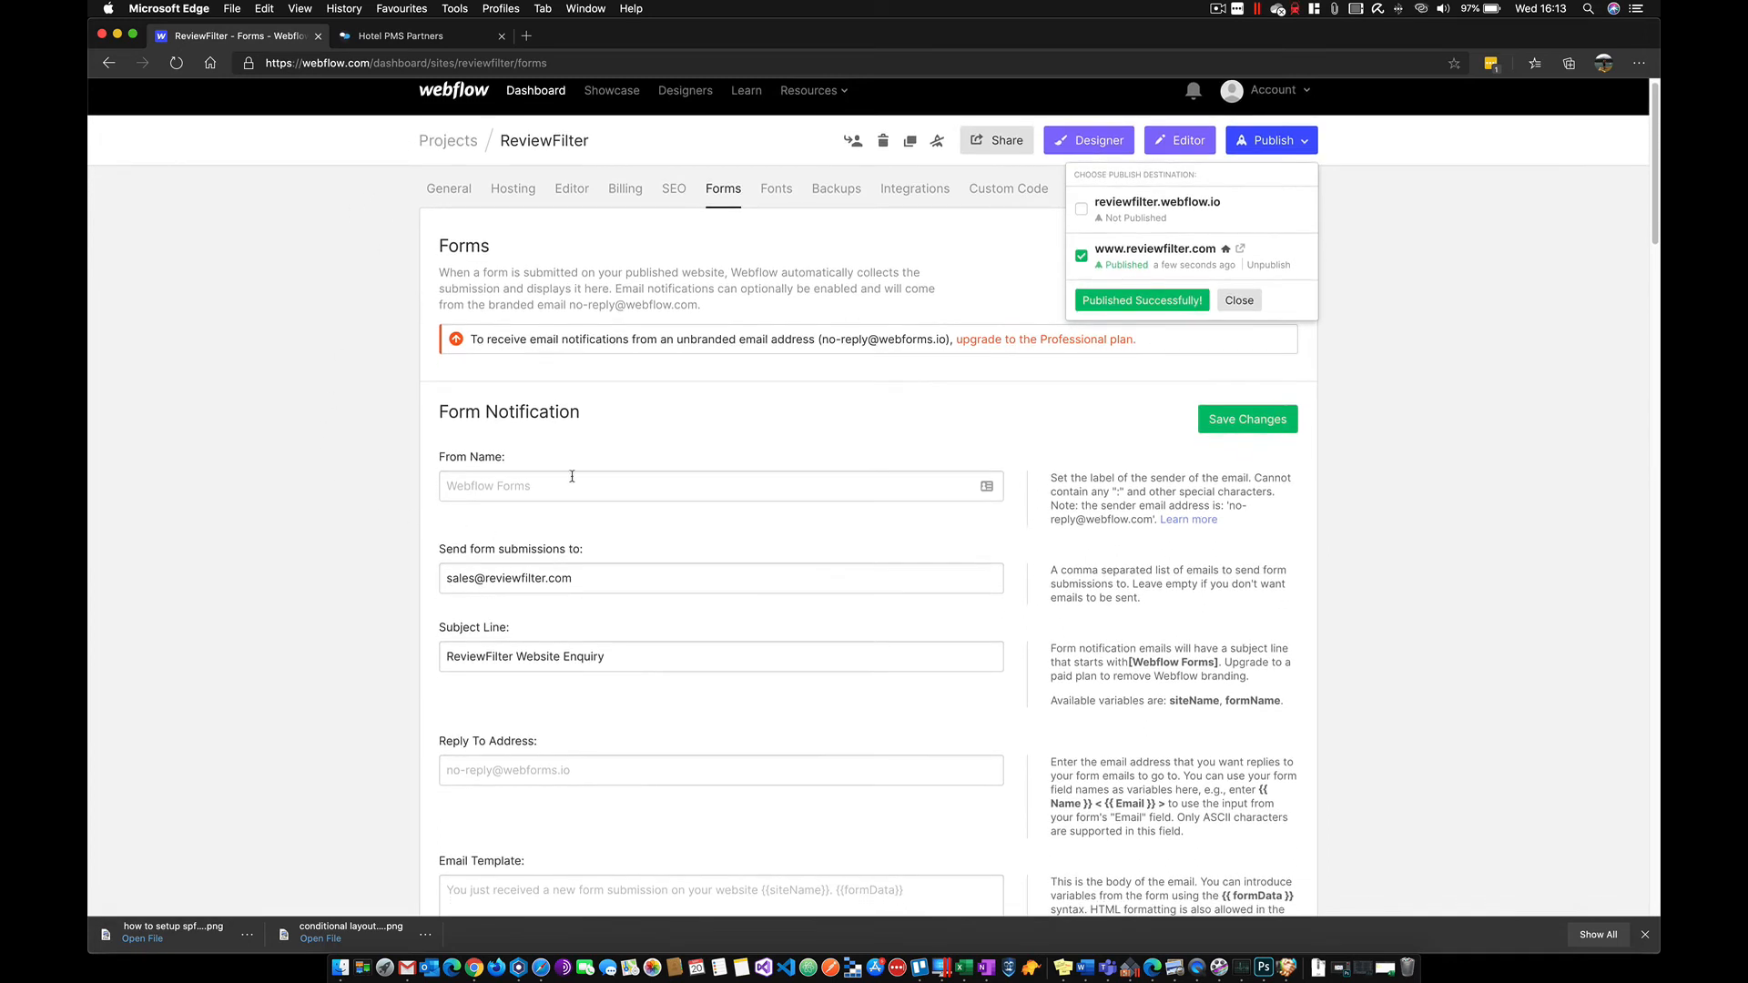
left_click(606, 565)
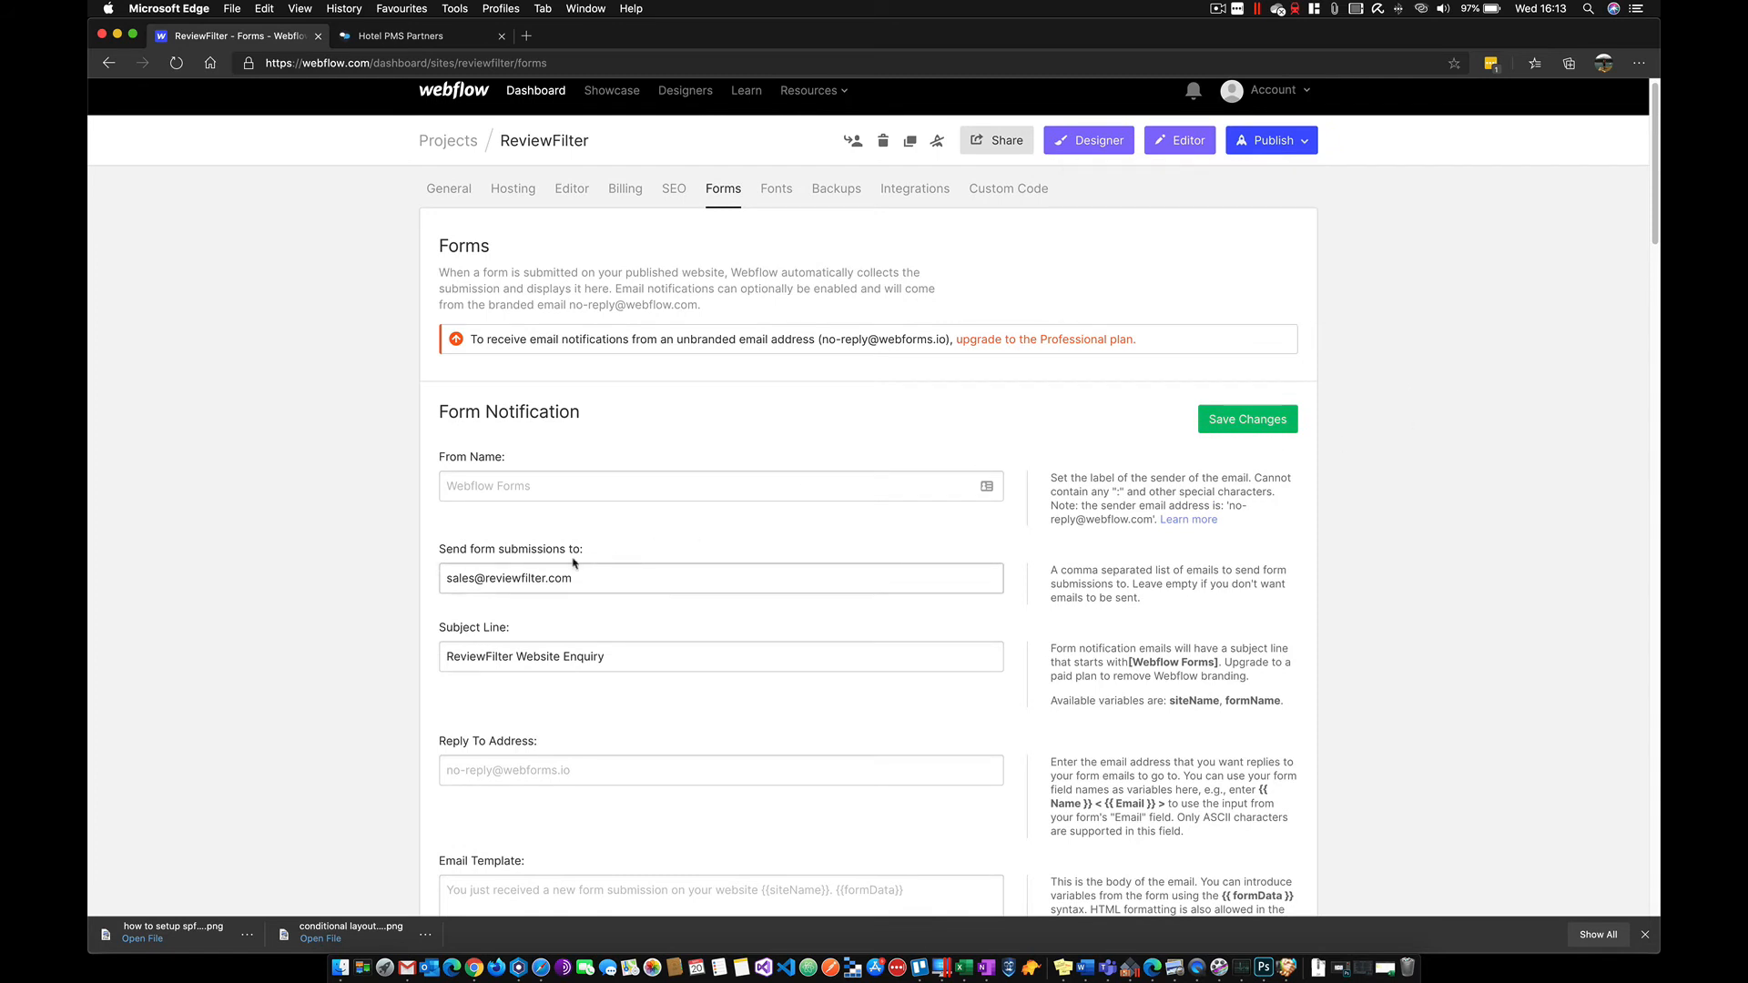
scroll(466, 548, "down", 3)
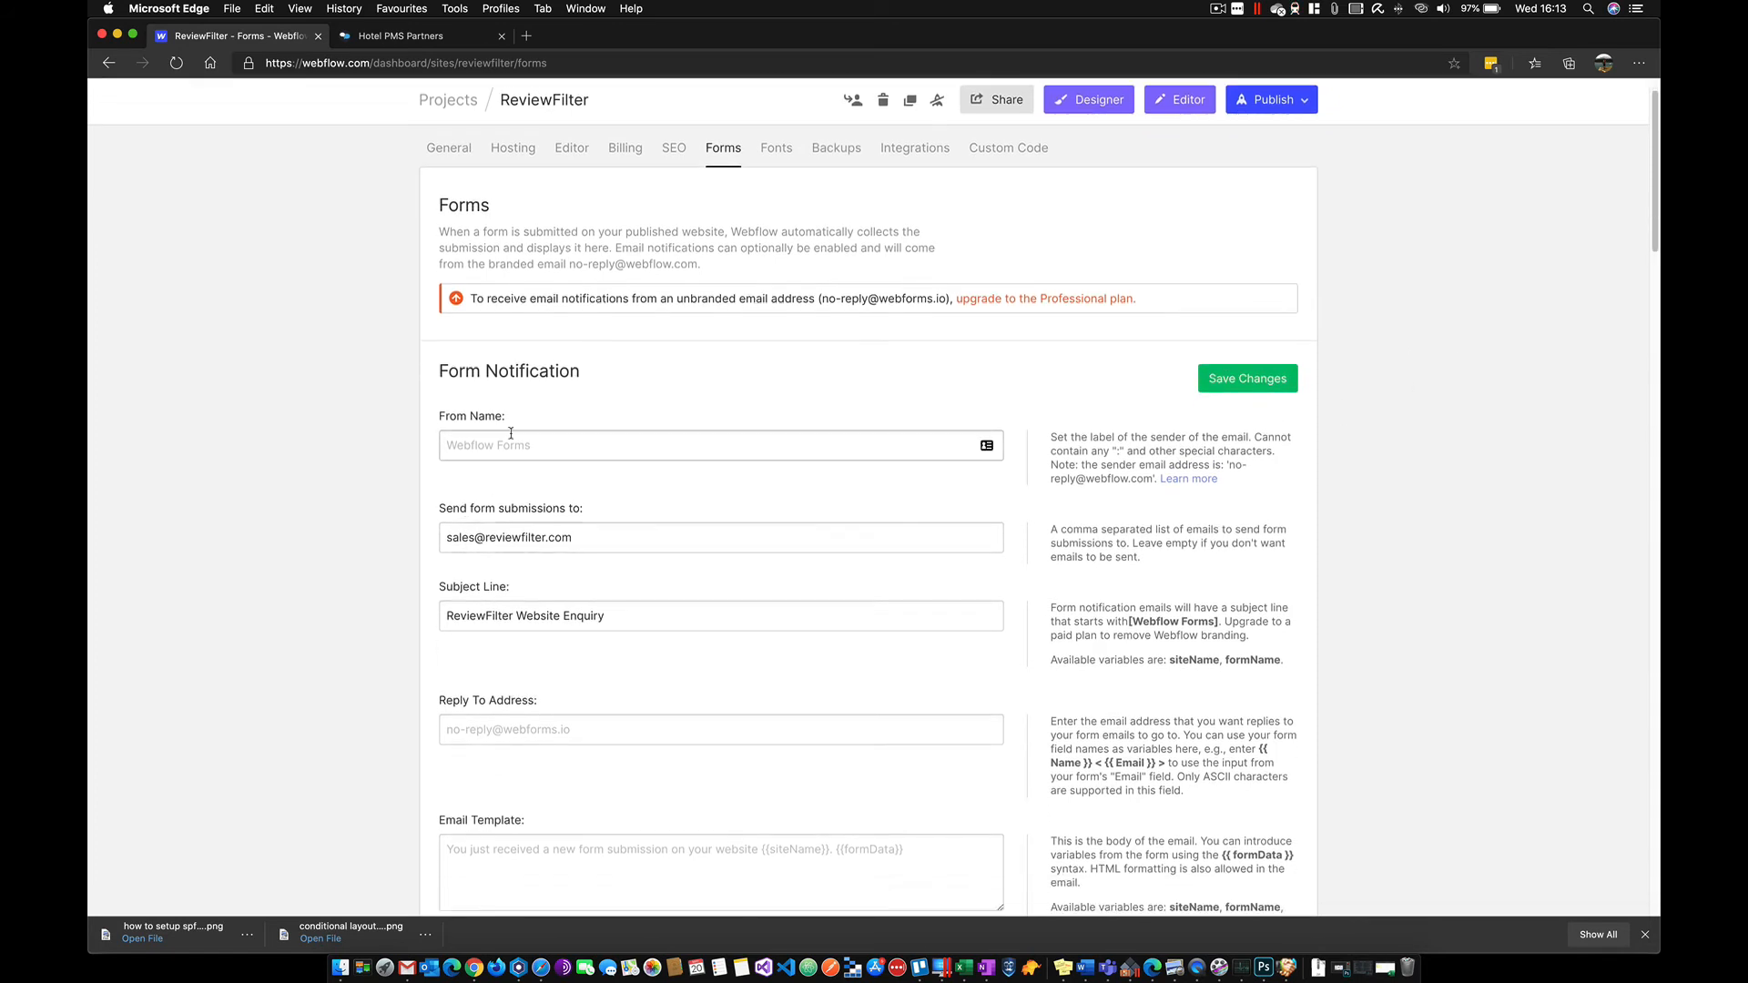
scroll(592, 601, "down", 1)
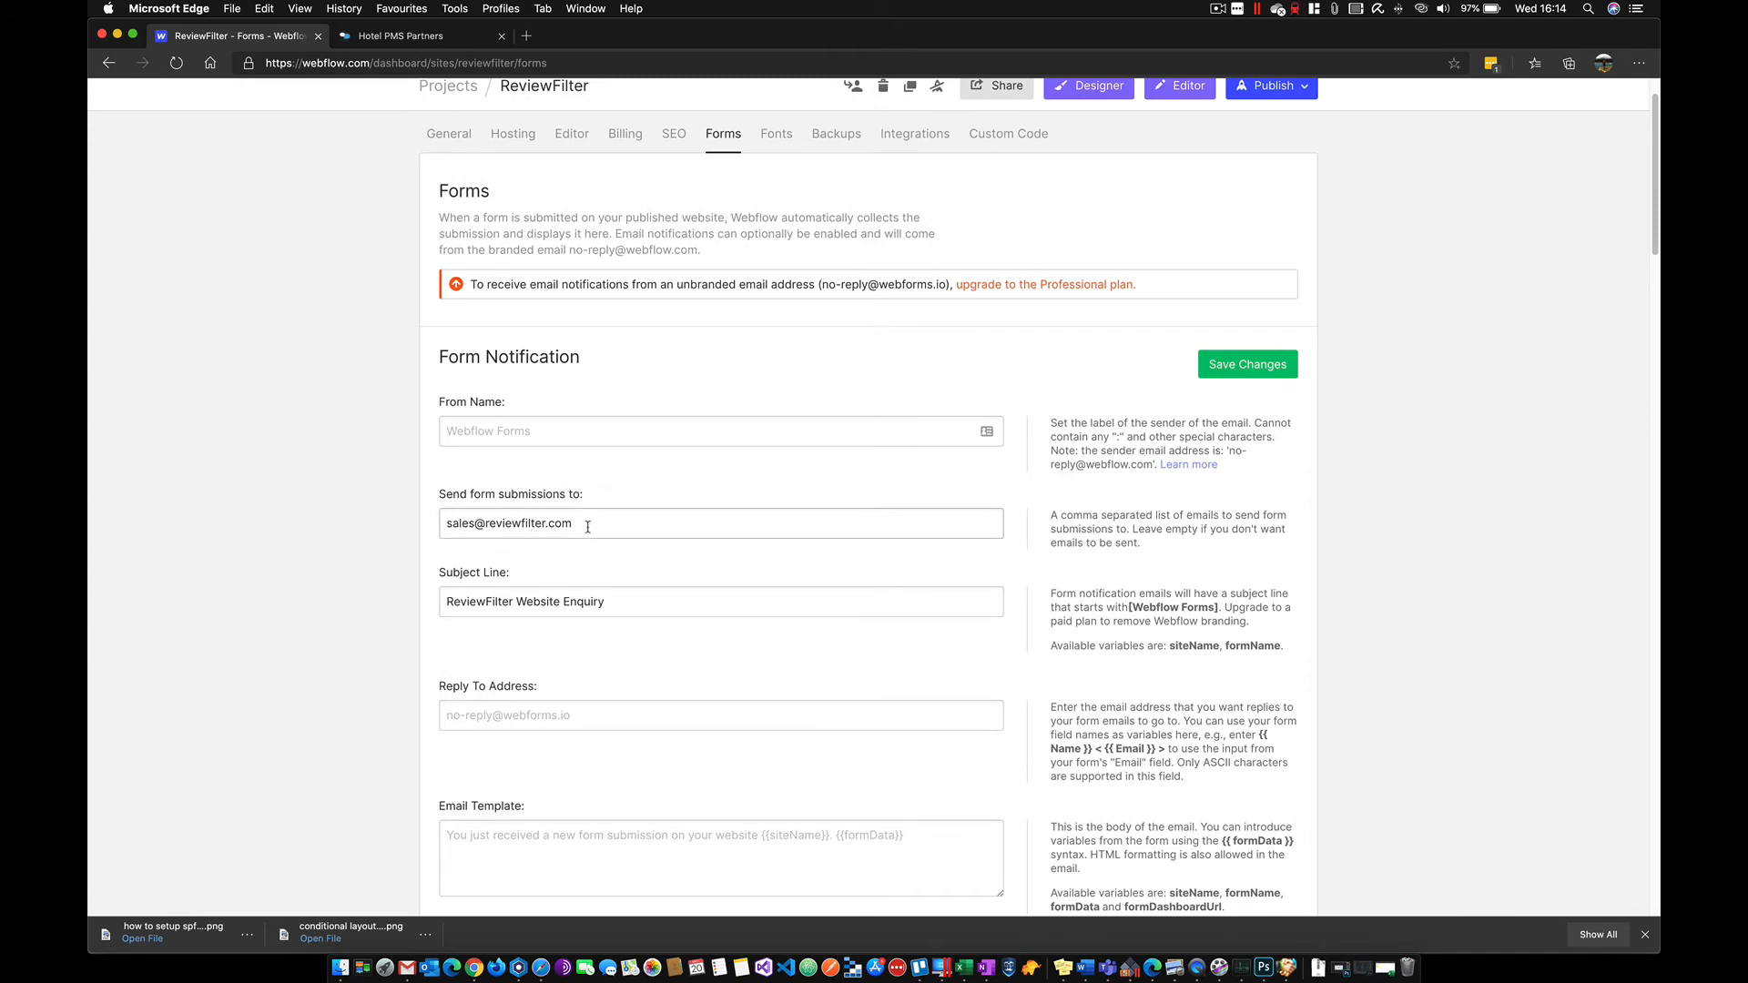
scroll(610, 572, "down", 3)
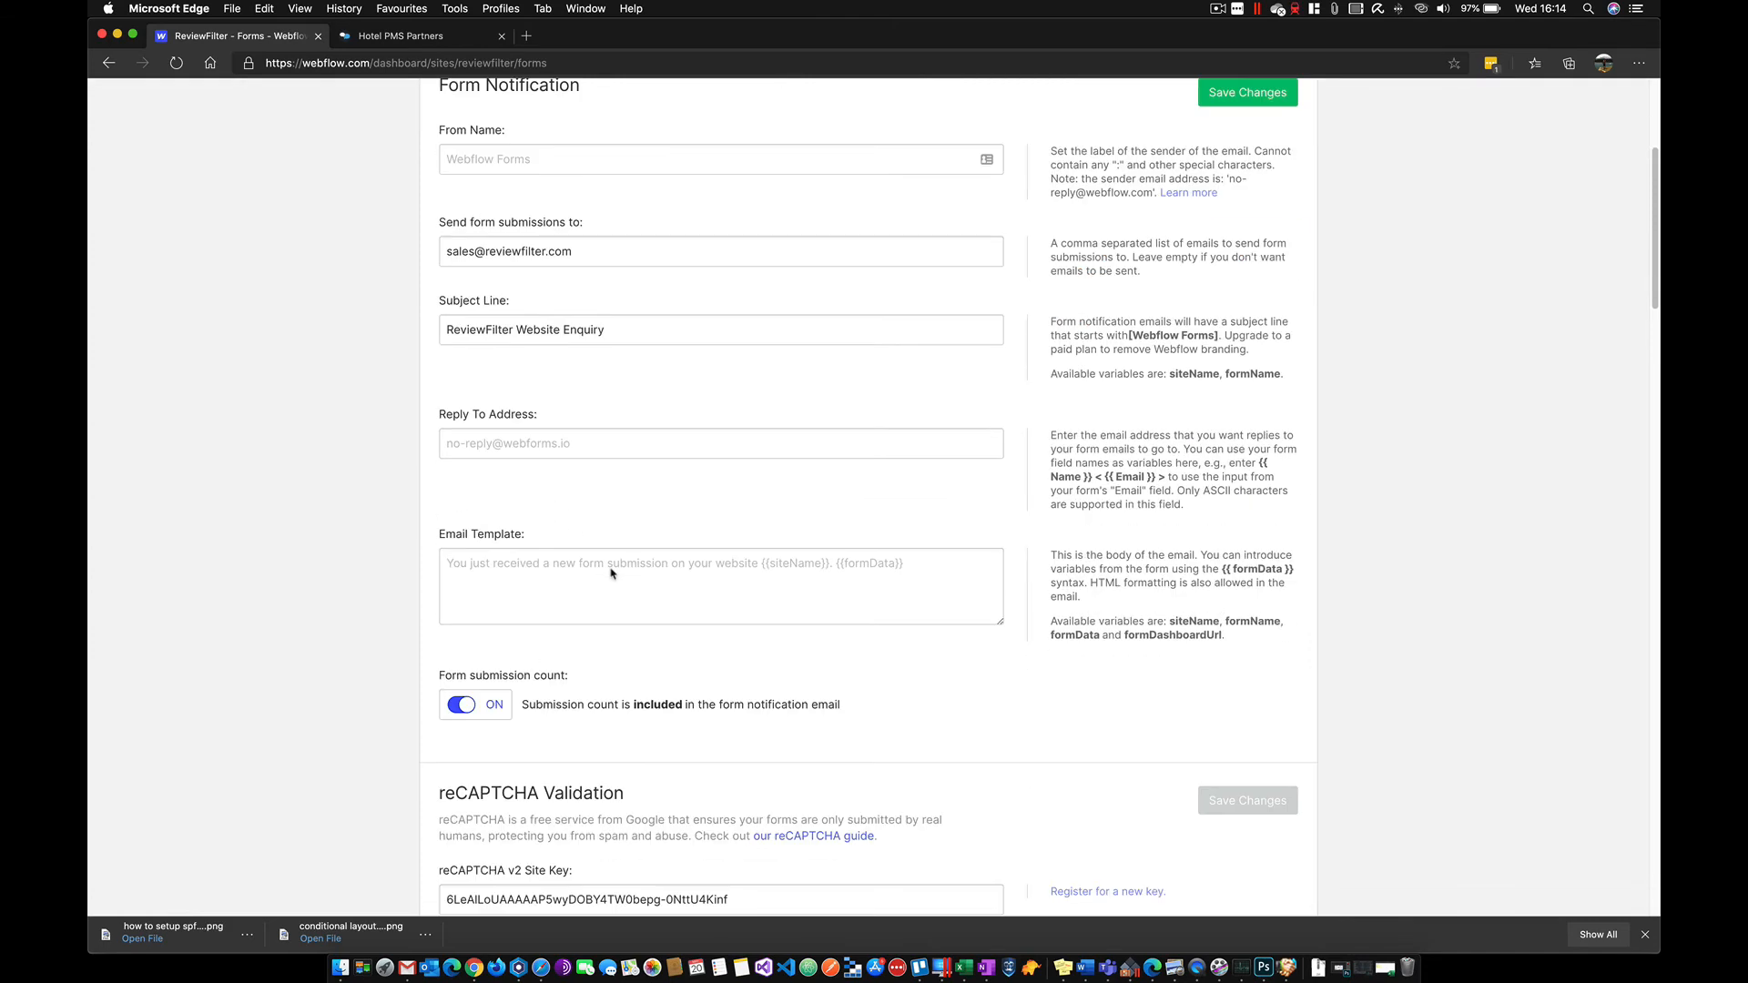
scroll(610, 568, "up", 1)
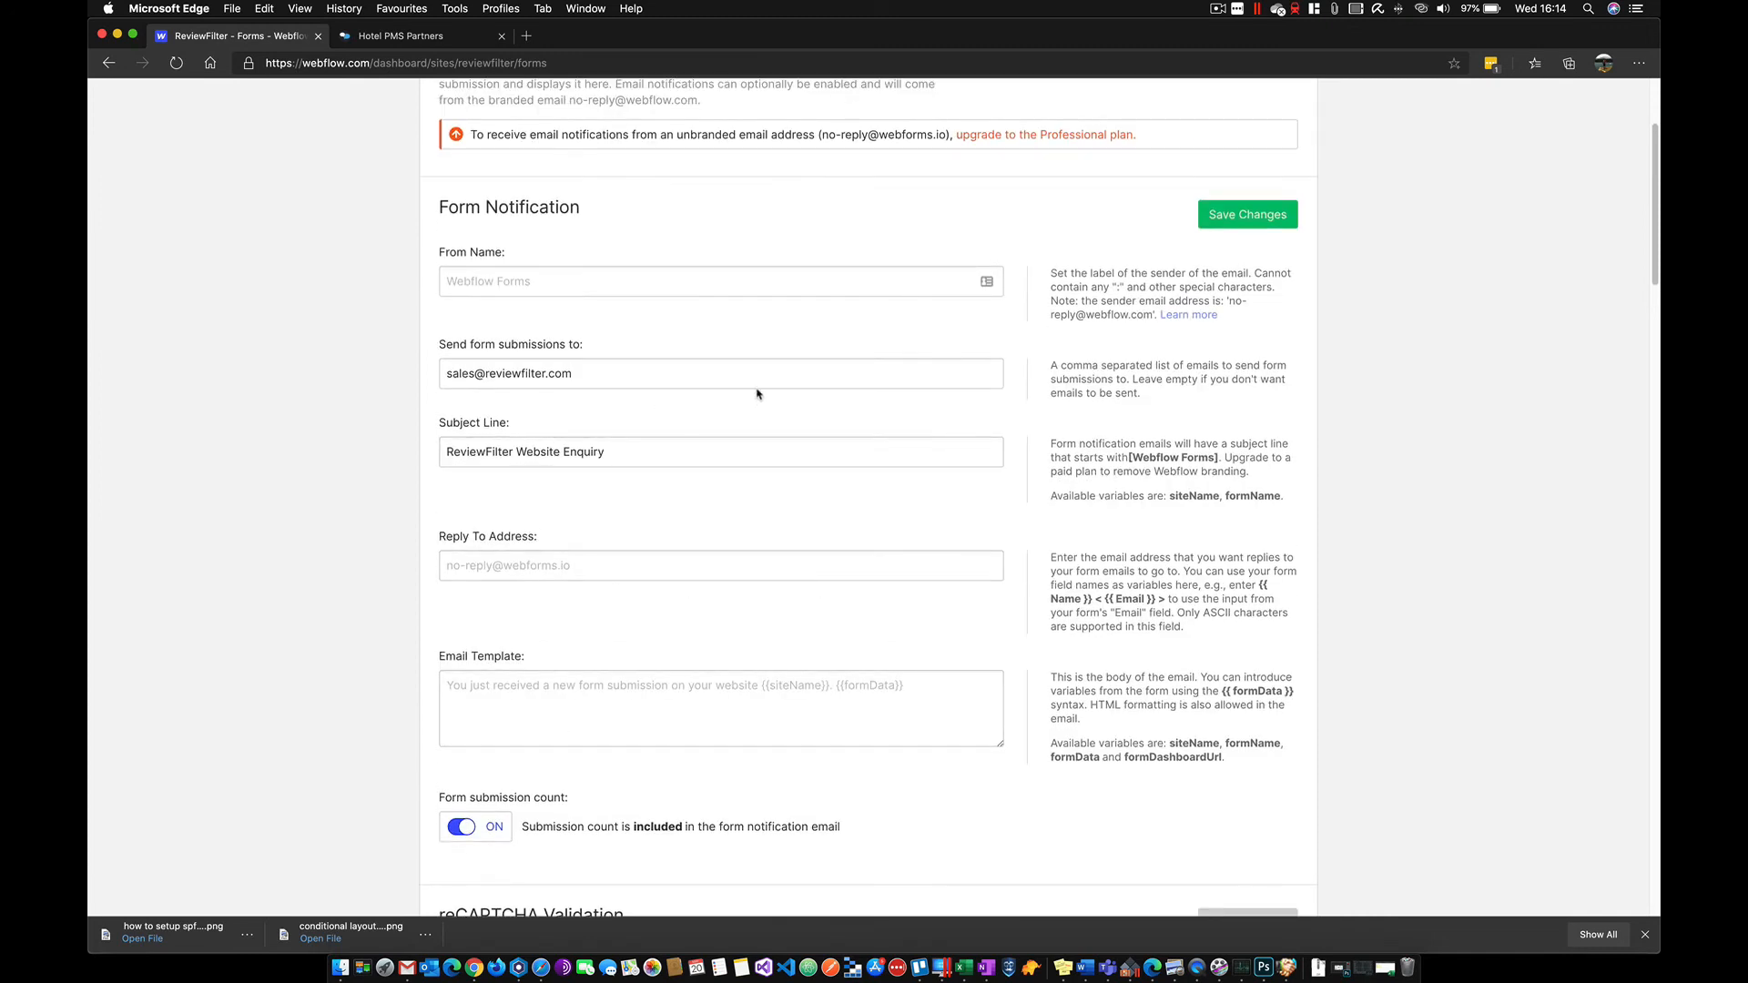
- Add the Zoho parser address, comma-separated, to 'Send form submissions to' and save changes
left_click(585, 377)
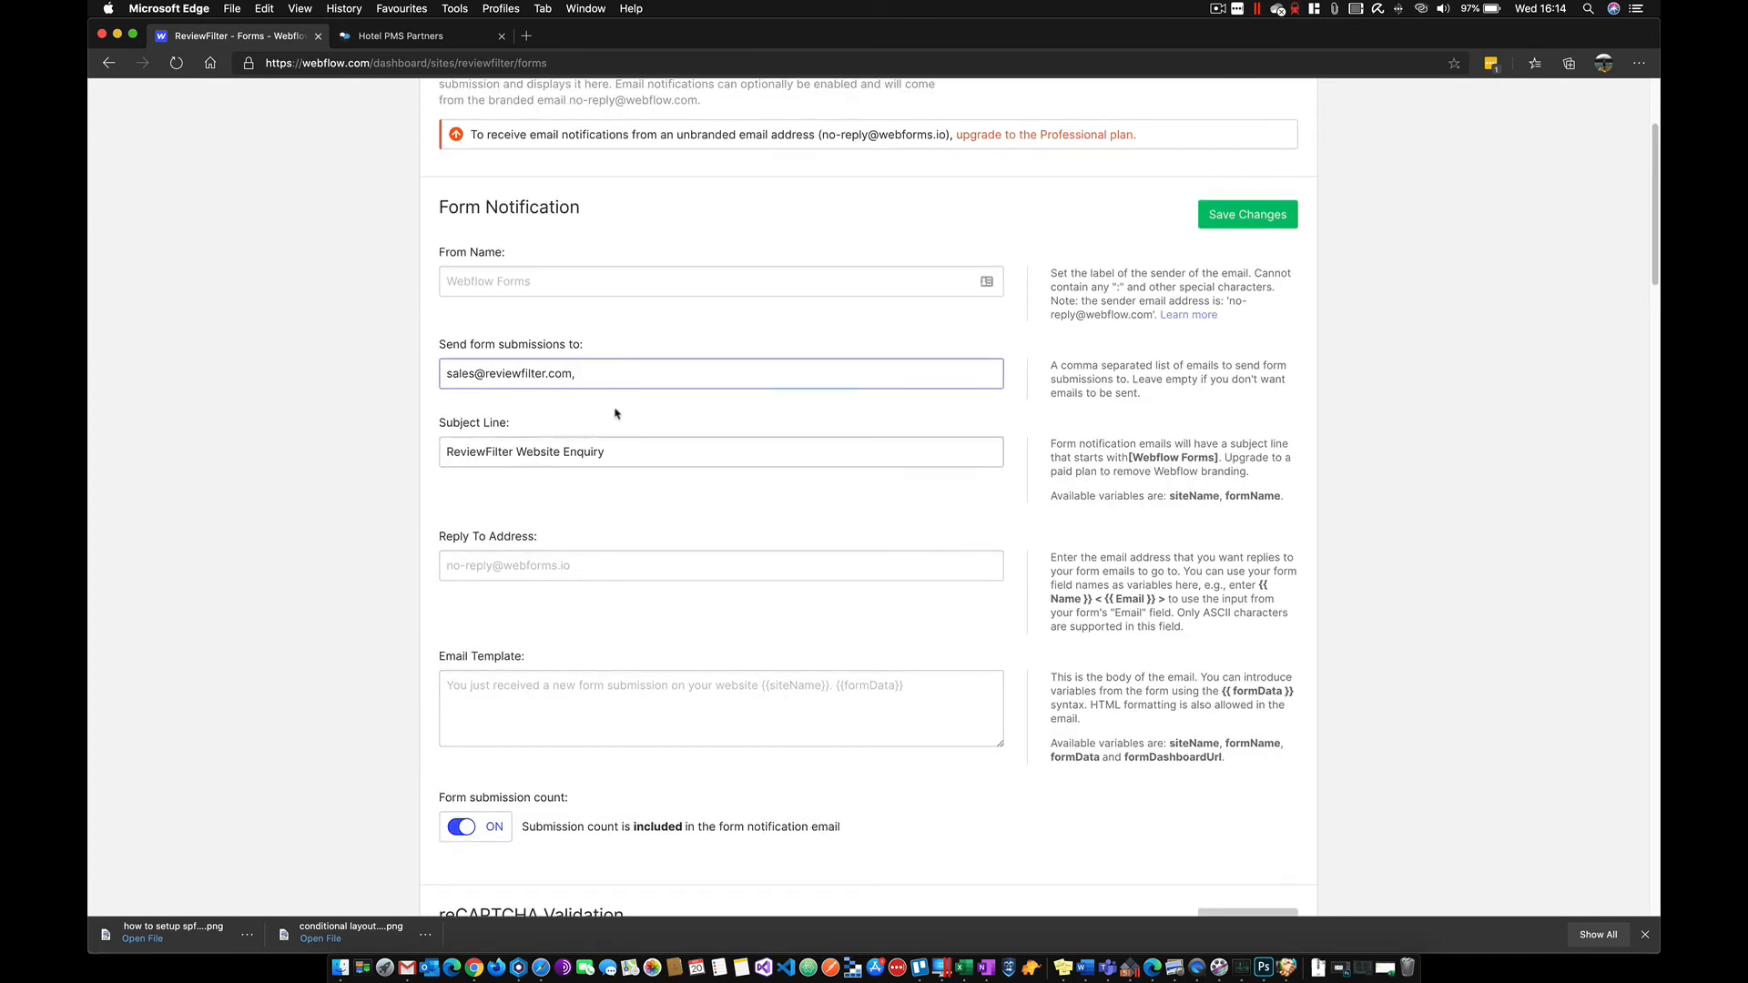
right_click(590, 376)
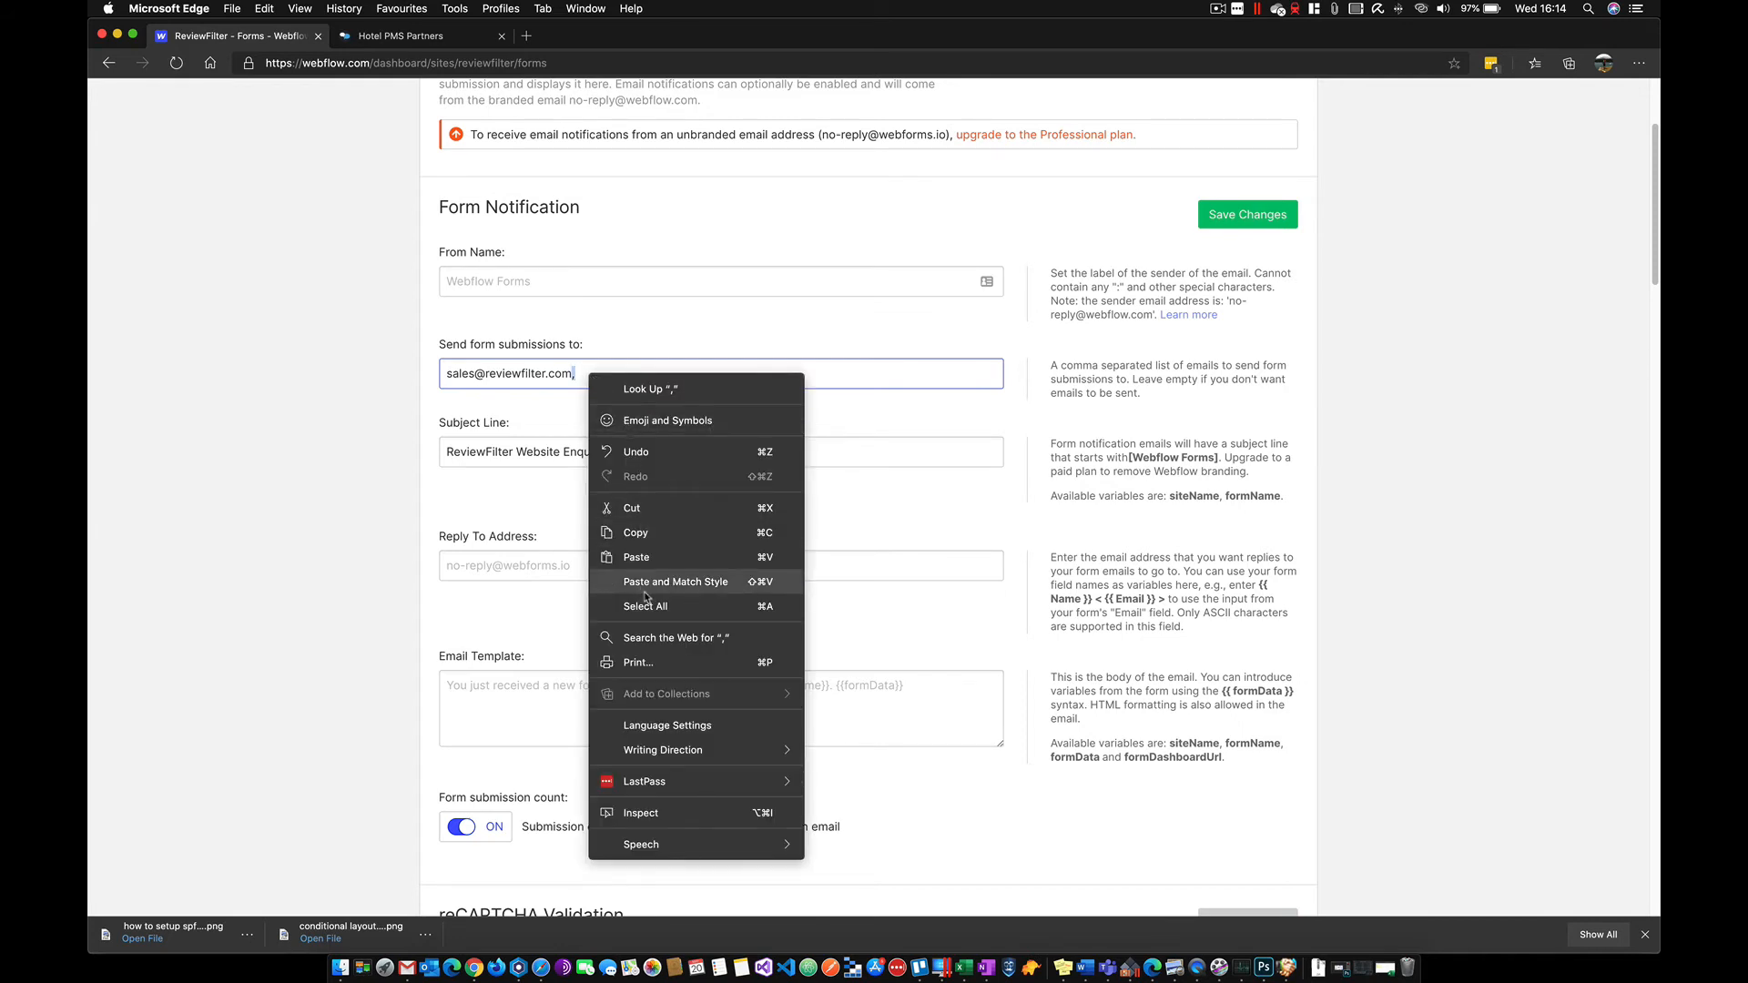
left_click(653, 557)
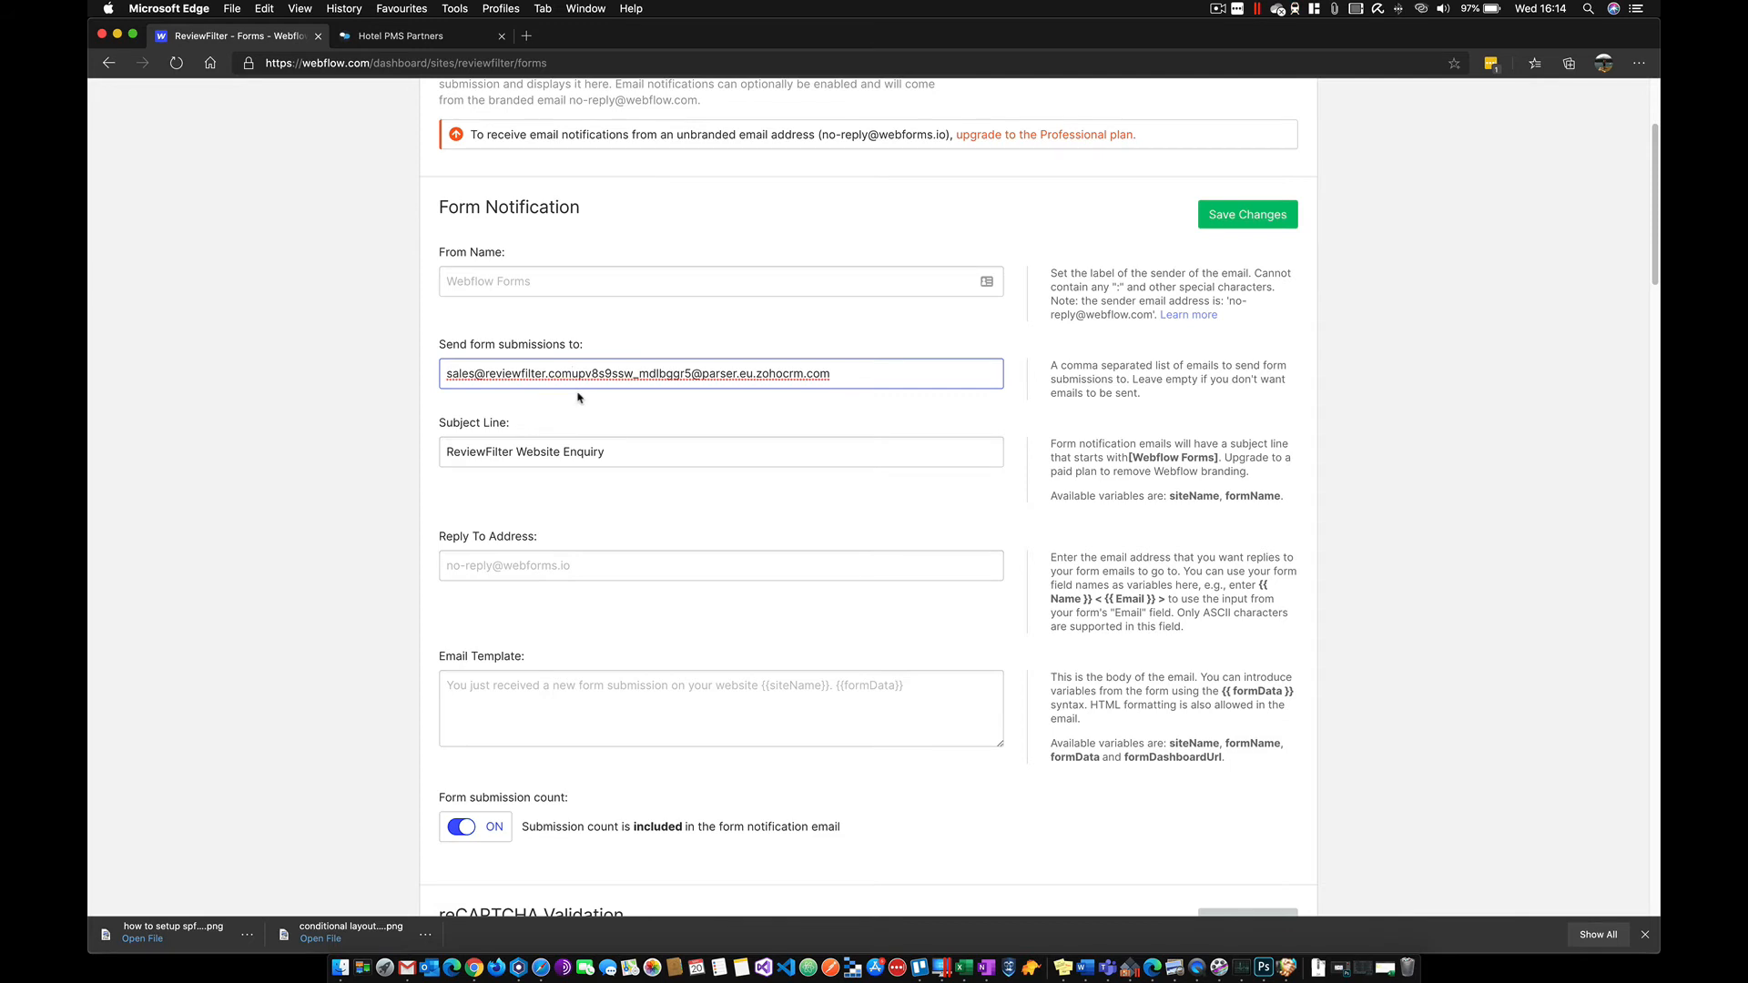
type(",")
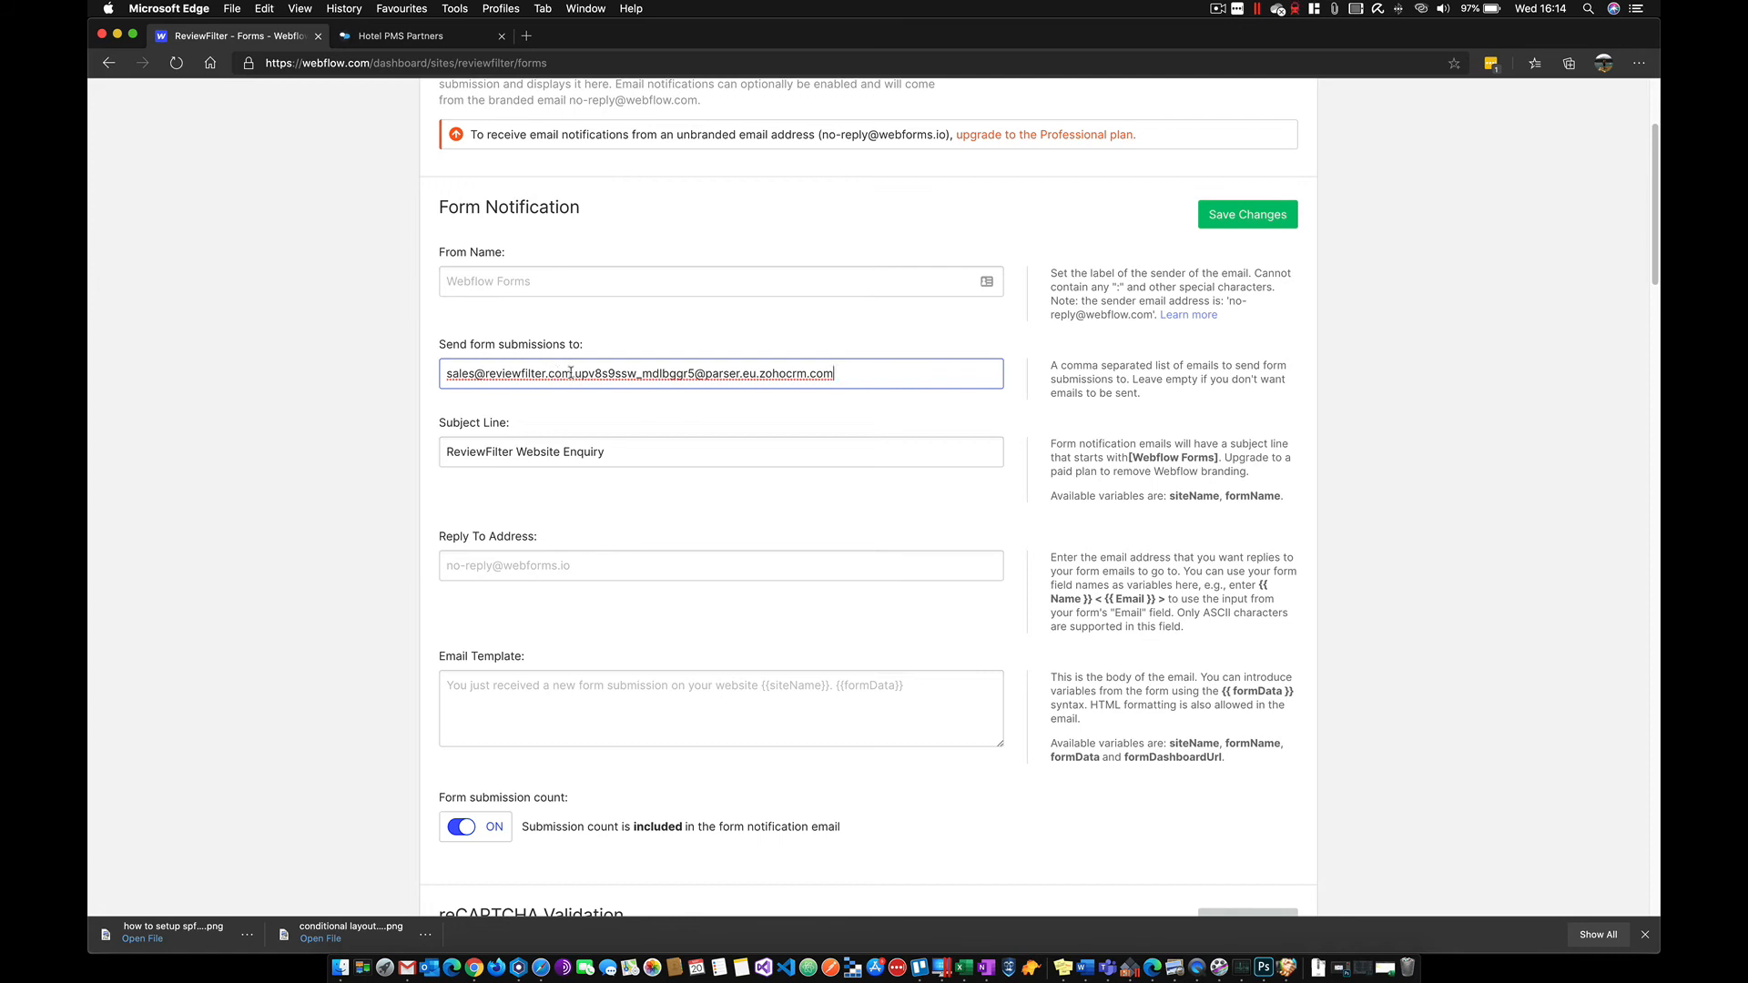
left_click_drag(572, 373, 446, 374)
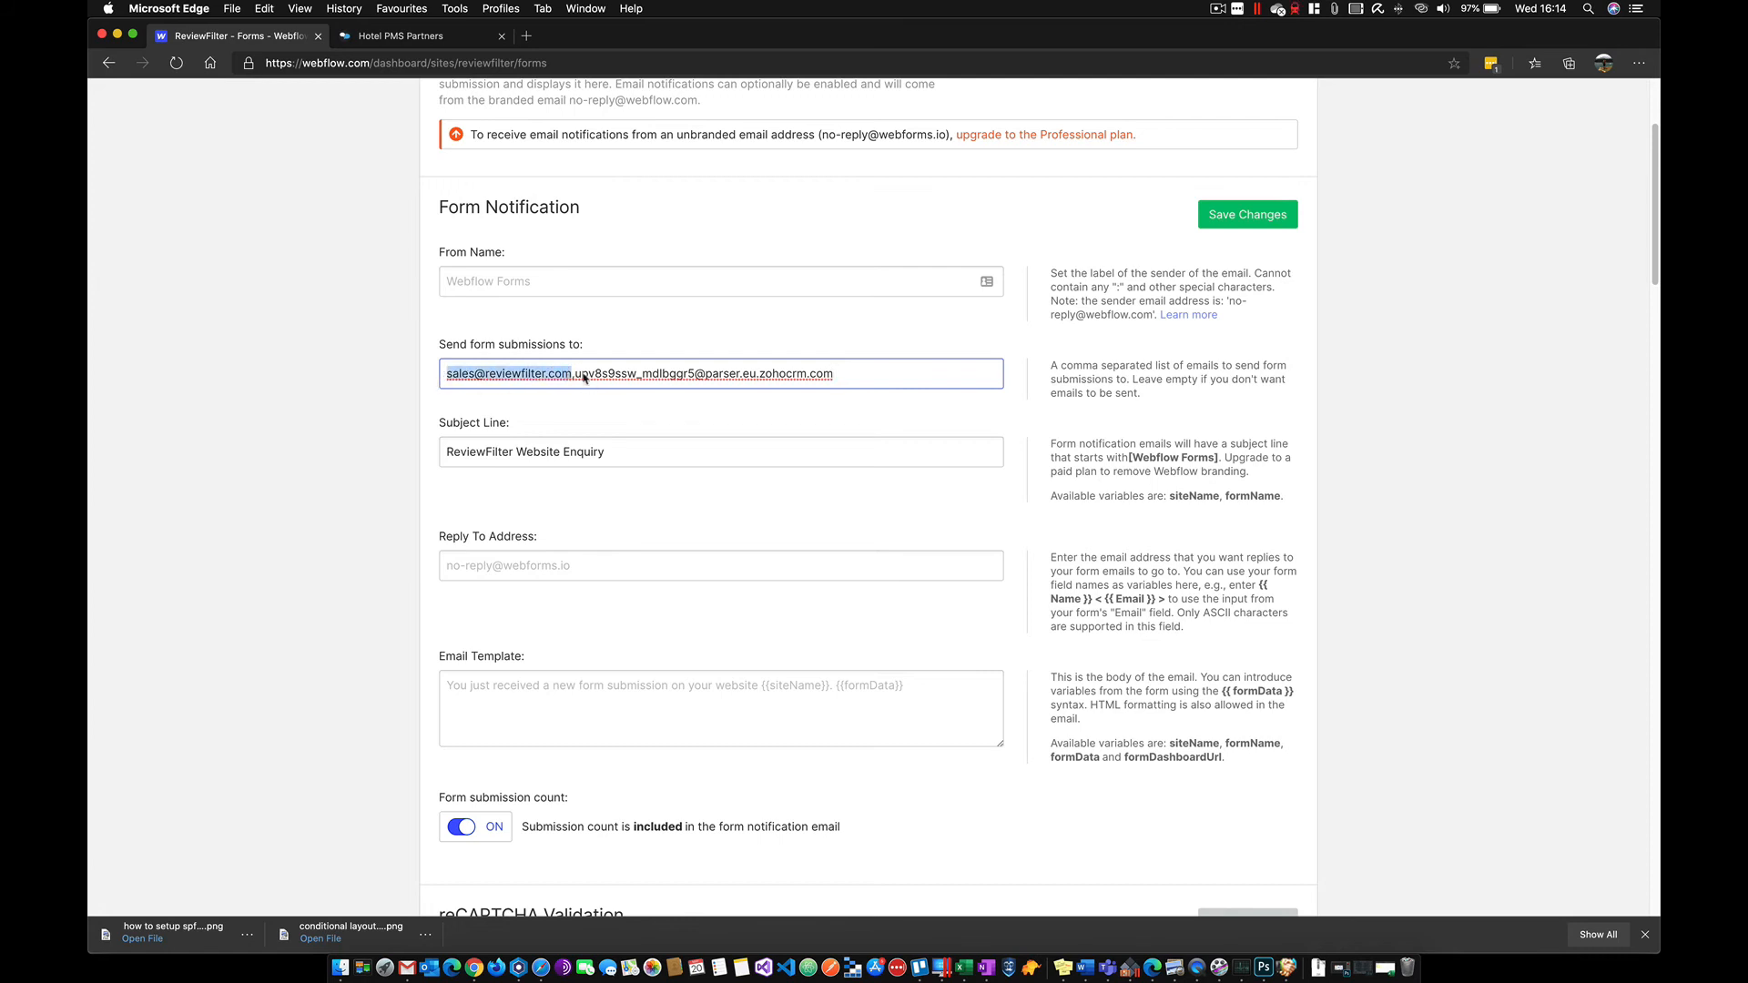
left_click(576, 375)
left_click_drag(575, 375, 833, 376)
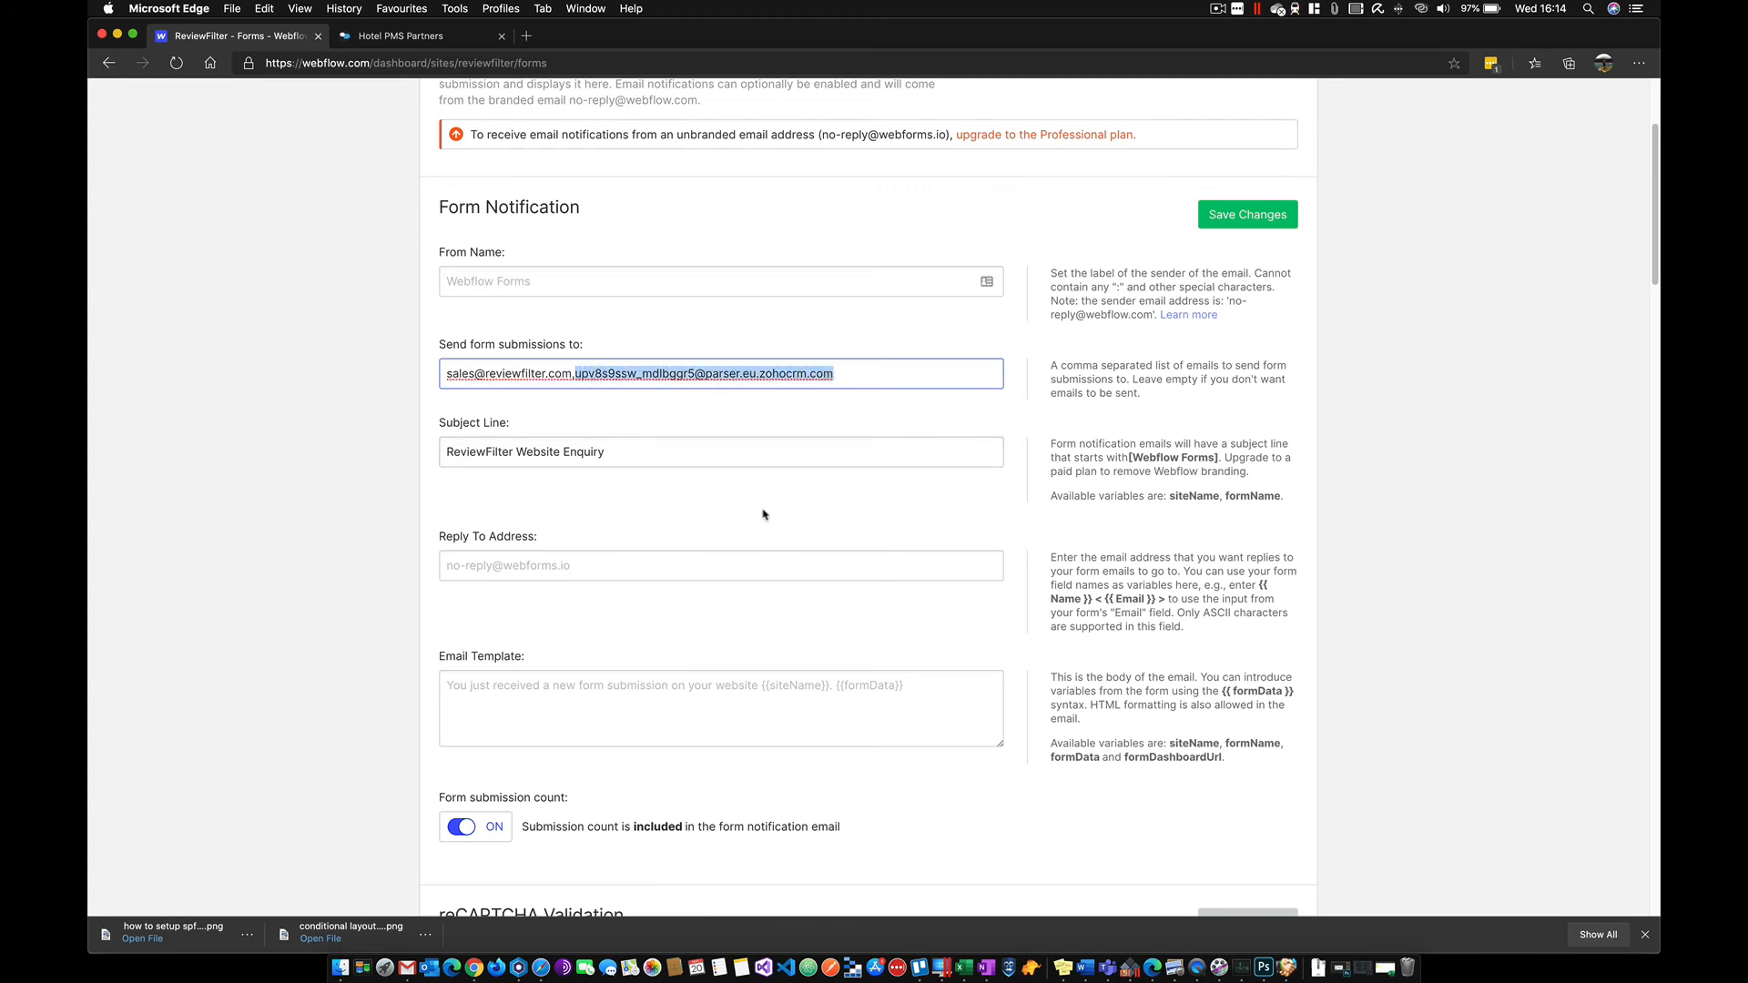
left_click(1255, 221)
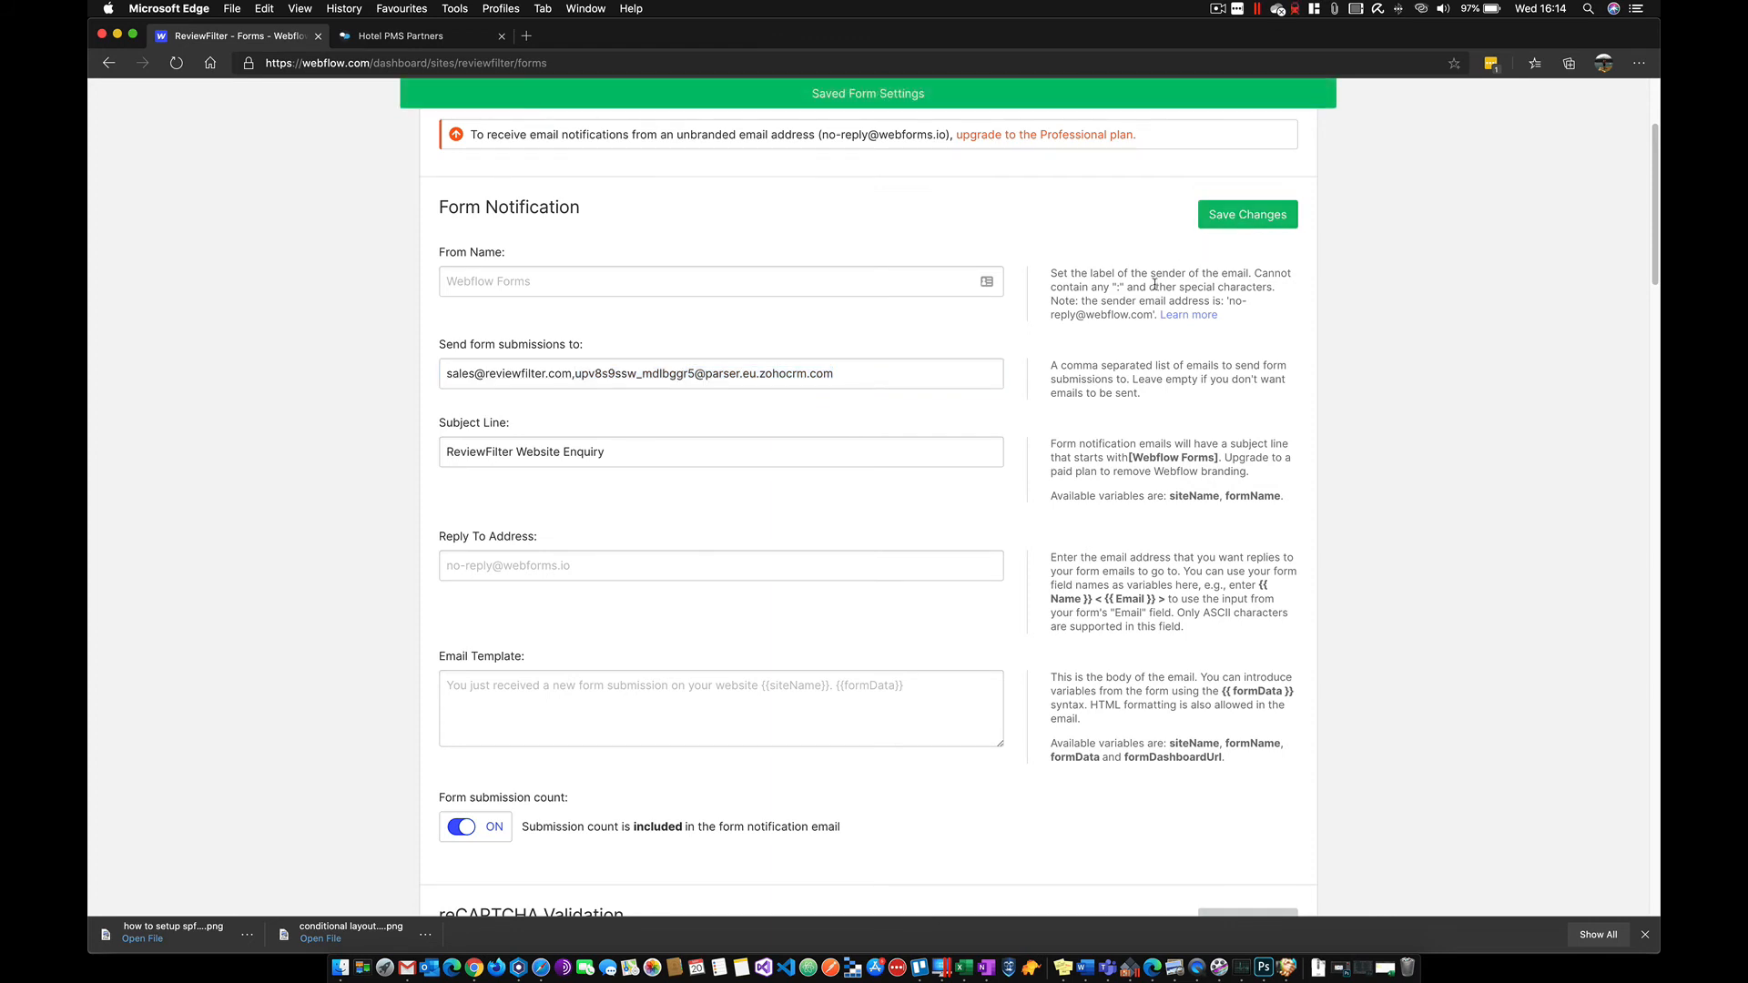
scroll(1169, 286, "up", 3)
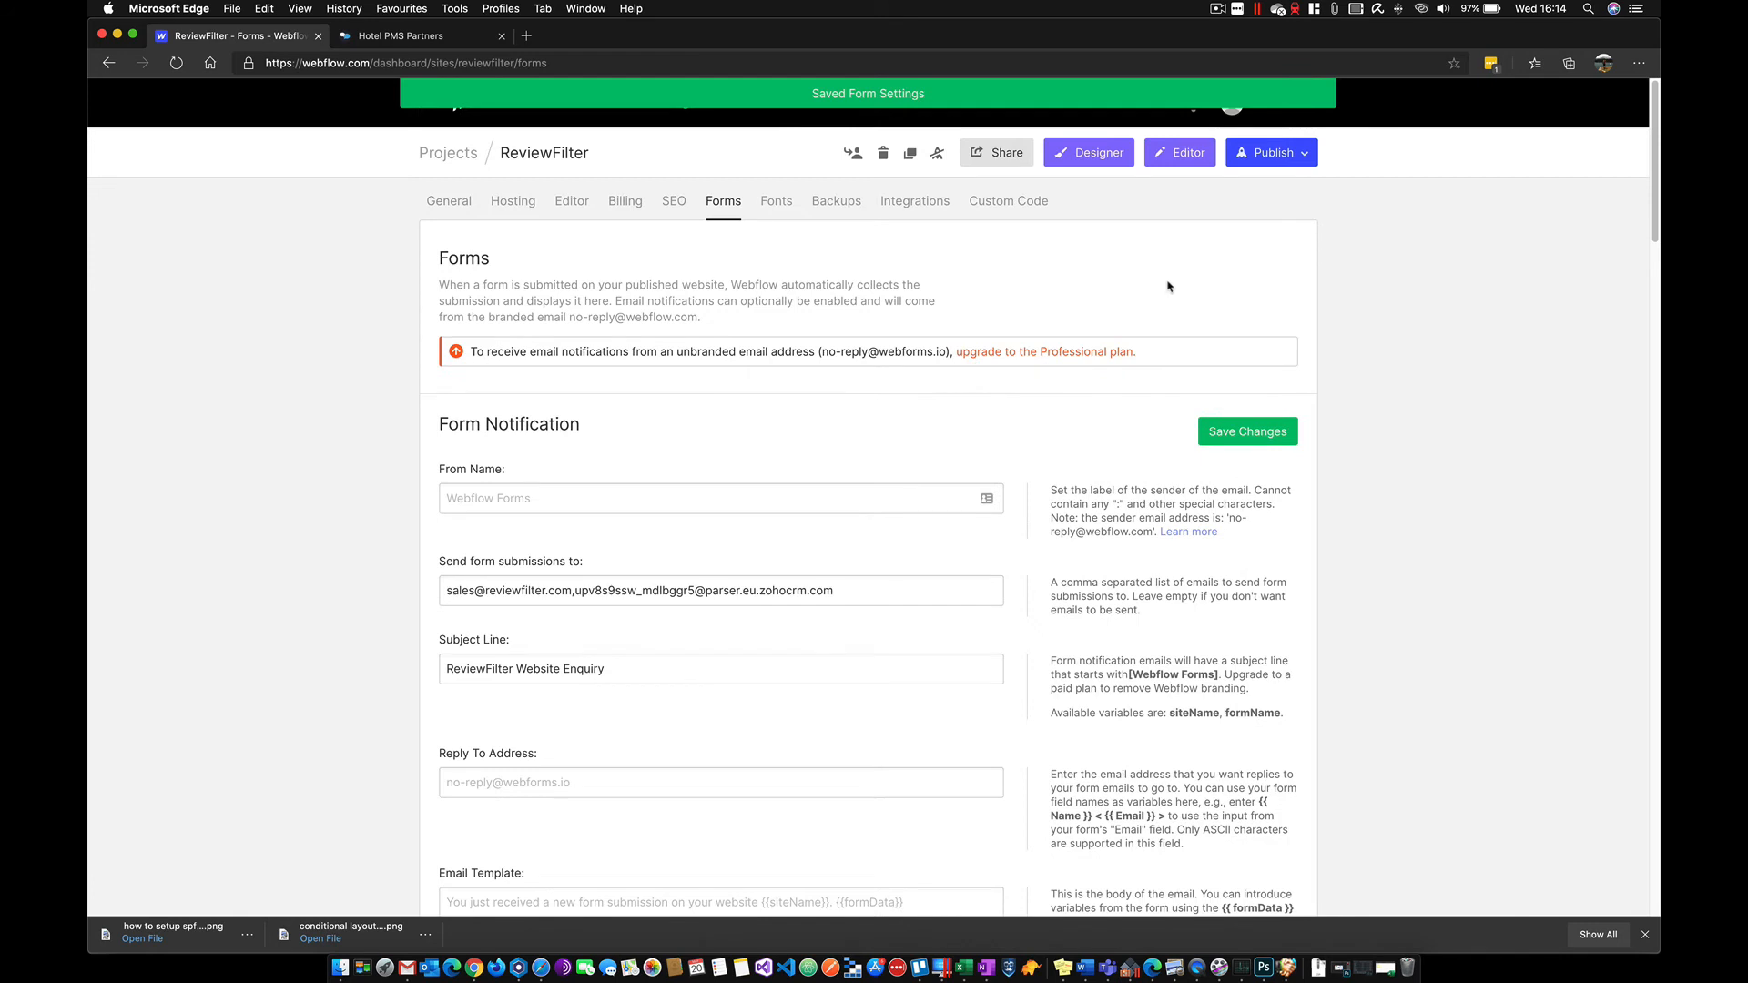
left_click(1269, 154)
left_click(1149, 312)
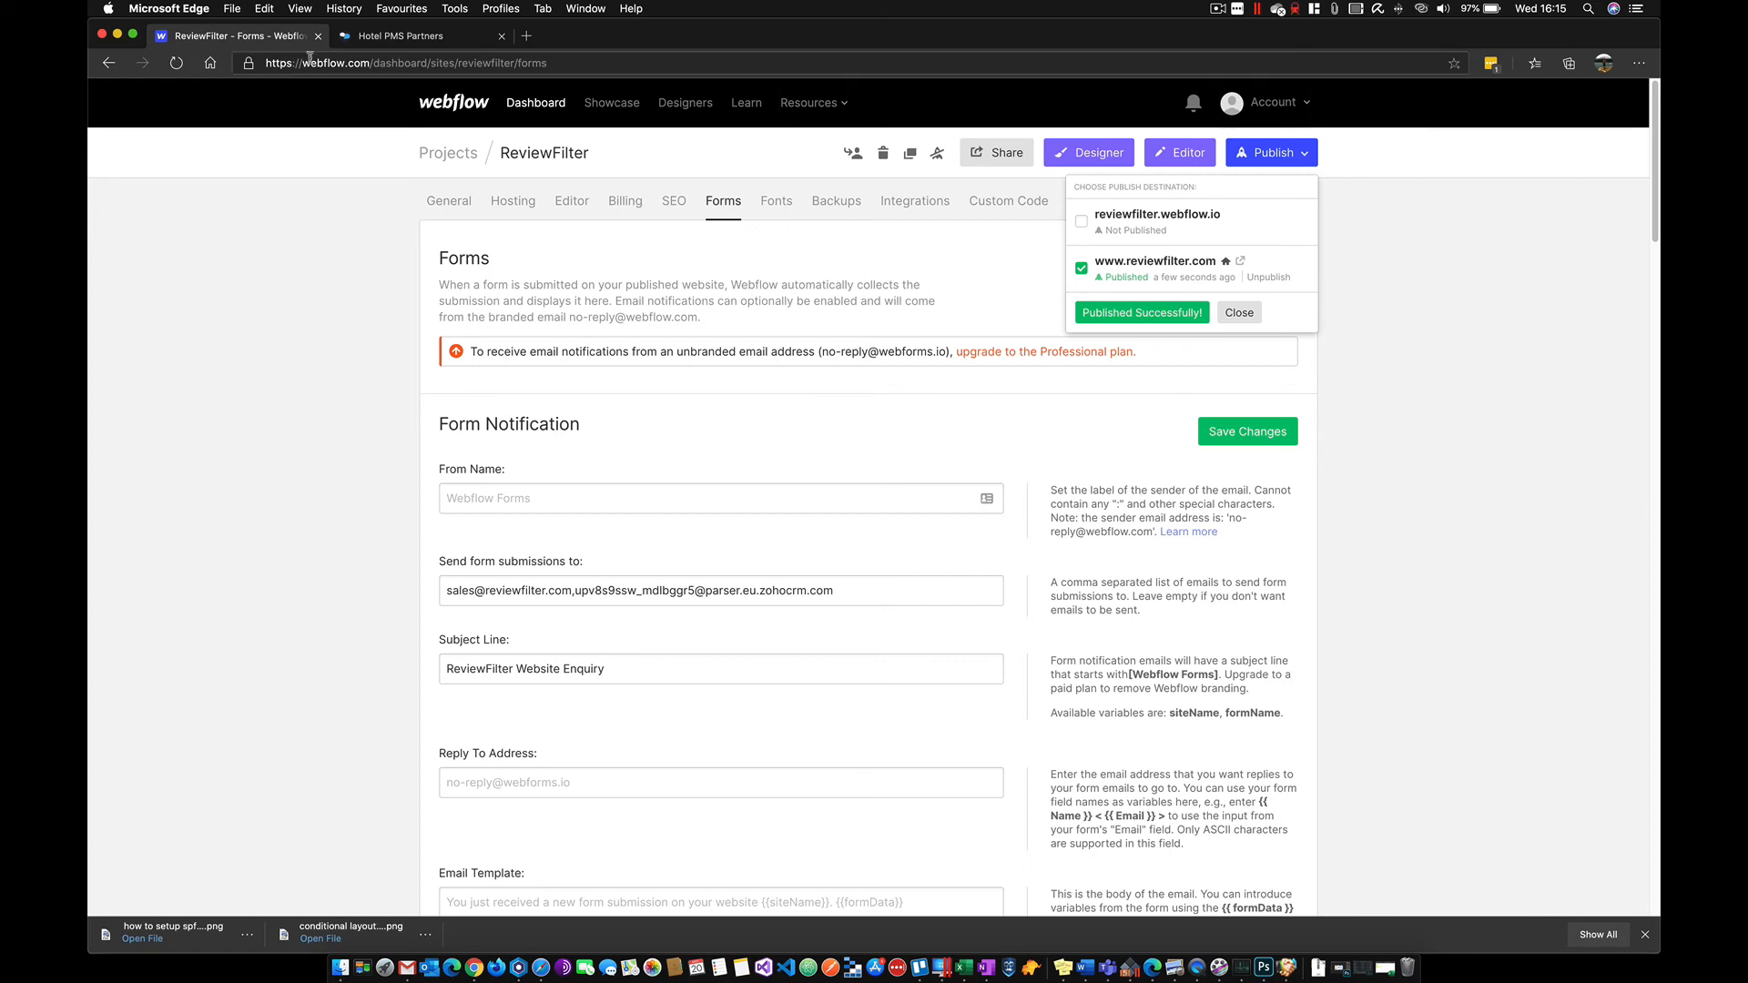
left_click(371, 38)
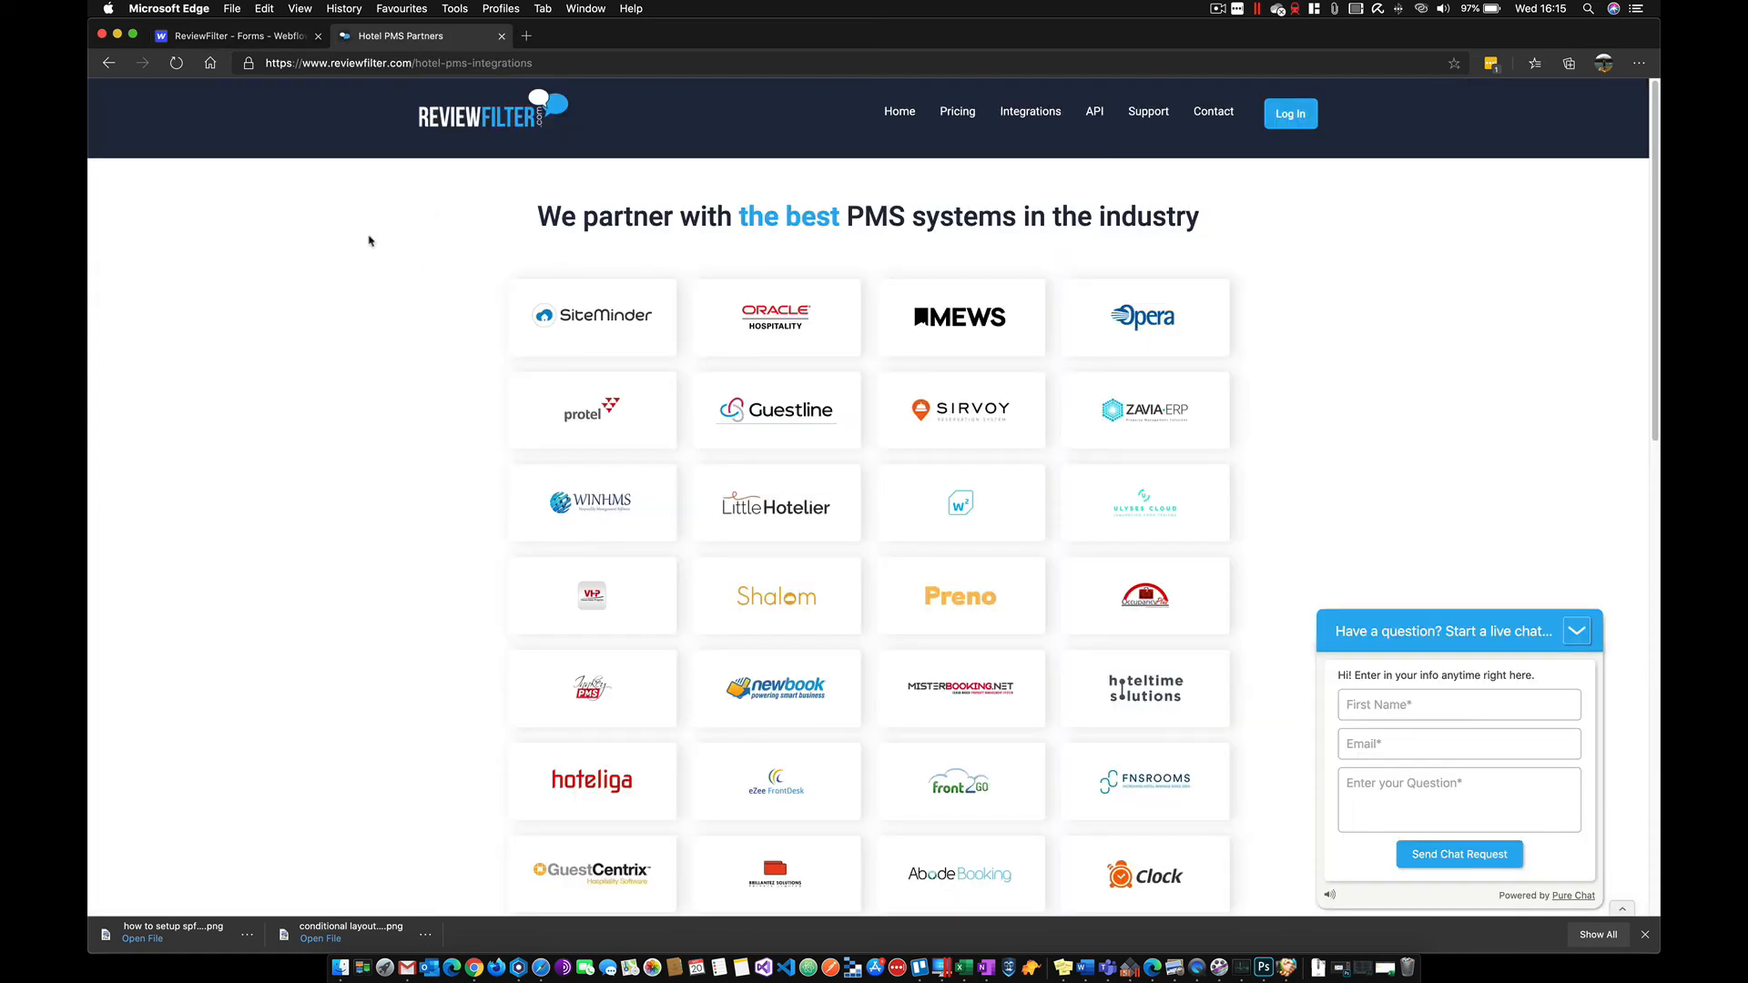
- Reload the partners page and fill the PMS Not Listed form with a test contact's name, George Hotel and Mews
left_click(177, 63)
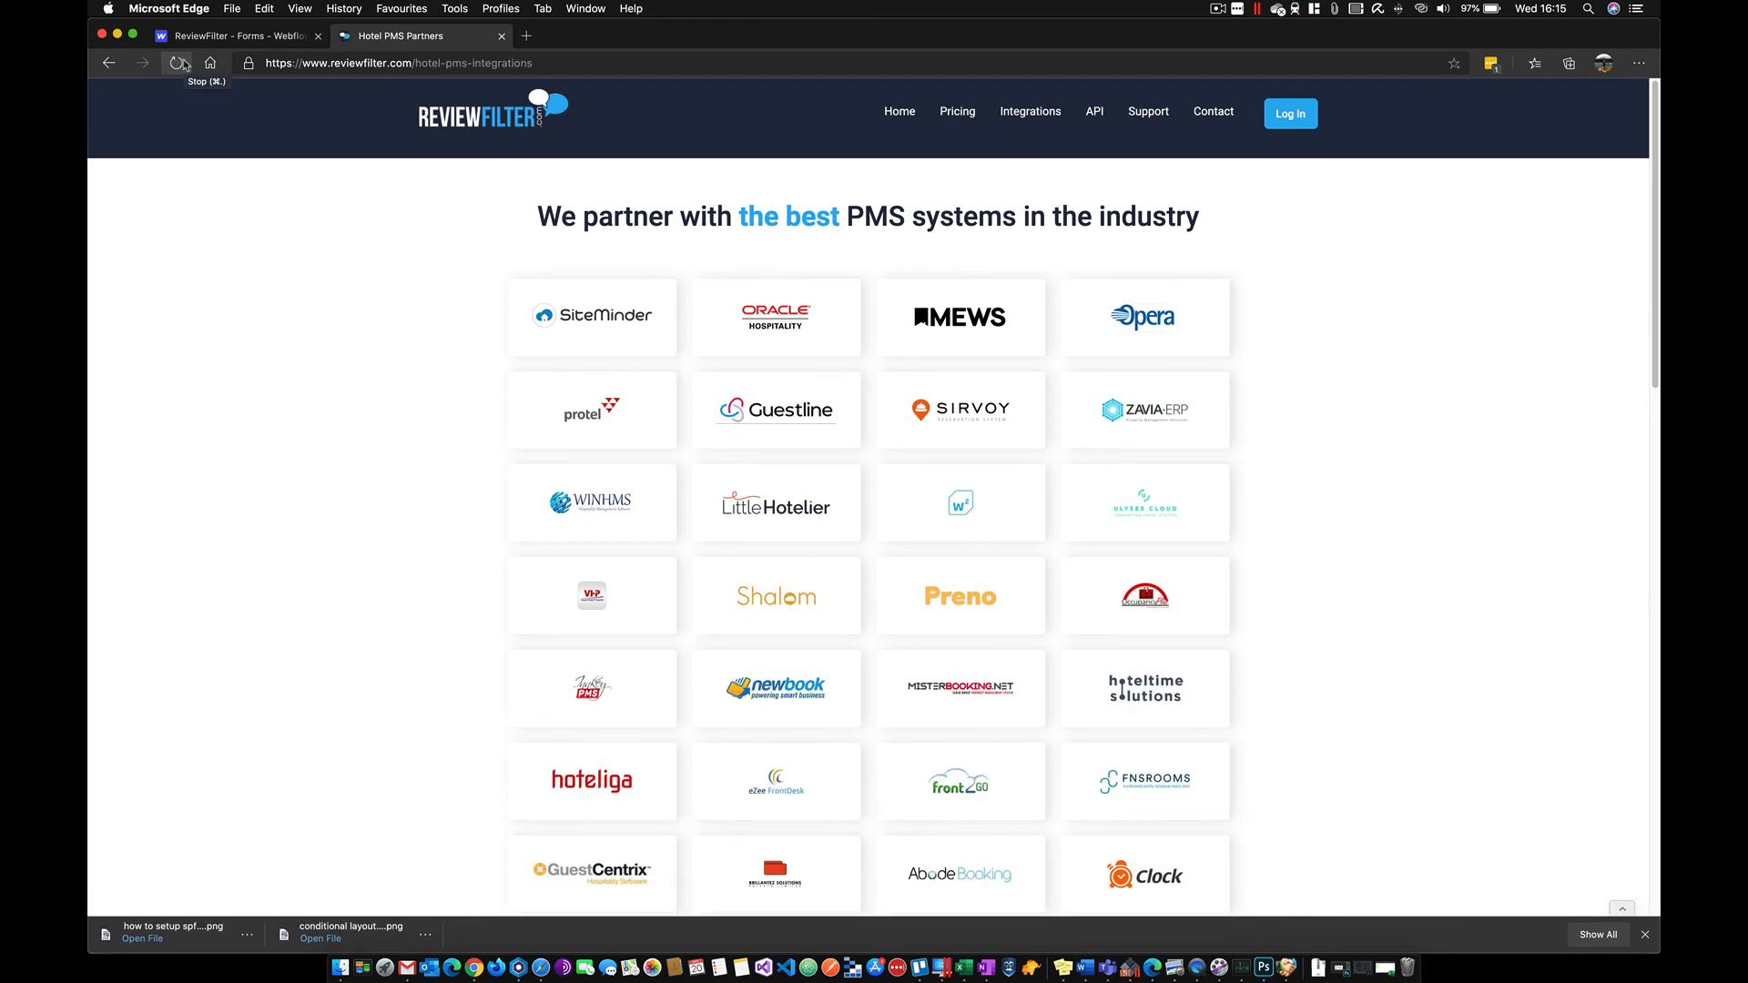
scroll(562, 344, "down", 15)
scroll(562, 345, "up", 5)
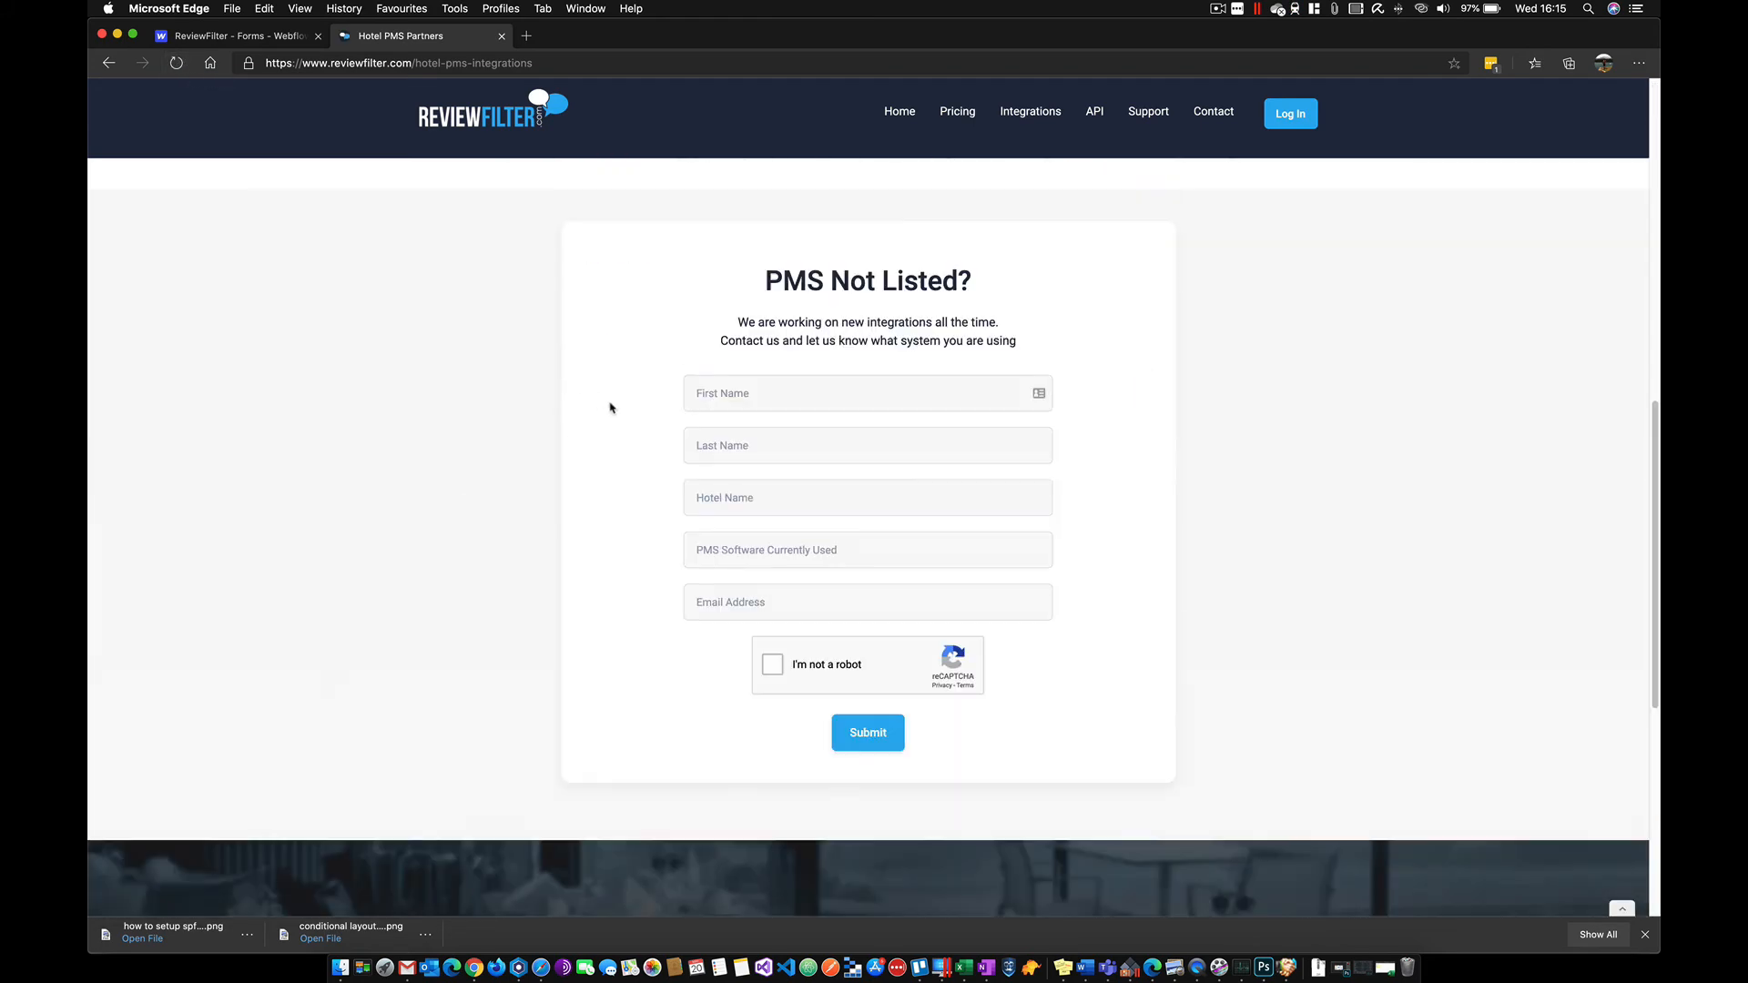
left_click(766, 401)
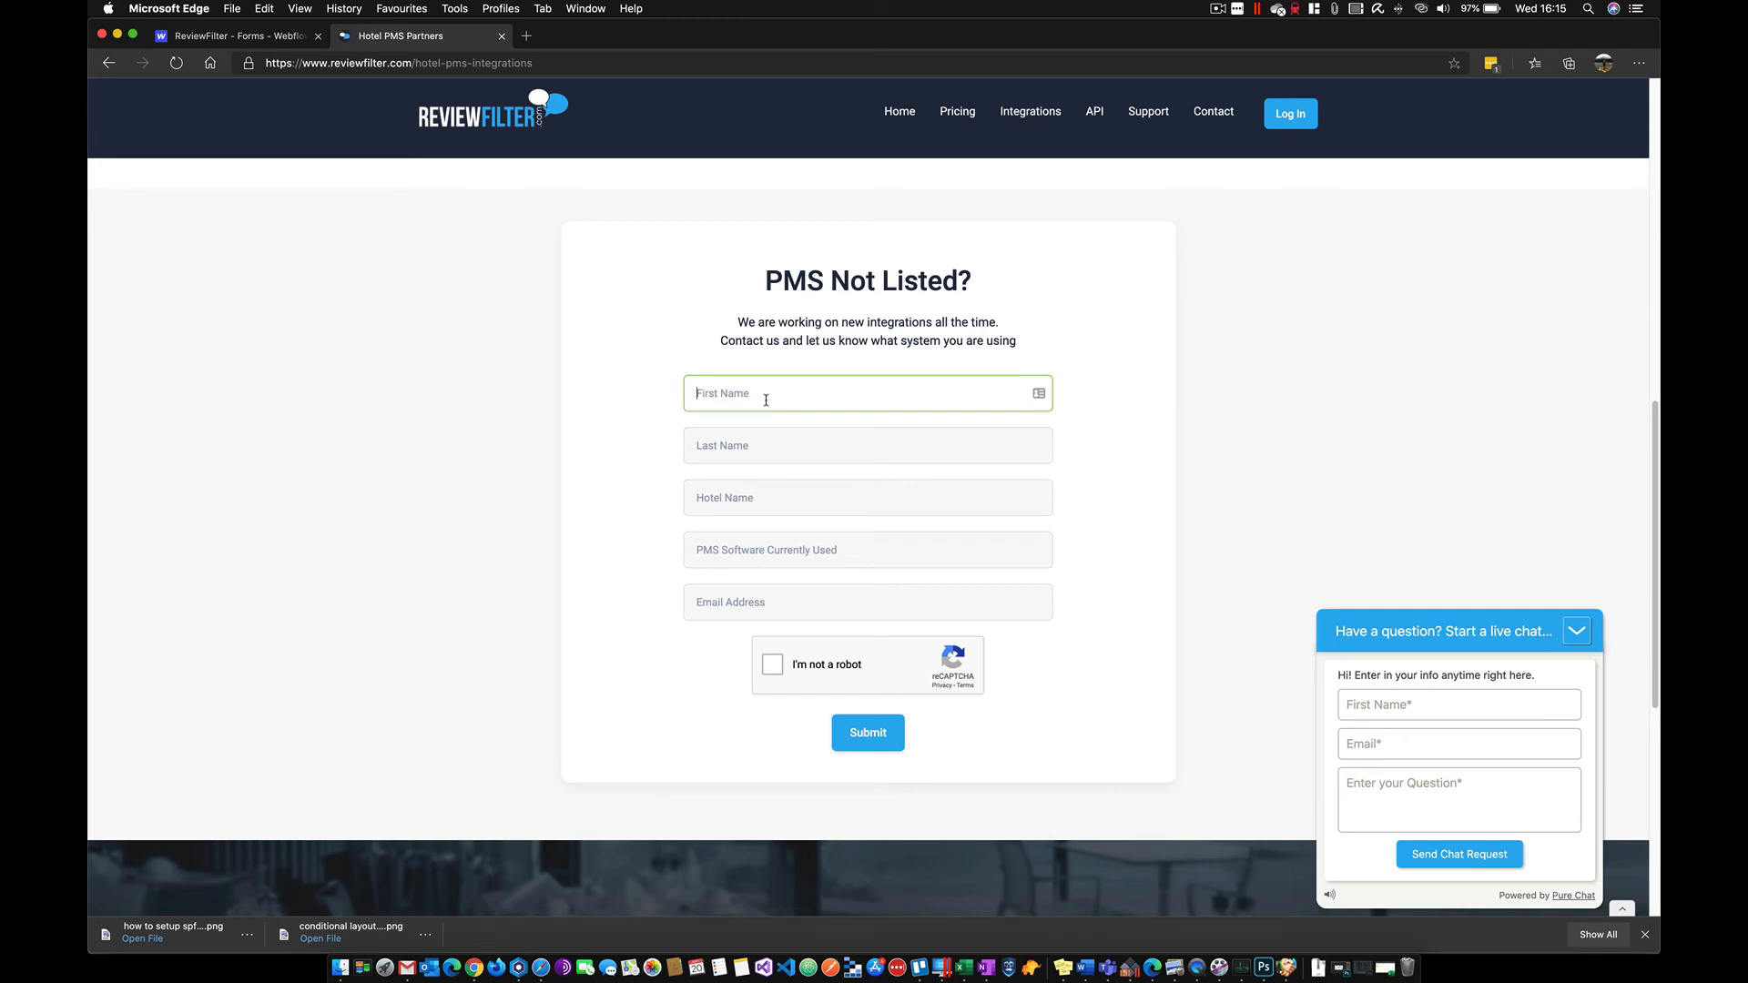
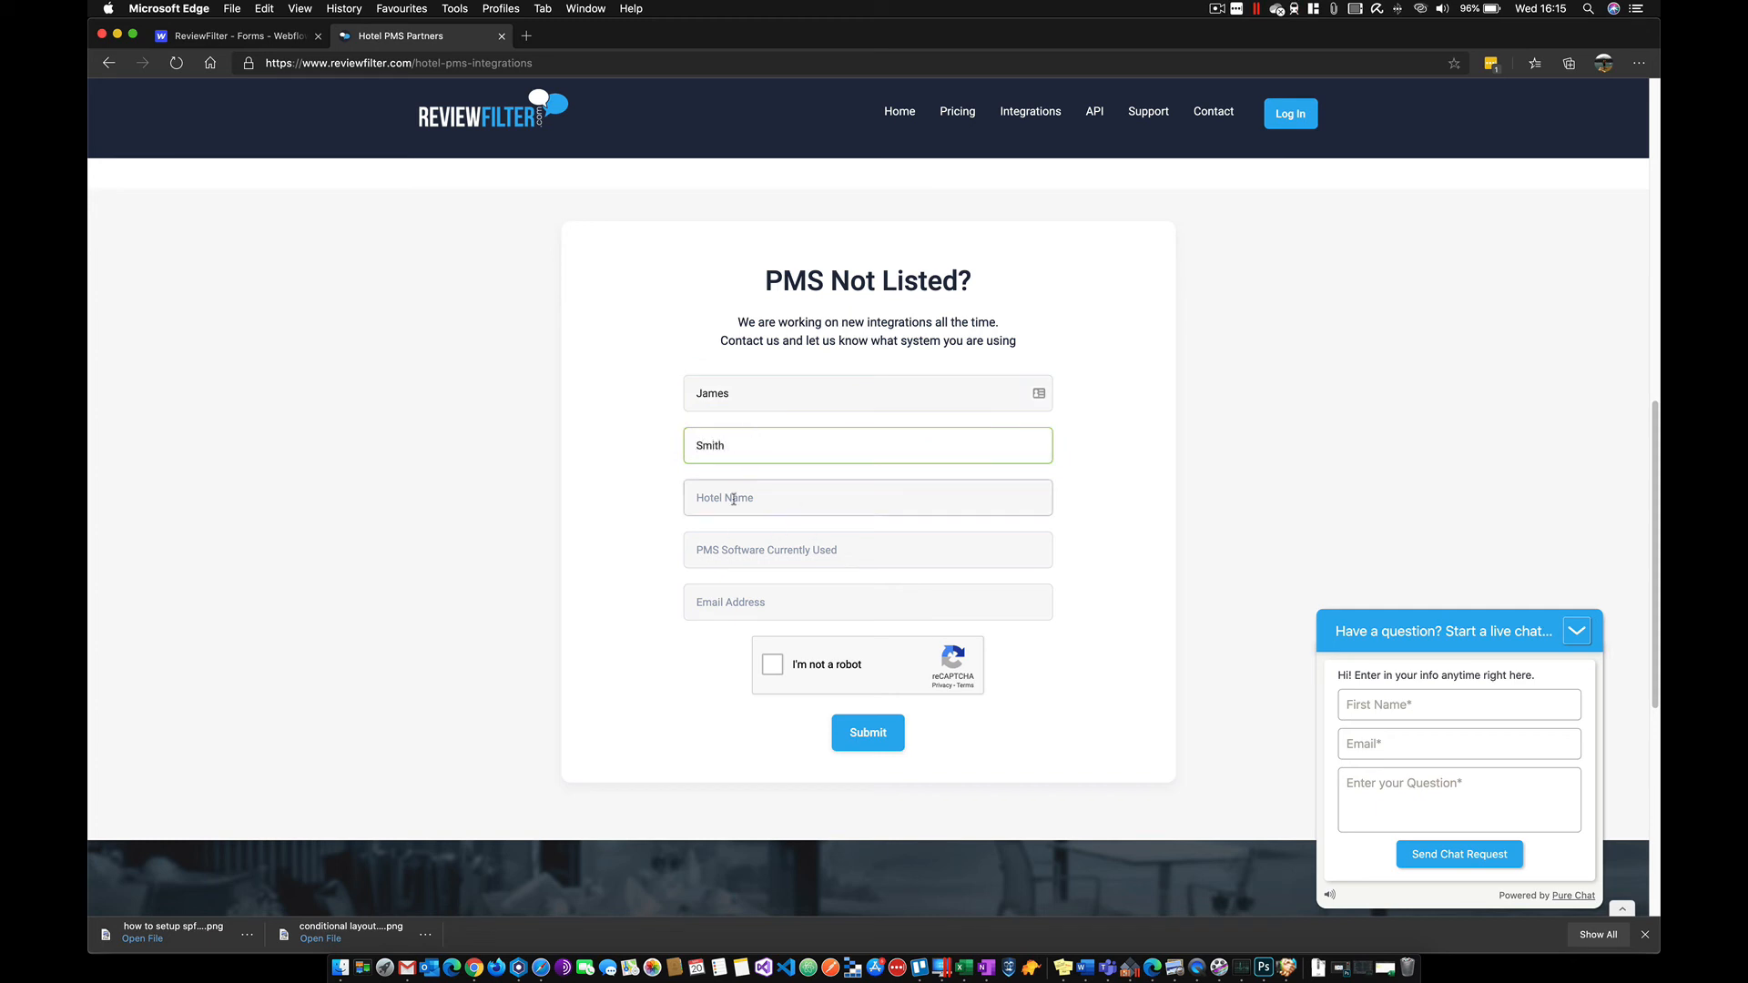
left_click(733, 499)
type("G")
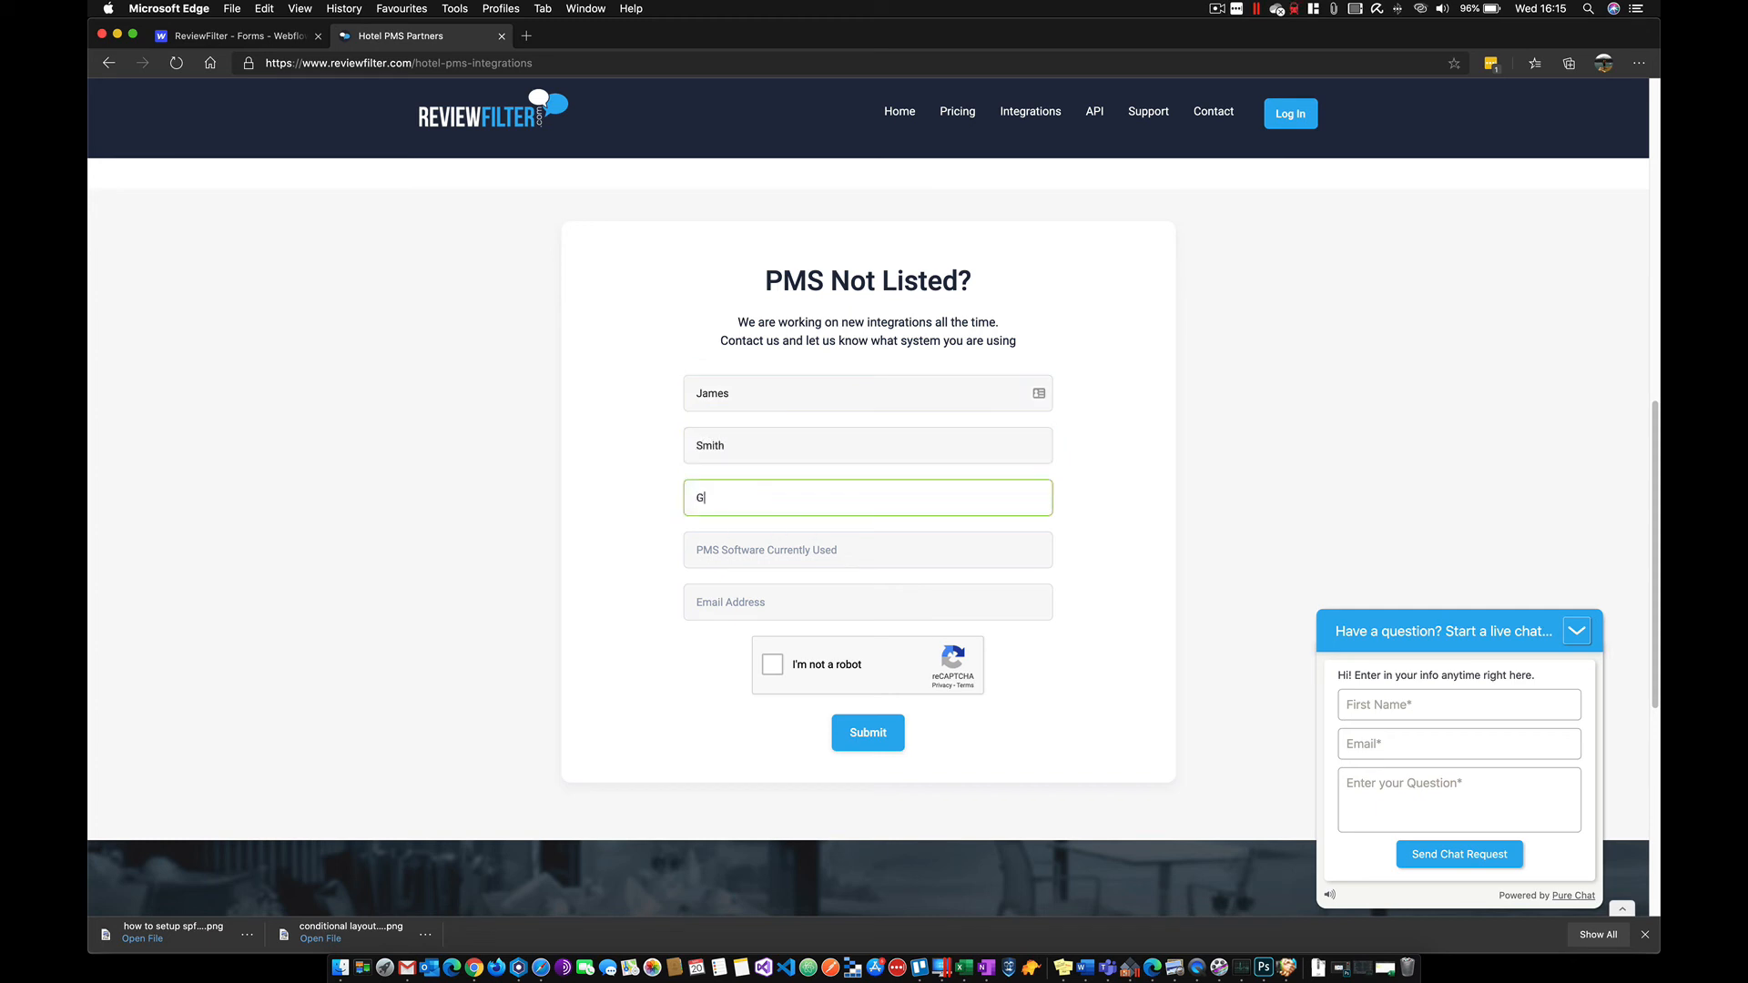
type("eorge Hotel")
left_click(720, 559)
type("Mews")
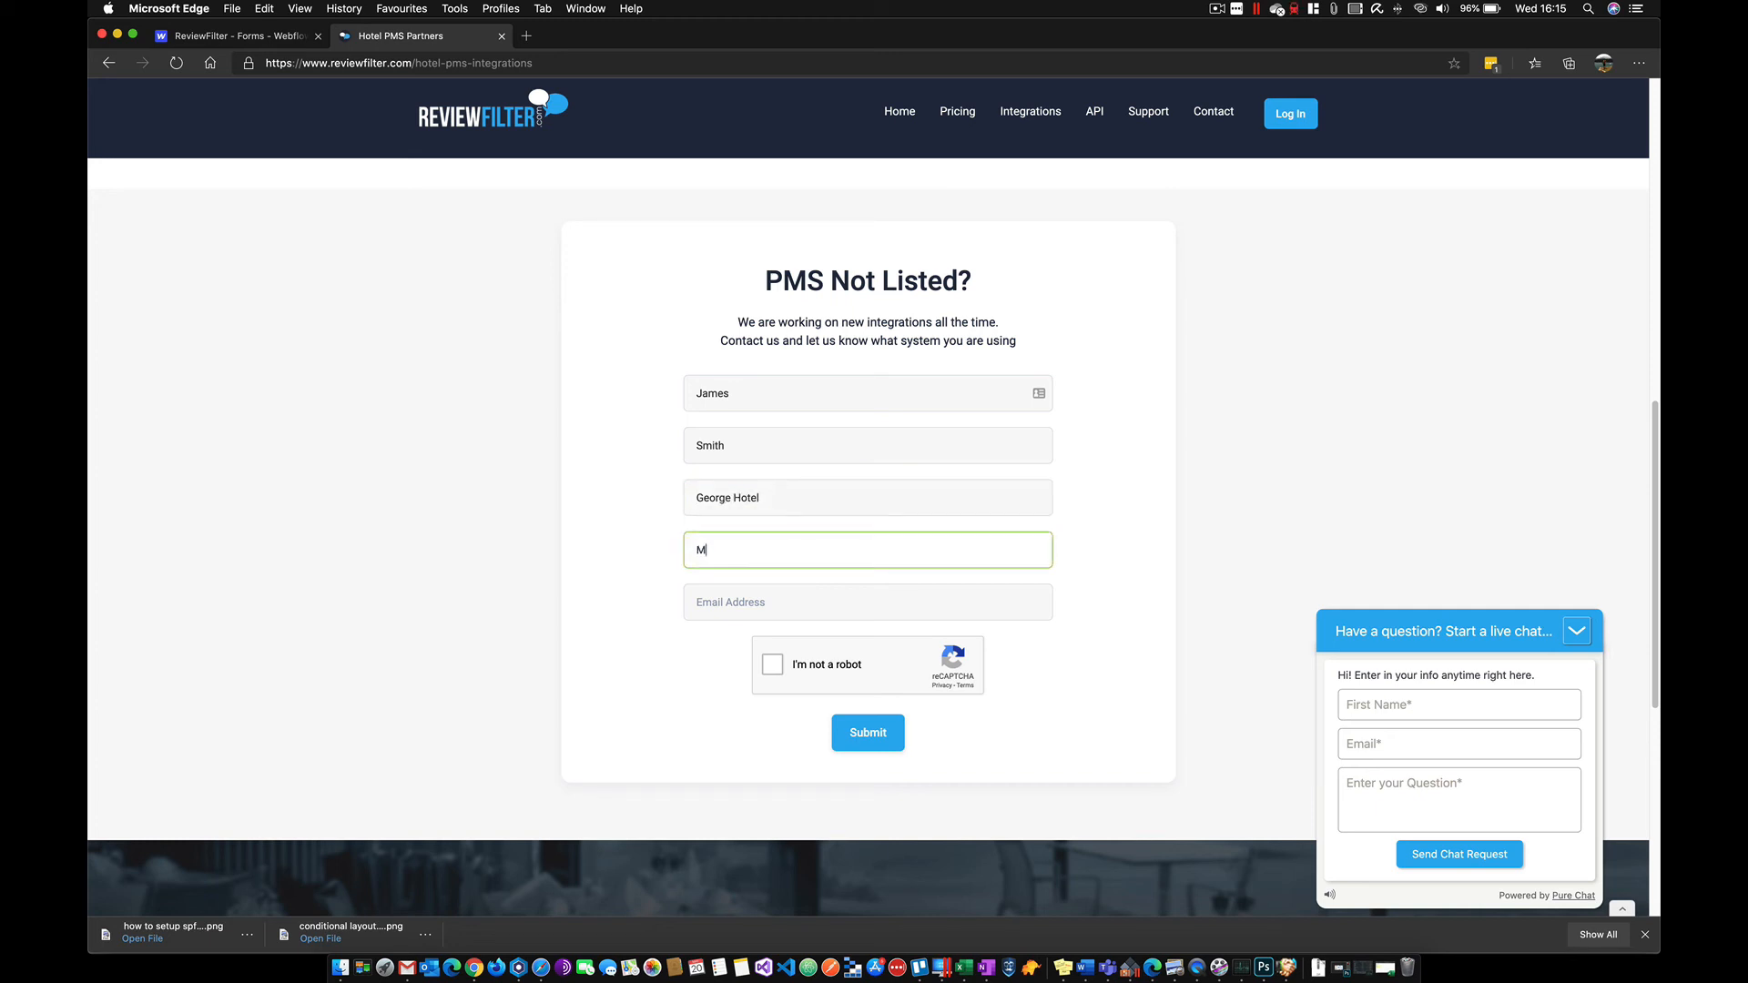
- Enter the contact's e-mail address and remove the stray space from it
left_click(731, 604)
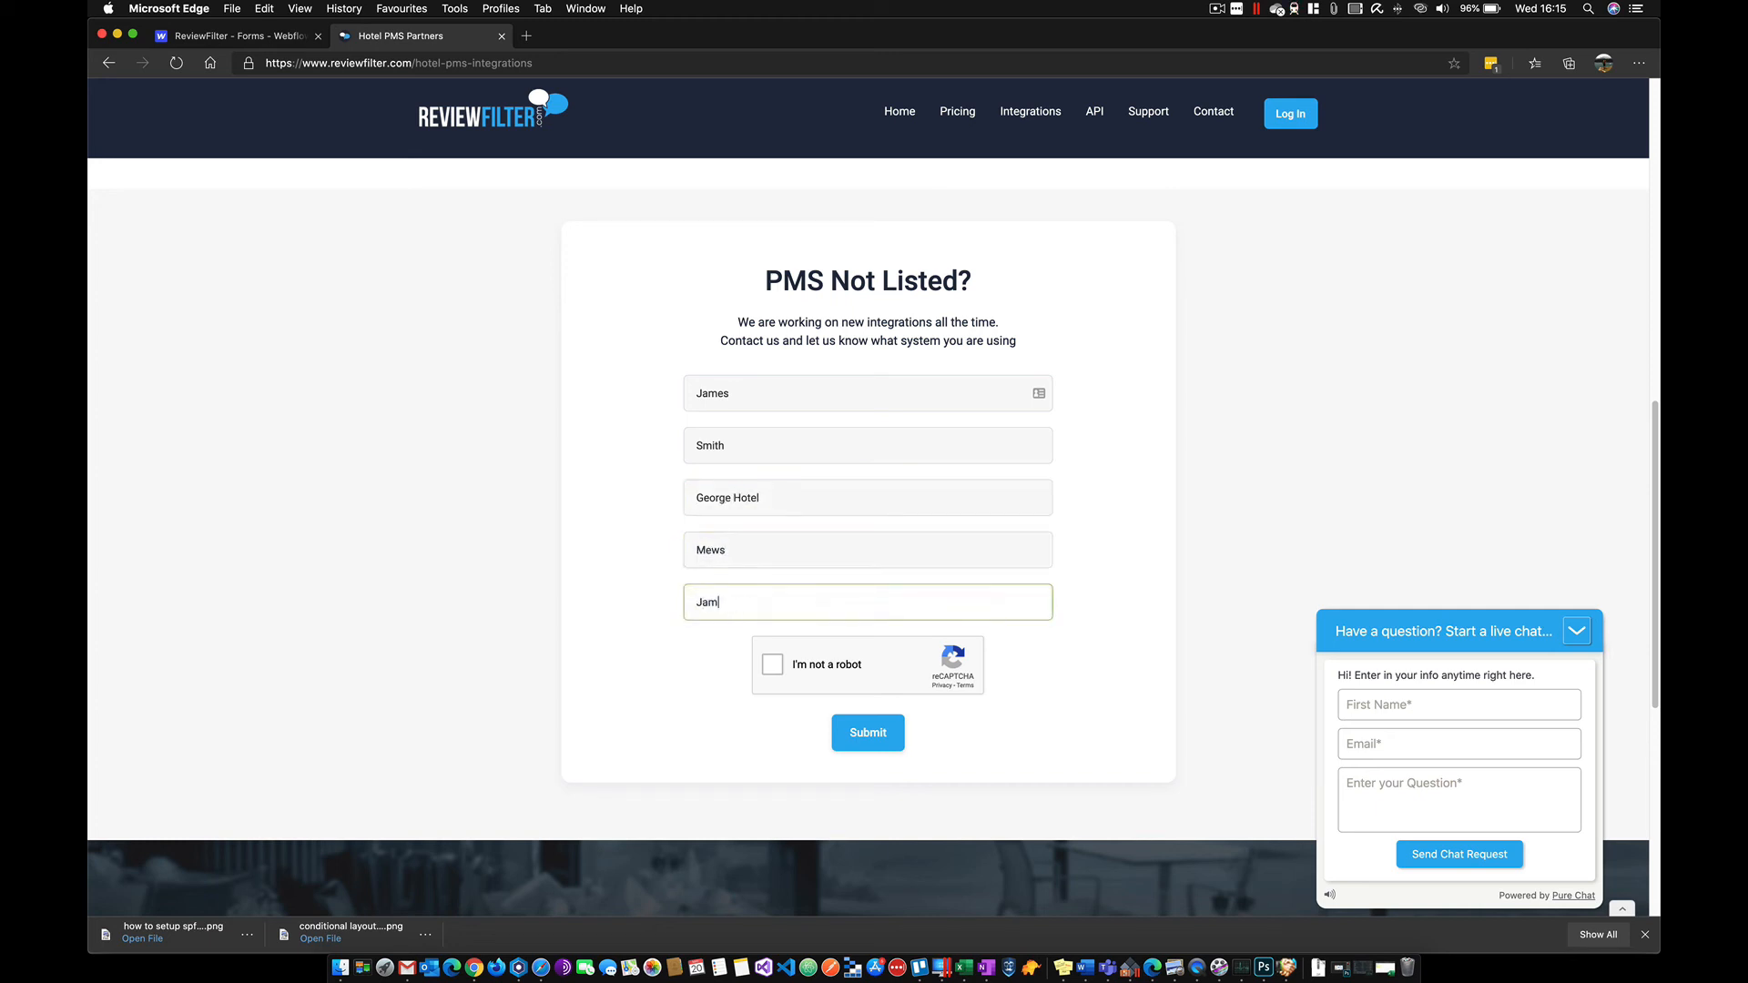
left_click(757, 602)
key("BackSpace")
- Pass the reCAPTCHA check, submit the test enquiry, and switch to Zoho CRM
left_click(772, 664)
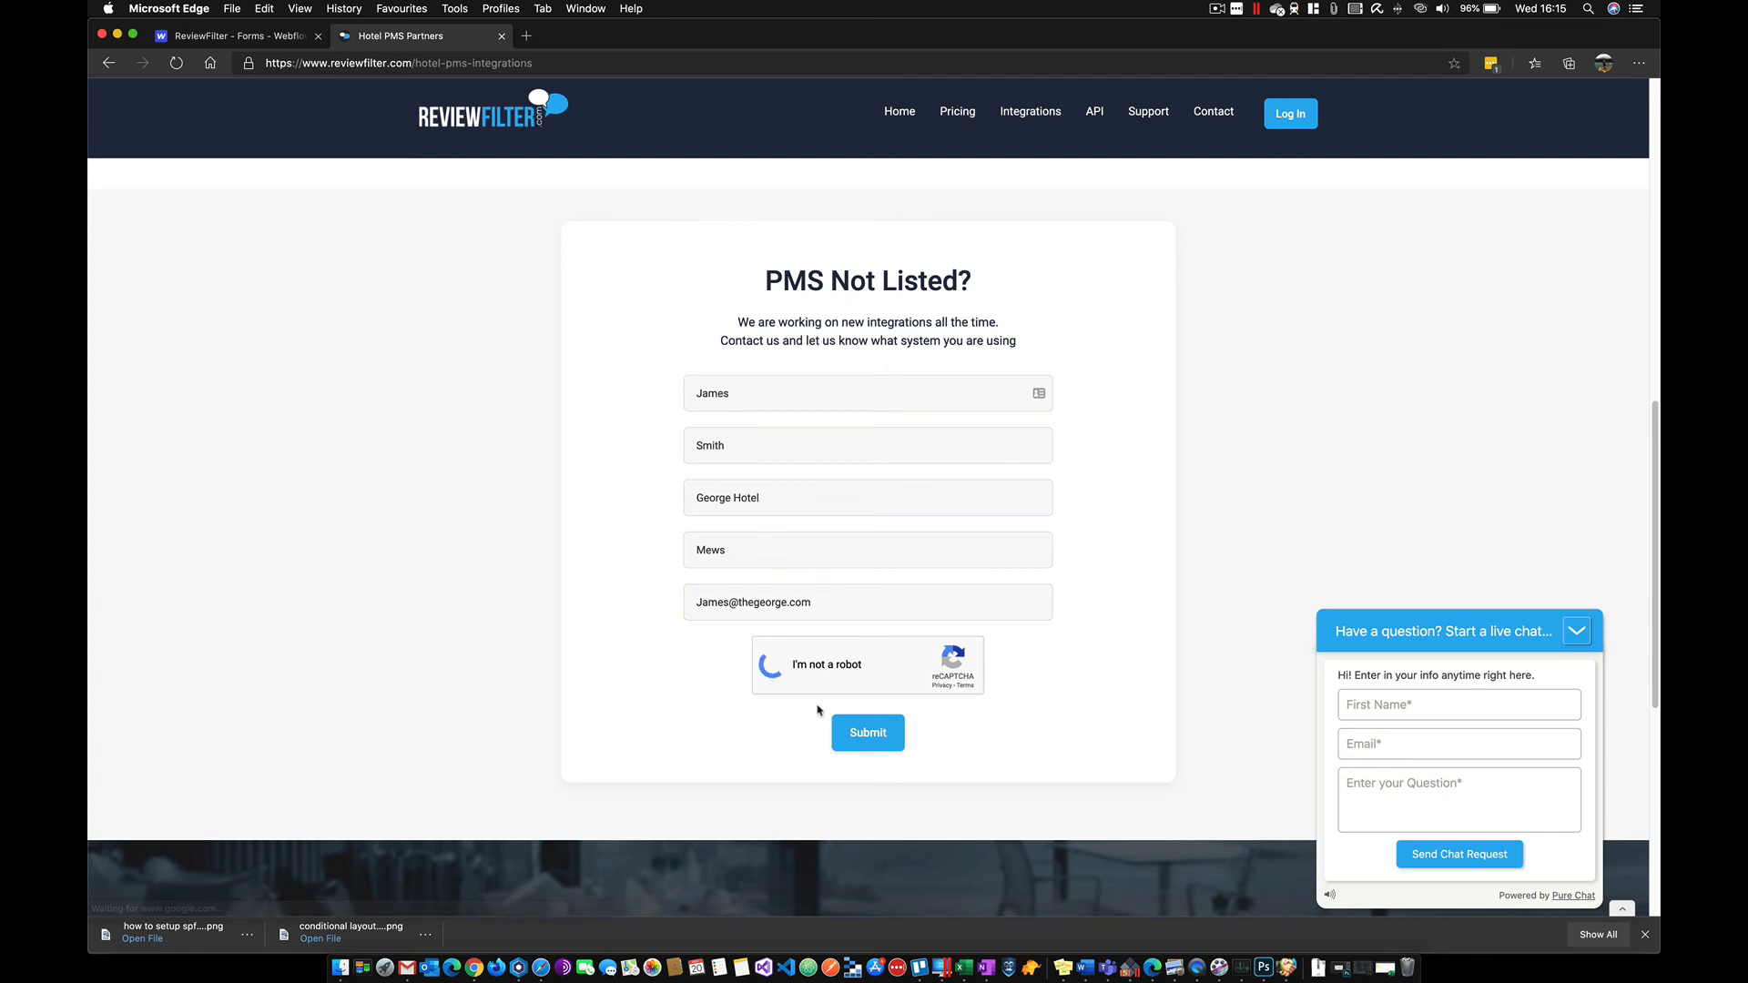
left_click(880, 745)
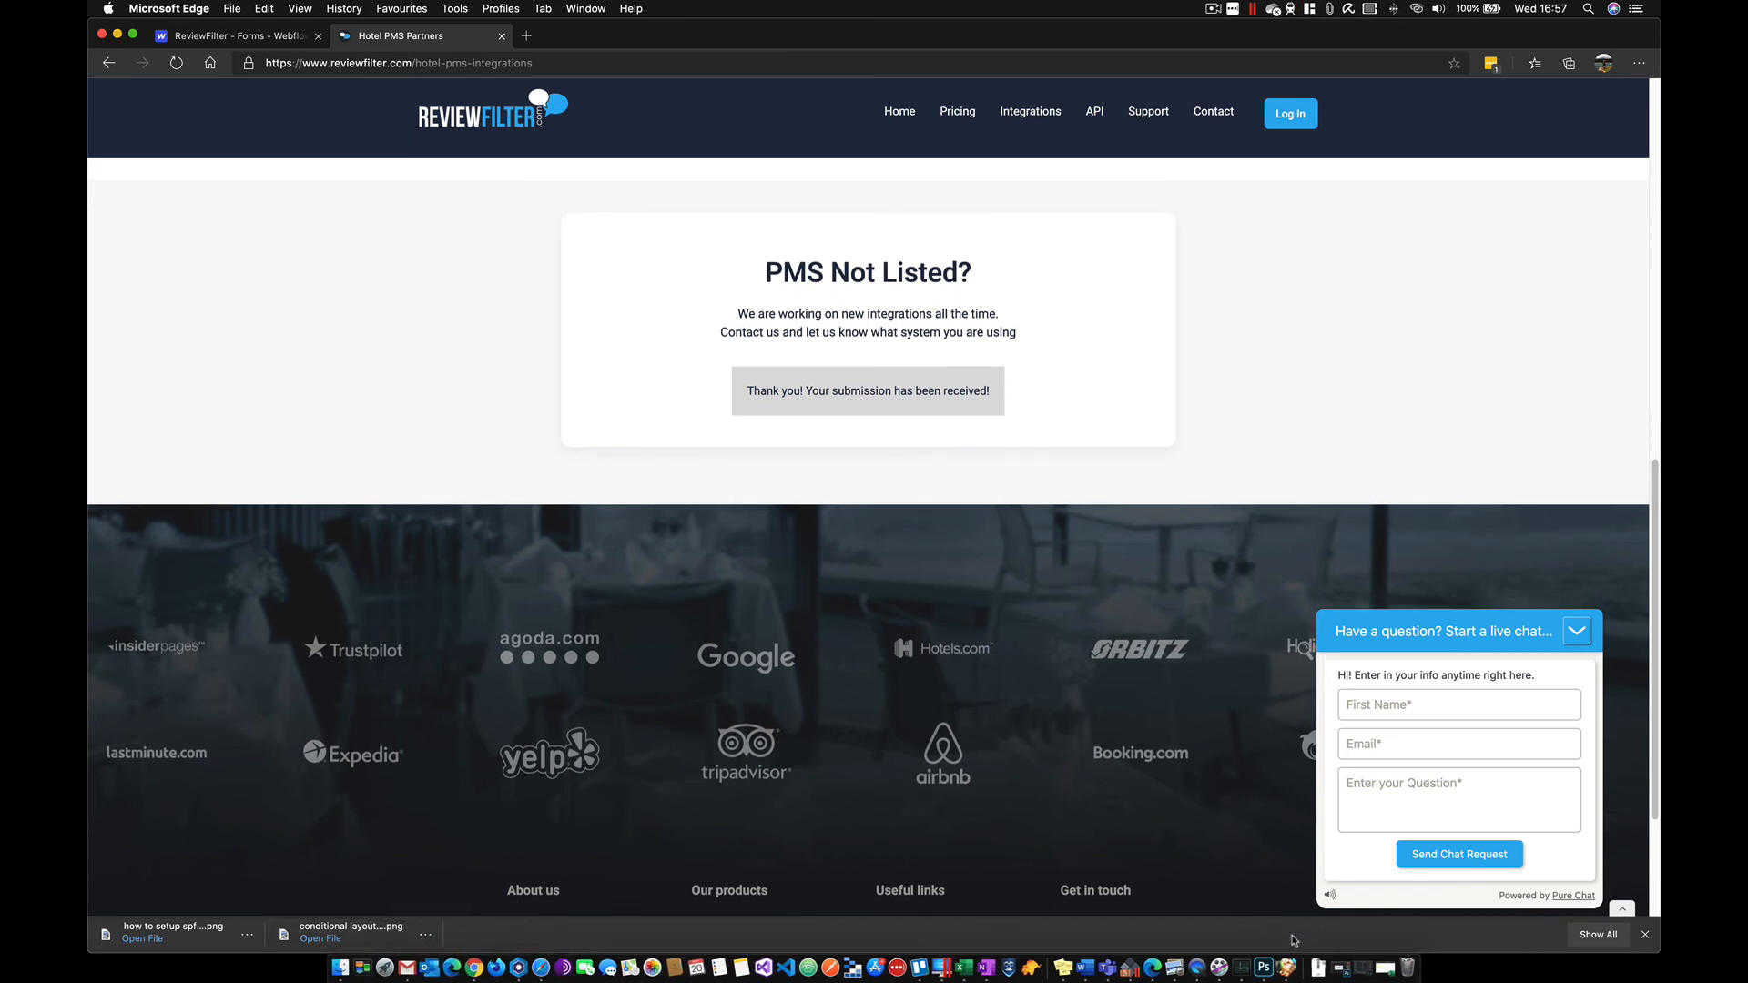
left_click(1294, 964)
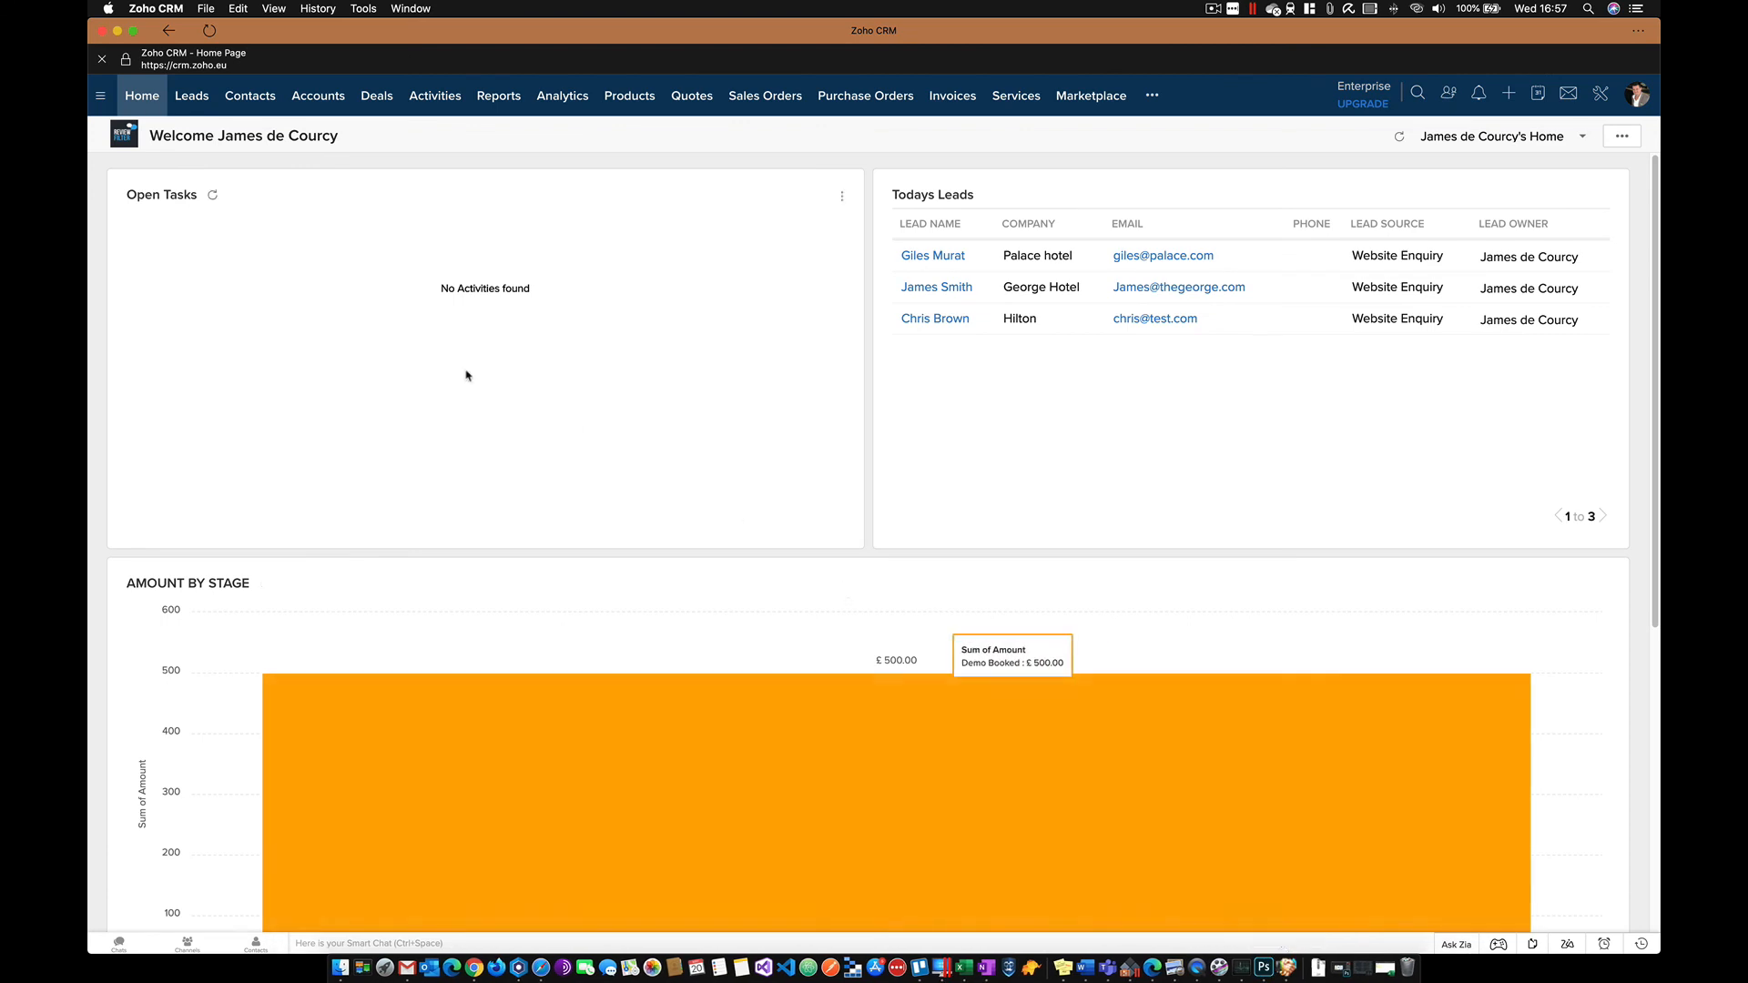
- Open All Leads to find the new George Hotel lead sourced from Website Enquiry
left_click(192, 98)
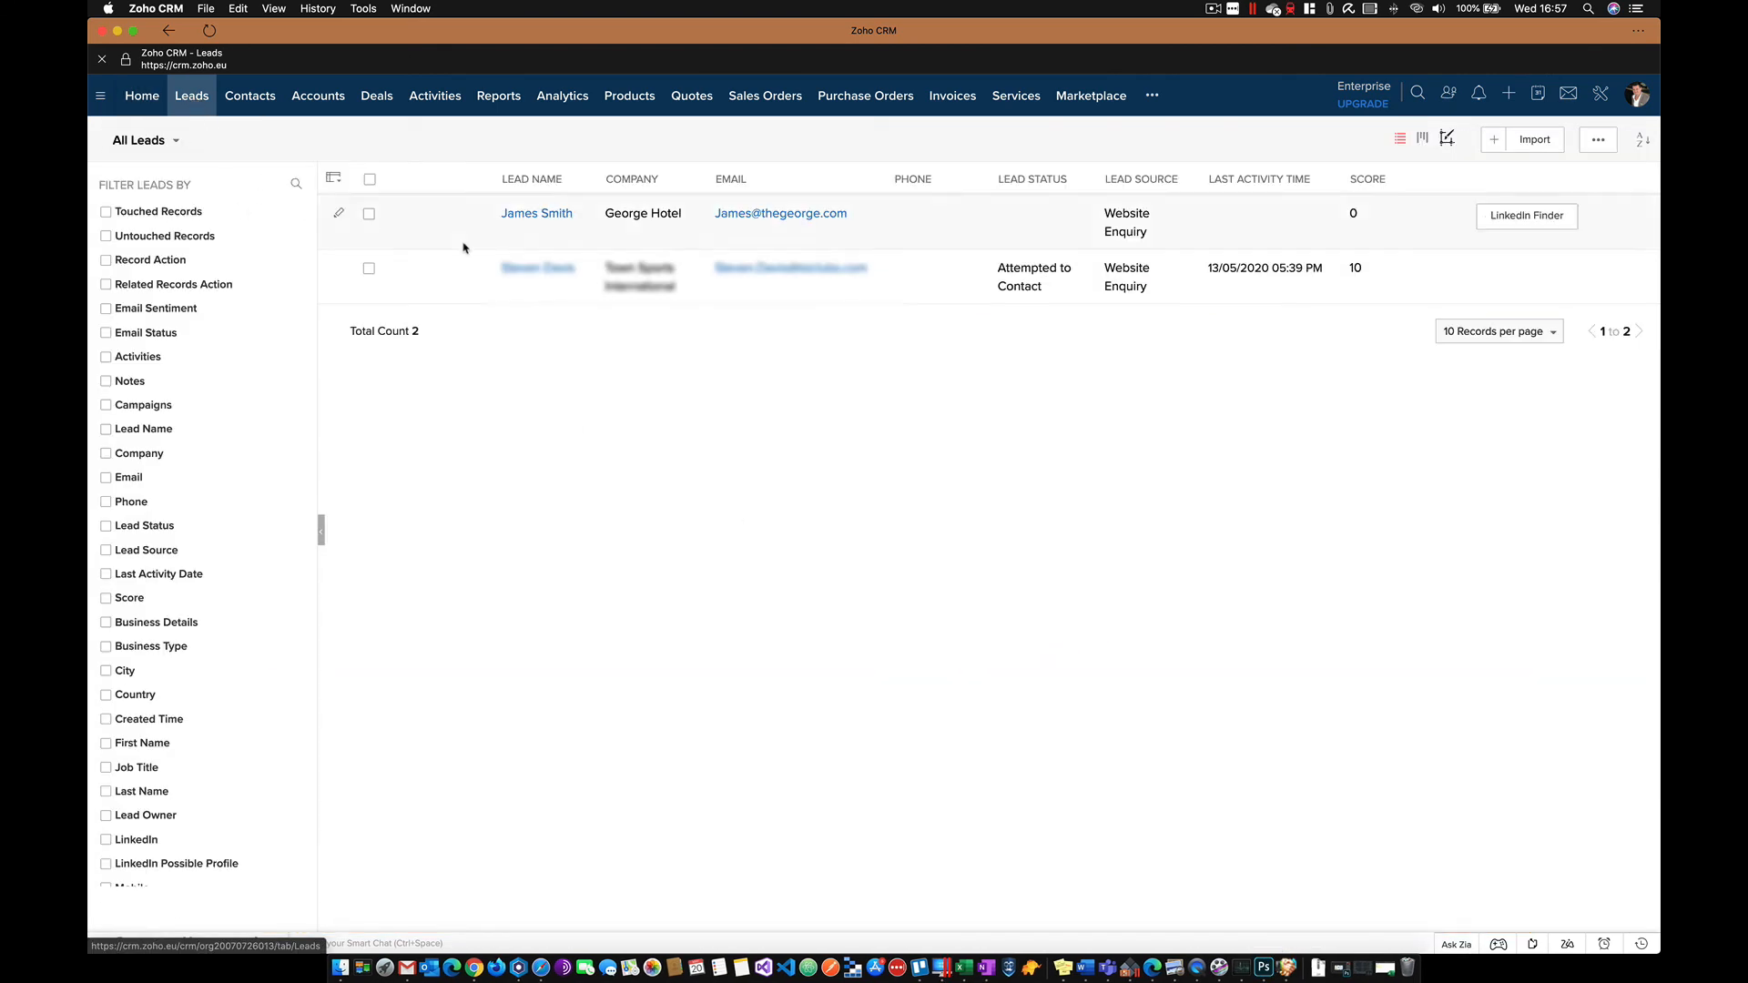